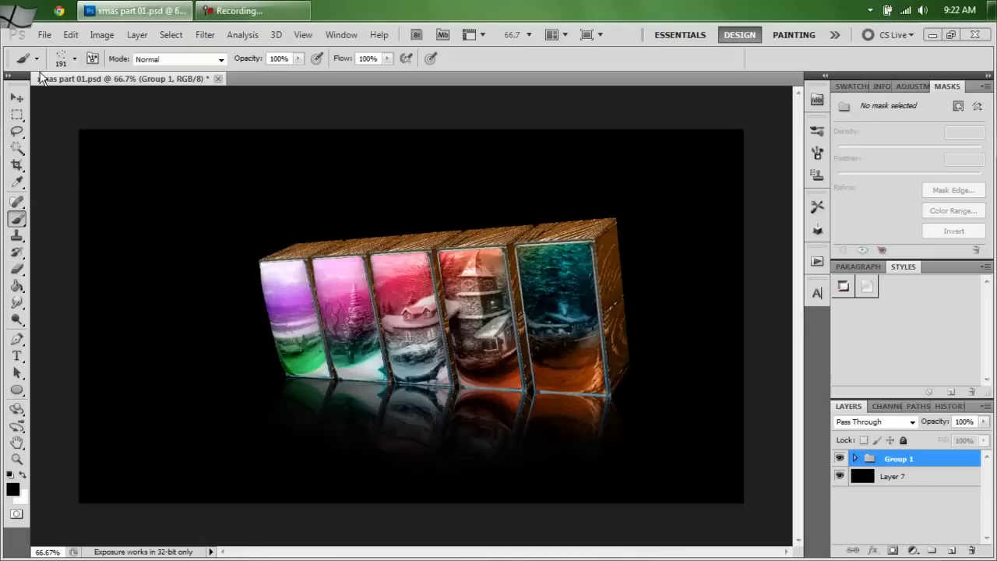
# - Create a new 1366 x 768 pixel RGB document at 72 pixels/inch with transparent background contents
pyautogui.click(45, 34)
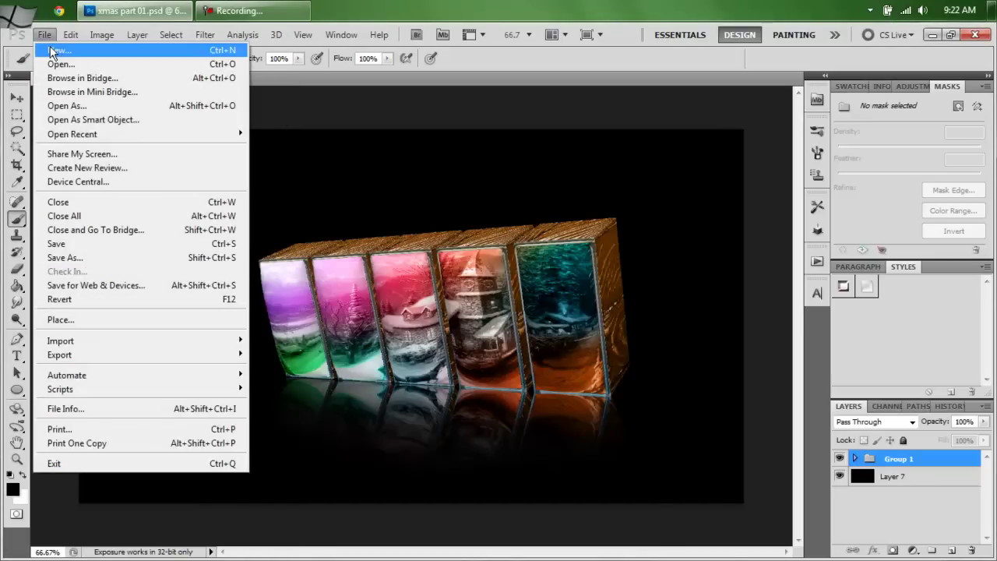
pyautogui.click(52, 52)
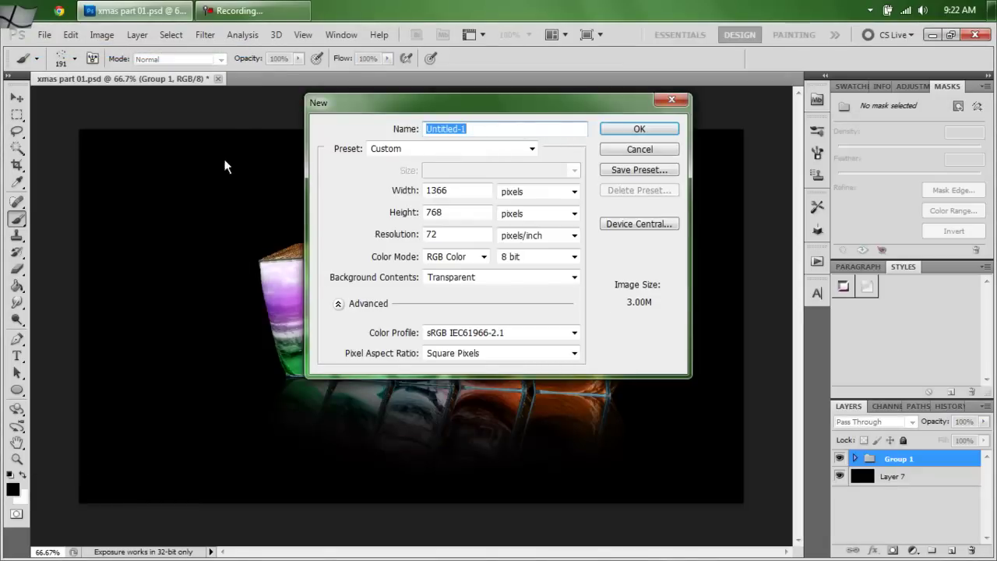
pyautogui.click(630, 131)
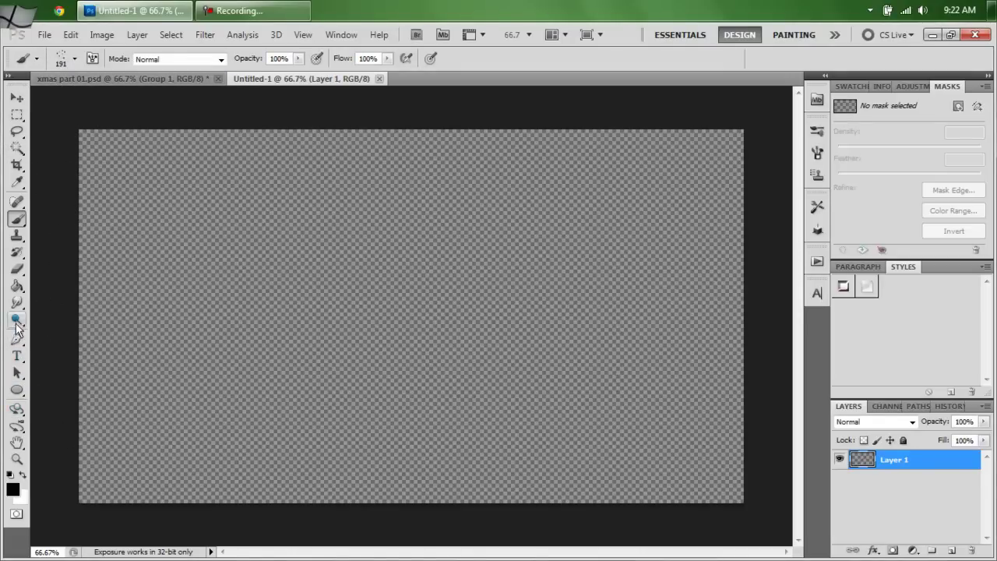
# - Fill Layer 1 with black and invert it to white
pyautogui.click(18, 288)
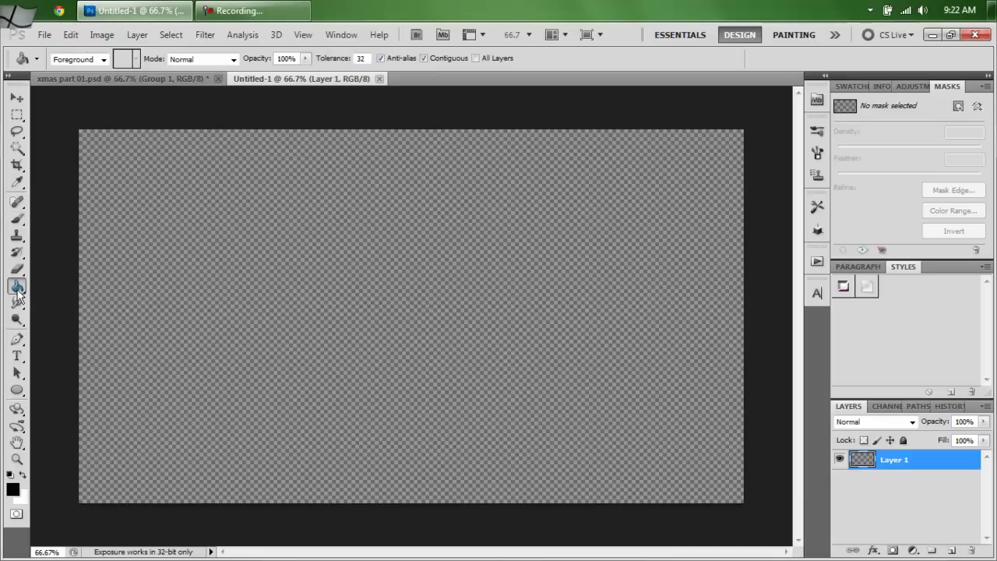
pyautogui.click(221, 265)
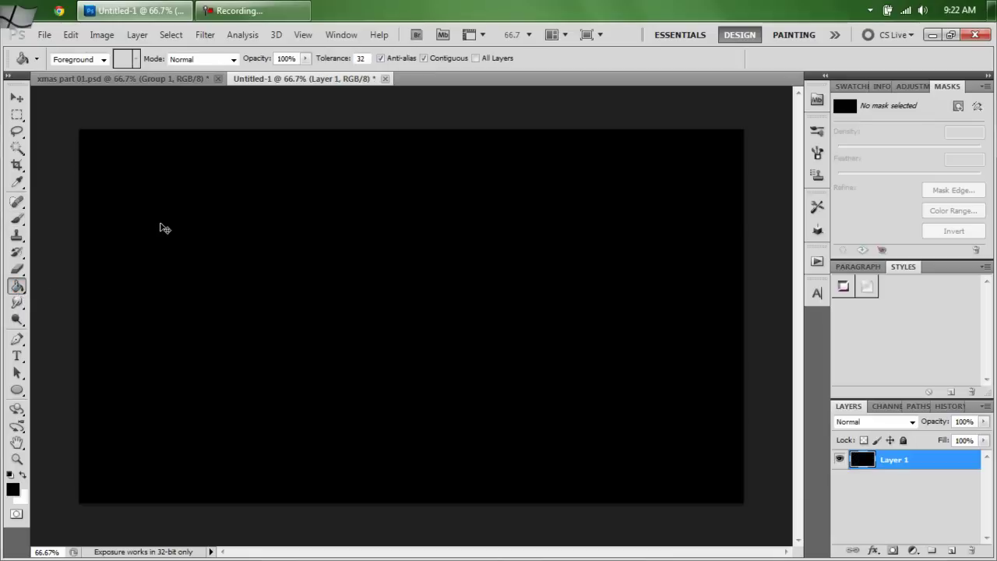
pyautogui.hotkey('ctrl', 'i')
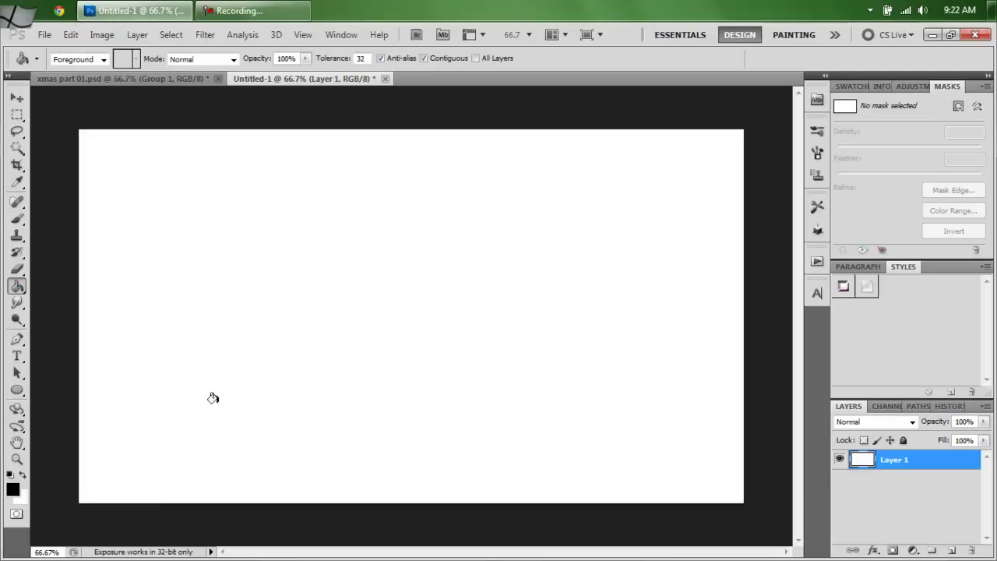
# - Choose the soft round 28 px brush and paint a single black dot near the canvas centre
pyautogui.click(18, 218)
pyautogui.click(74, 59)
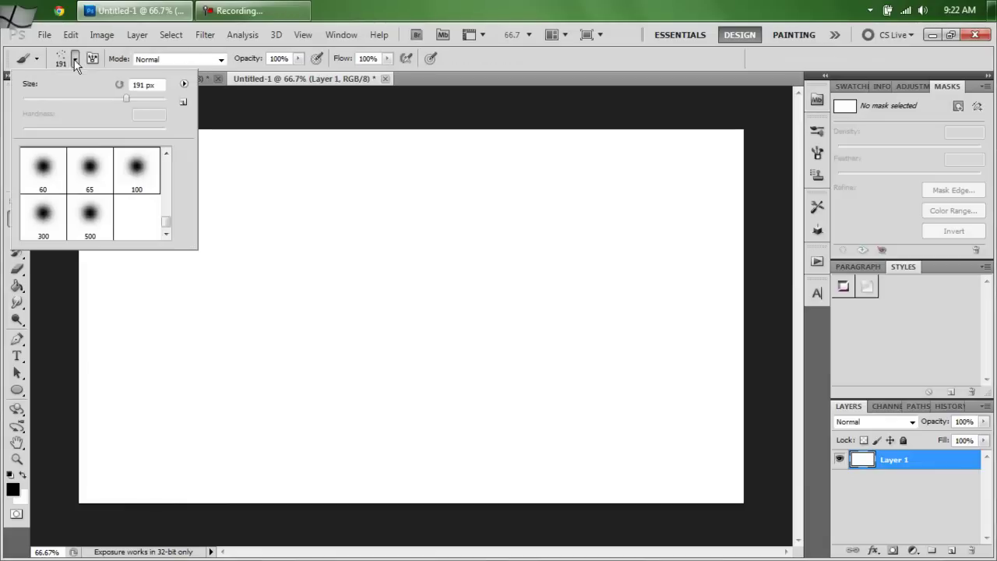
pyautogui.moveTo(167, 228)
pyautogui.mouseDown()
pyautogui.moveTo(165, 181)
pyautogui.moveTo(168, 214)
pyautogui.mouseUp()
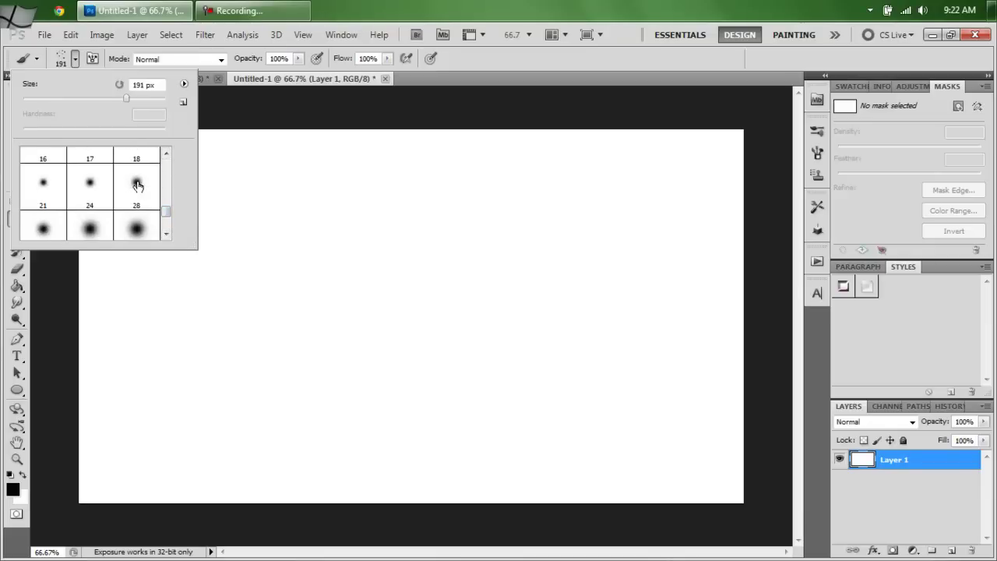
pyautogui.click(137, 184)
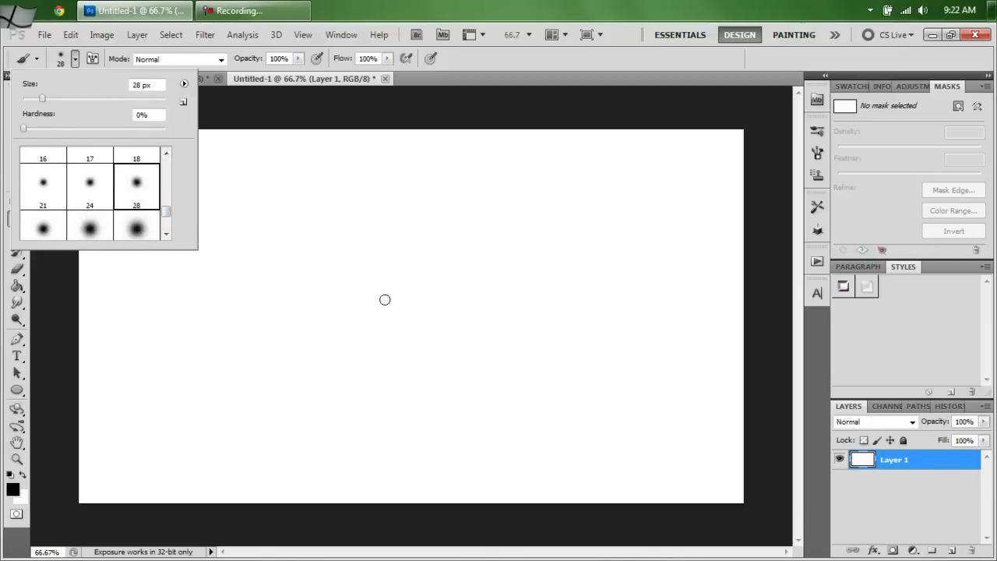
pyautogui.click(393, 305)
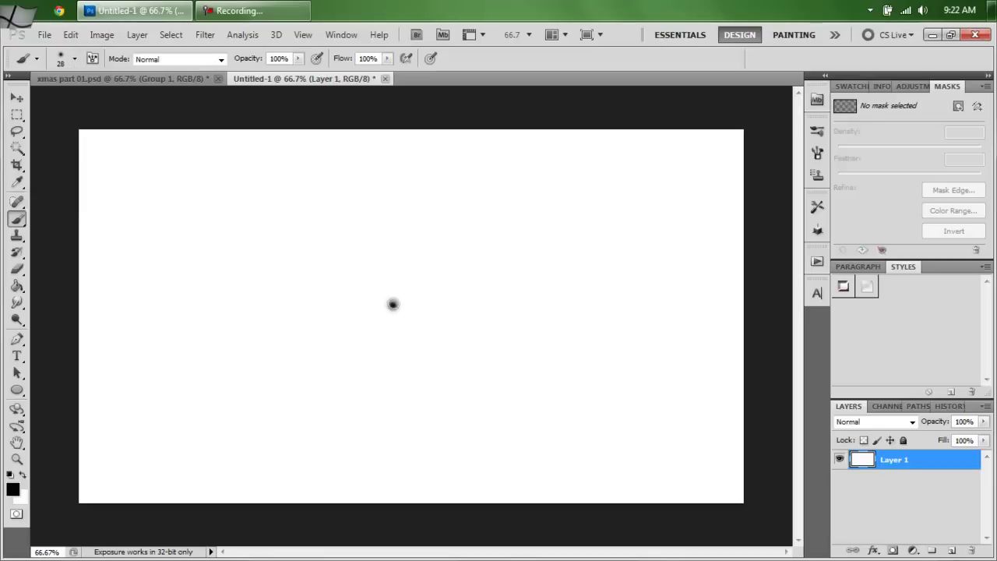
# - Paint three more soft dots around the first: 55 px to its right, 17 px just below it and 46 px to its left
pyautogui.rightClick(427, 322)
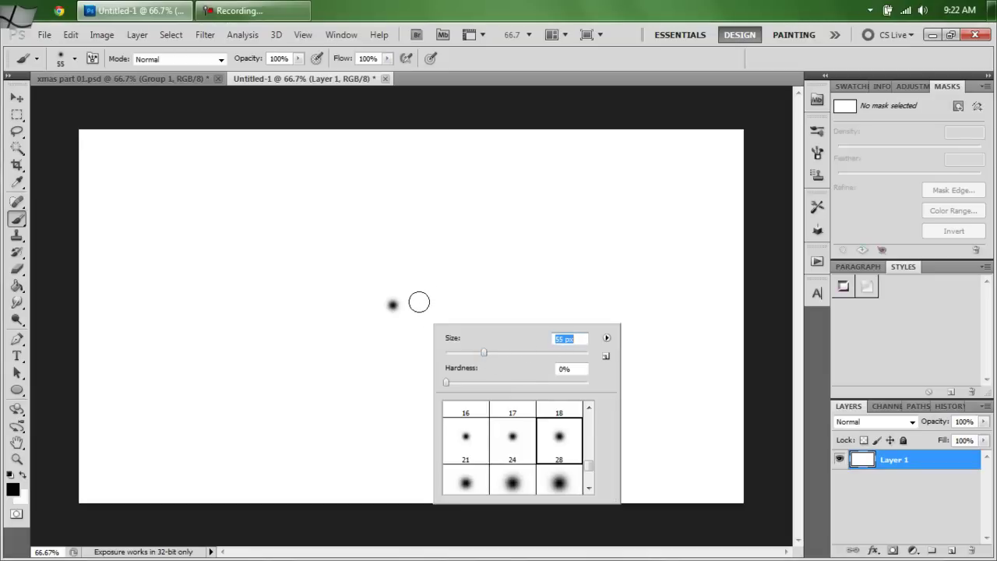
pyautogui.click(420, 304)
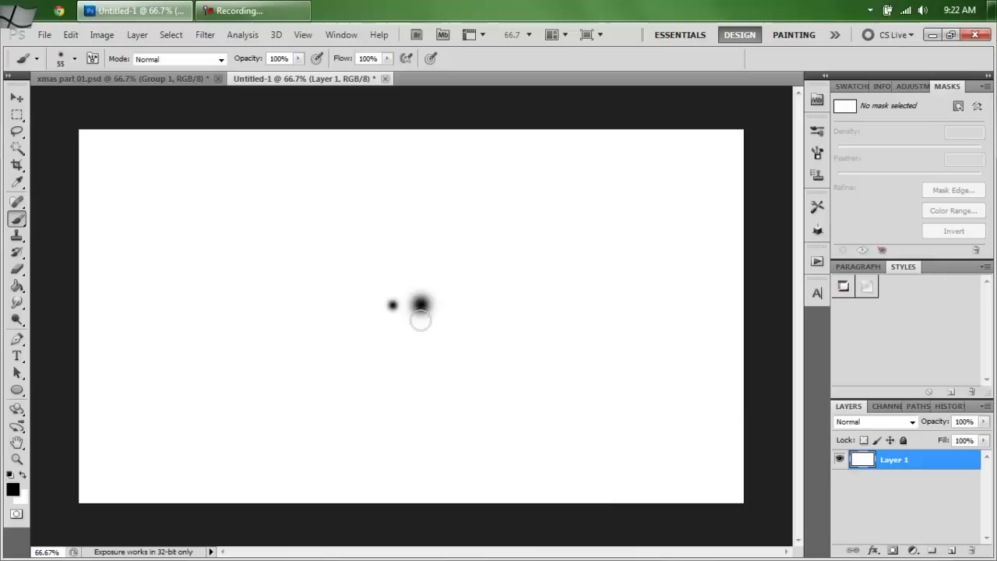
pyautogui.rightClick(382, 368)
pyautogui.click(410, 396)
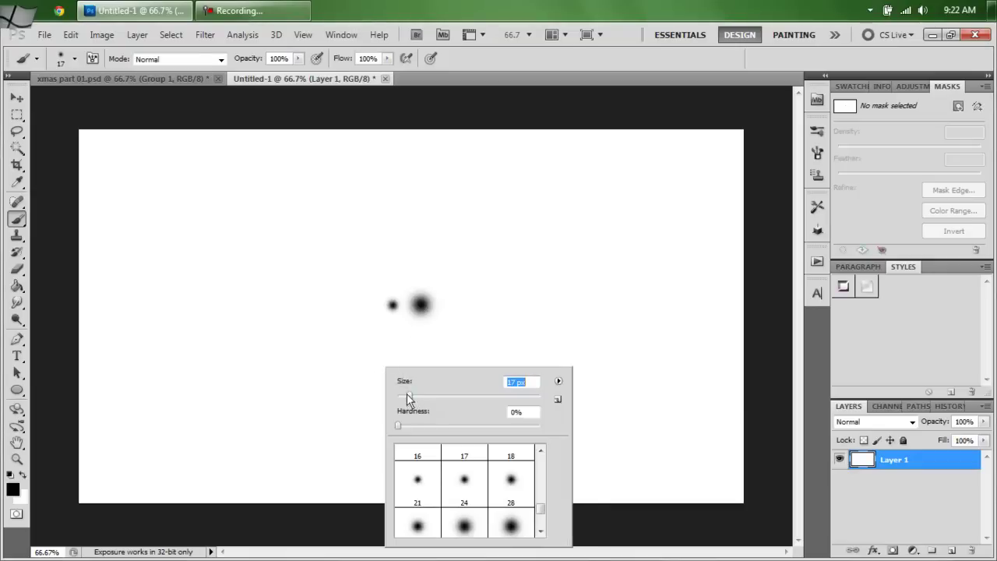
pyautogui.click(407, 326)
pyautogui.rightClick(382, 351)
pyautogui.click(428, 380)
pyautogui.click(365, 302)
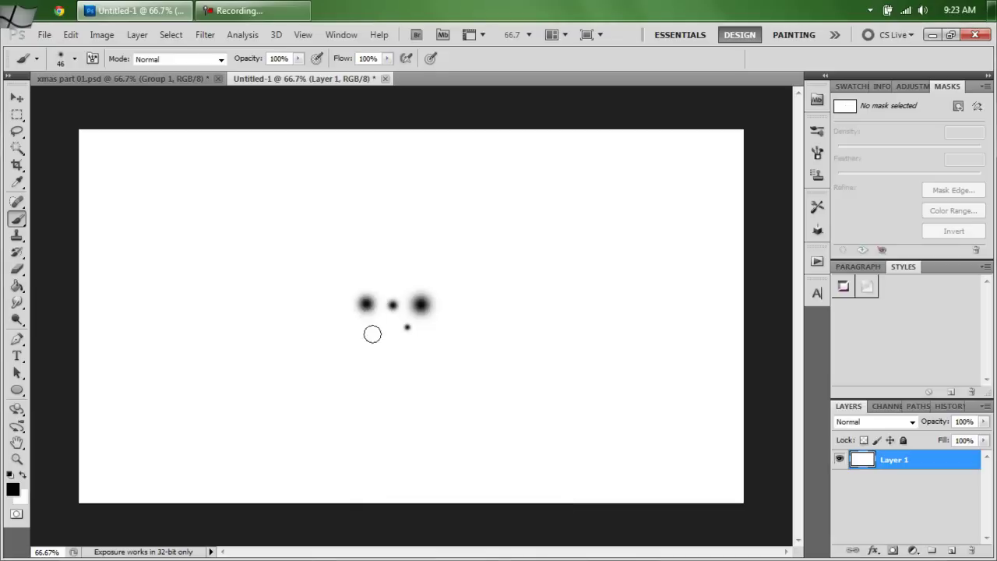
# - Extend the dot cluster with a 9 px dot above it, a 31 px dot below and a 45 px dot at its lower left
pyautogui.rightClick(387, 378)
pyautogui.moveTo(418, 404); pyautogui.dragTo(410, 404)
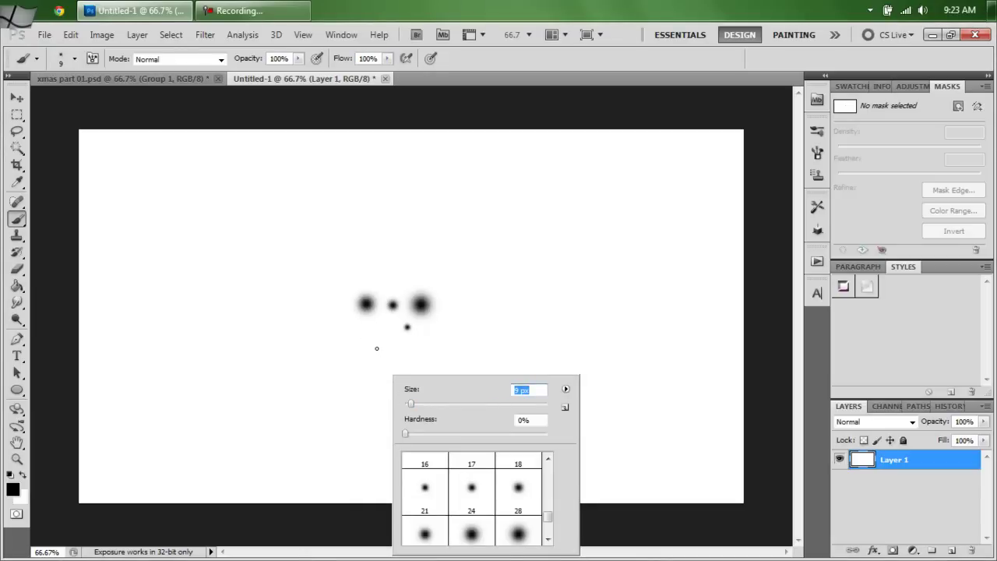
pyautogui.click(381, 287)
pyautogui.rightClick(396, 383)
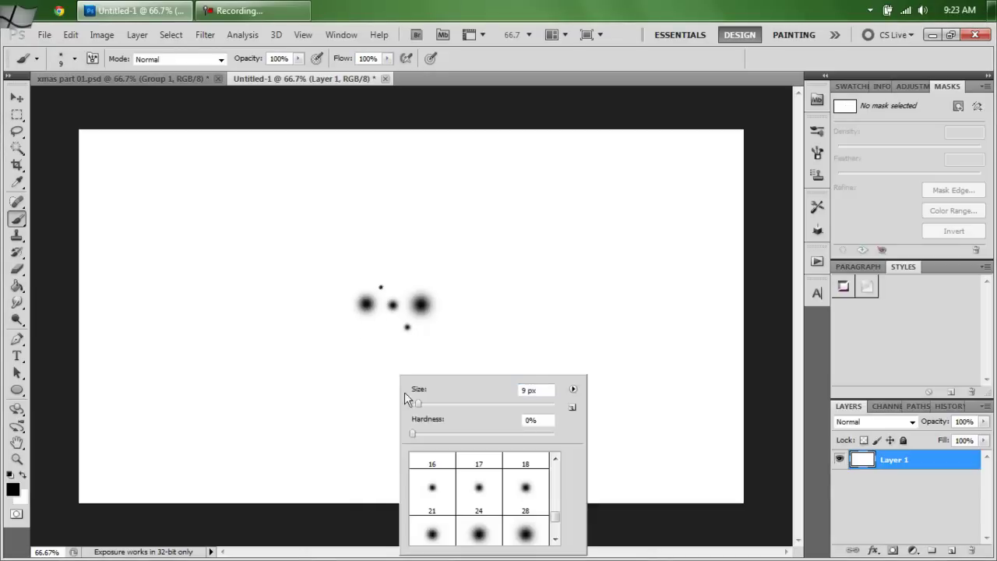
pyautogui.click(434, 405)
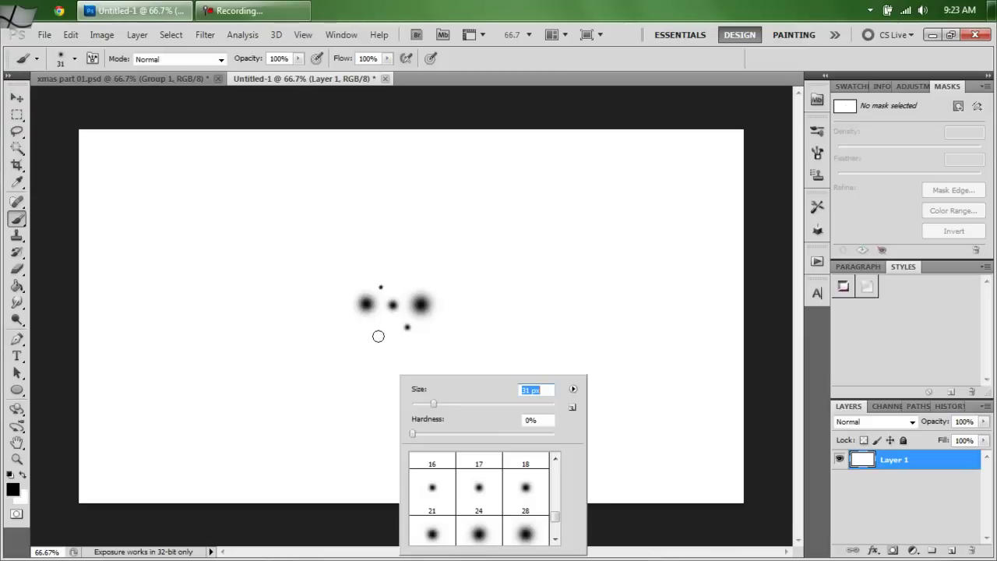
pyautogui.click(383, 333)
pyautogui.rightClick(396, 385)
pyautogui.click(445, 404)
pyautogui.click(354, 328)
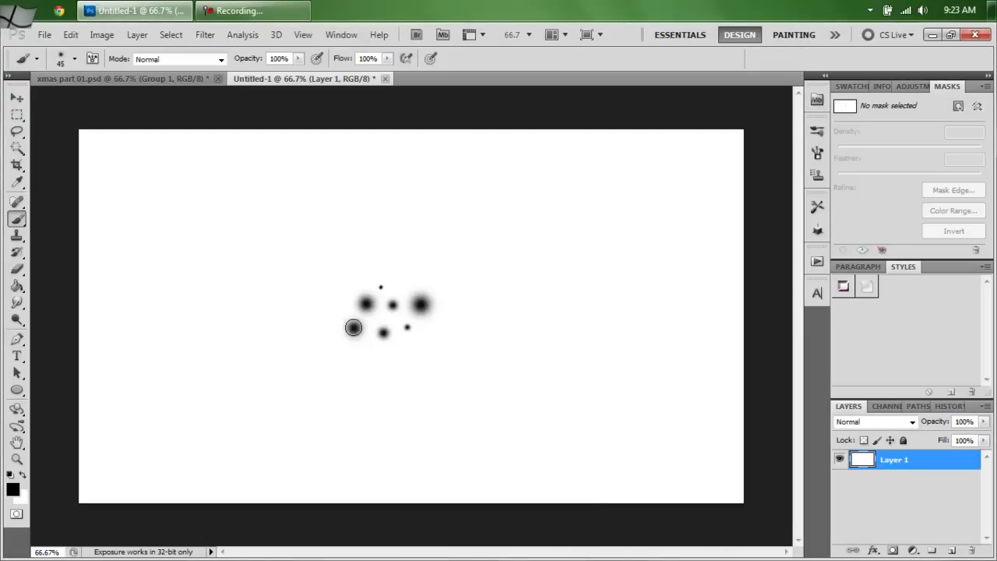
# - Complete the cluster's lower edge with a large 63 px dot and a small 21 px dot to its left
pyautogui.rightClick(423, 403)
pyautogui.click(484, 405)
pyautogui.click(401, 357)
pyautogui.rightClick(442, 411)
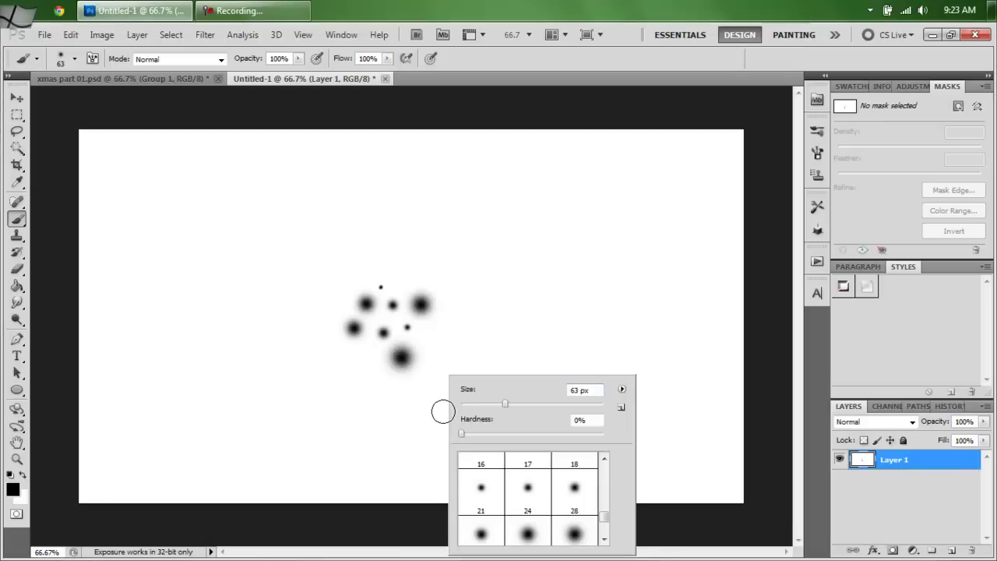
pyautogui.click(477, 405)
pyautogui.click(367, 356)
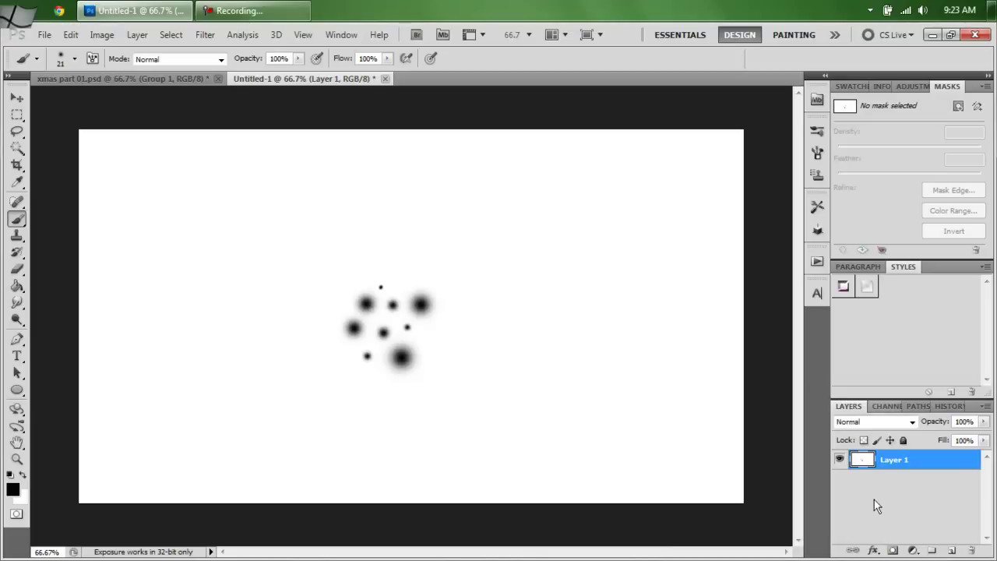
# - Select the black dots with Color Range set to Shadows
pyautogui.click(172, 35)
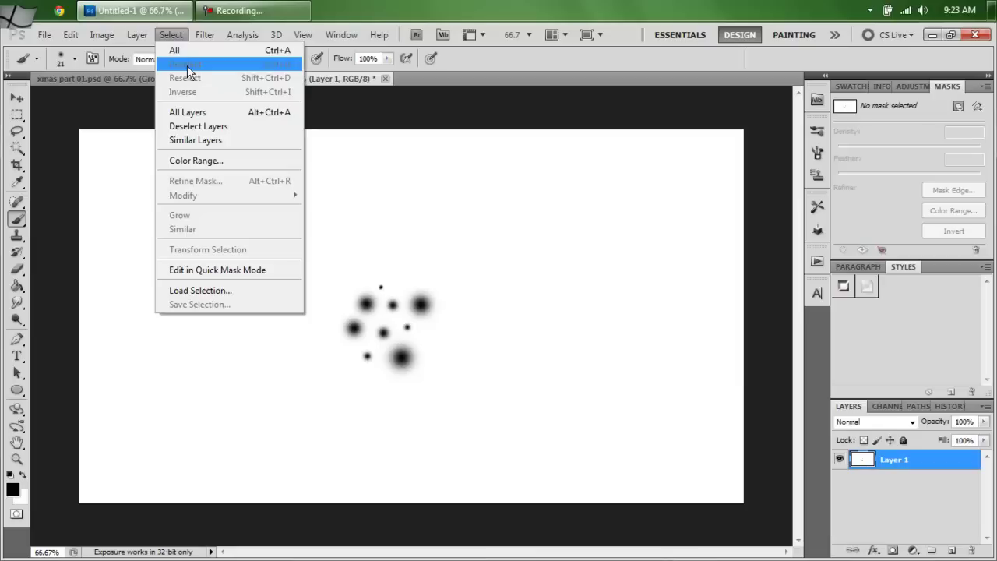
pyautogui.click(197, 160)
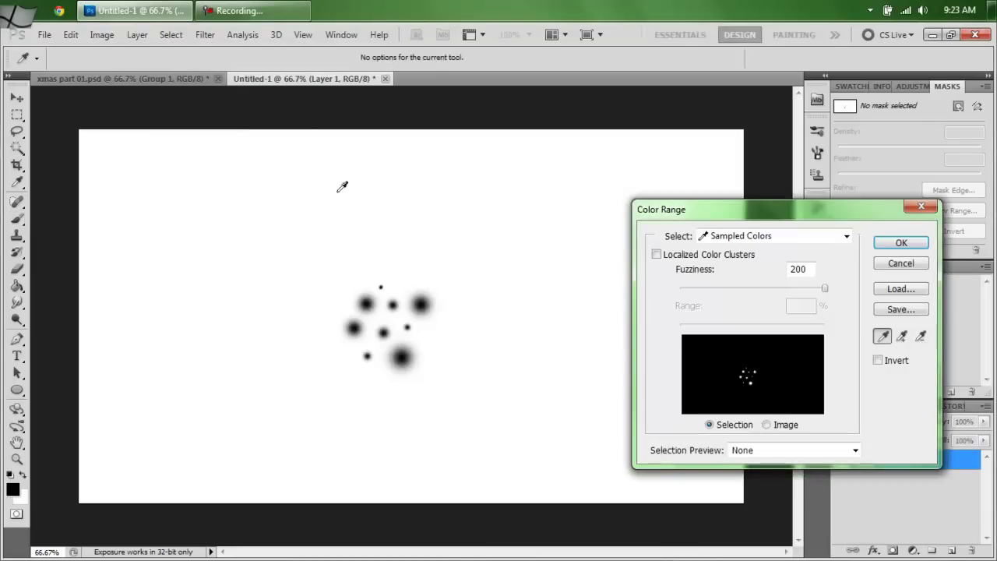
pyautogui.click(846, 236)
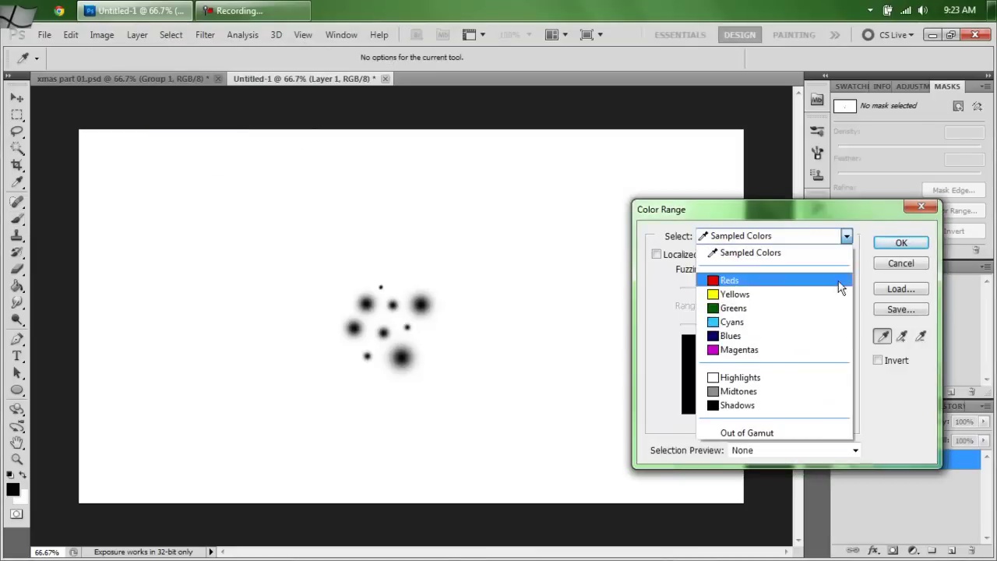
pyautogui.click(739, 407)
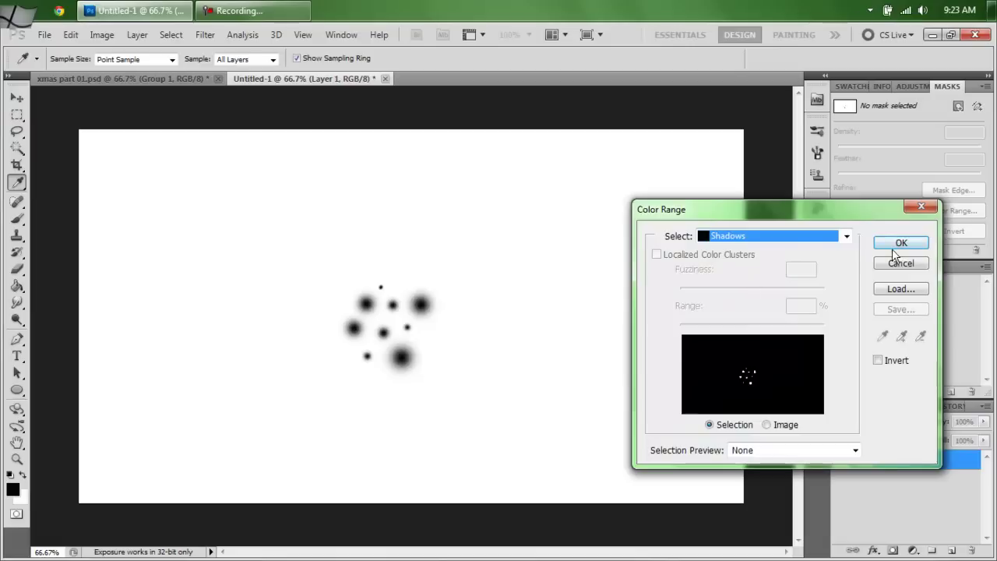
pyautogui.click(898, 244)
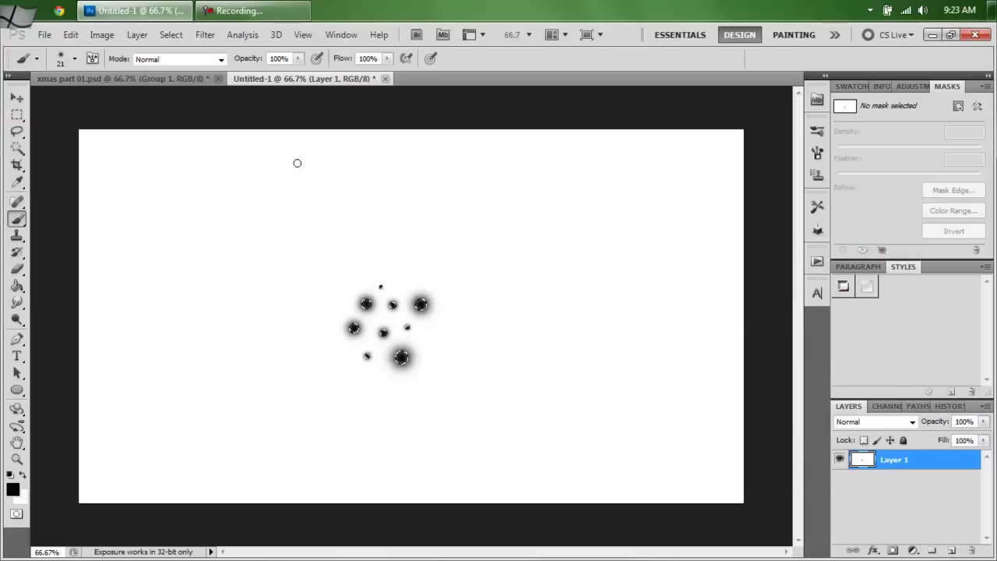
# - Mask Layer 1 with the dot selection, feather the mask by 4 px and apply it to the layer
pyautogui.click(893, 550)
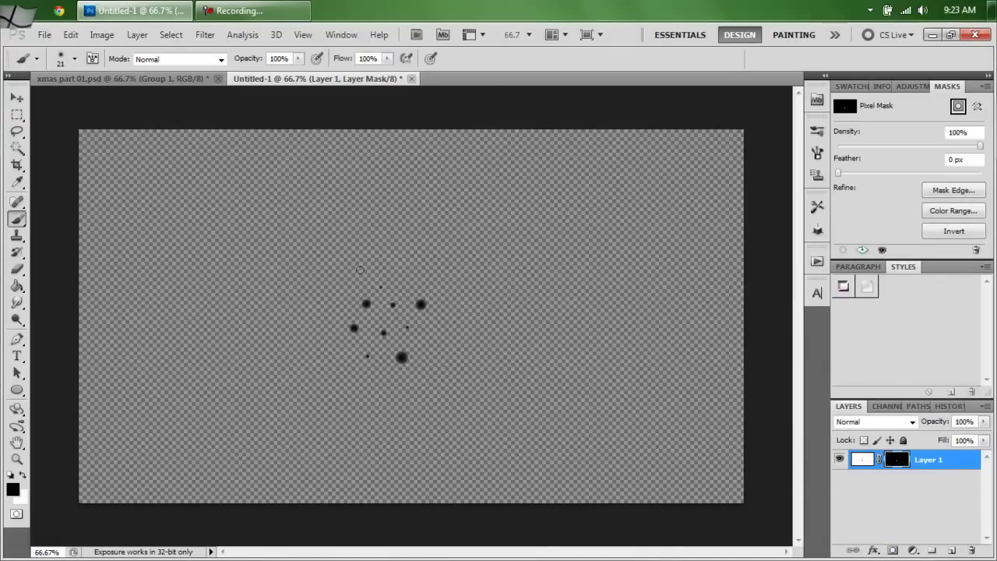
pyautogui.click(850, 177)
pyautogui.moveTo(848, 173); pyautogui.dragTo(867, 171)
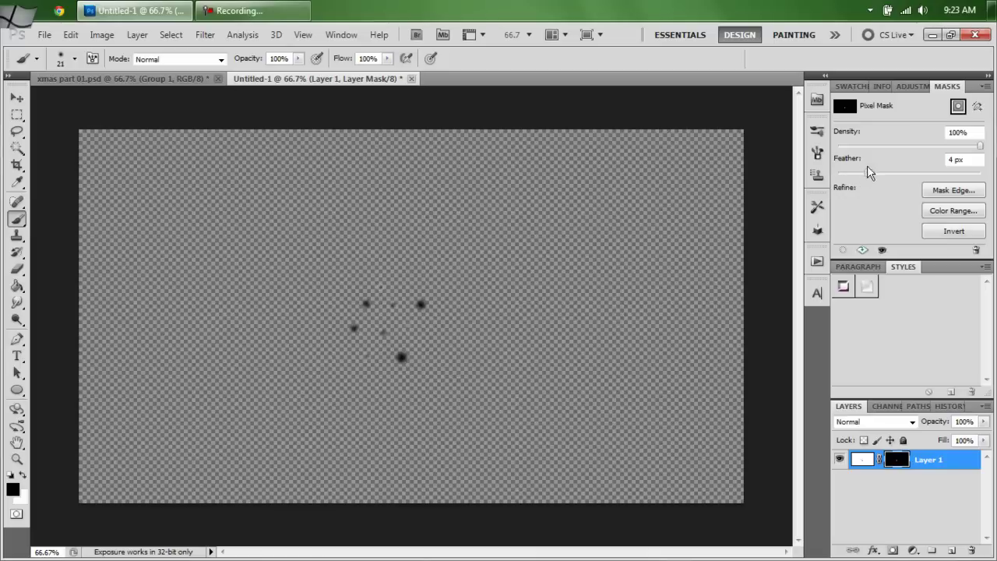
pyautogui.rightClick(894, 461)
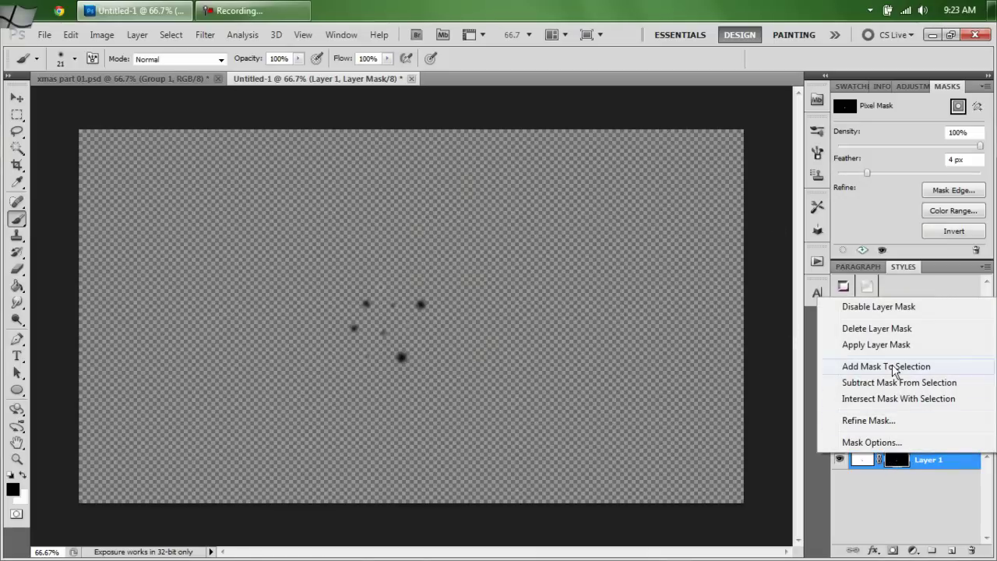
pyautogui.click(876, 344)
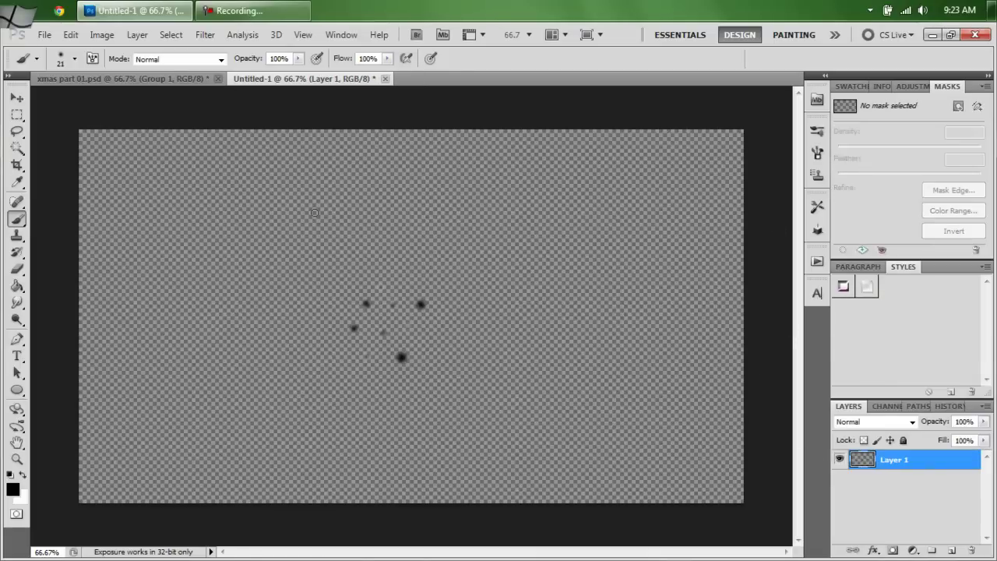
# - Define the isolated dot cluster as a new brush preset
pyautogui.click(71, 35)
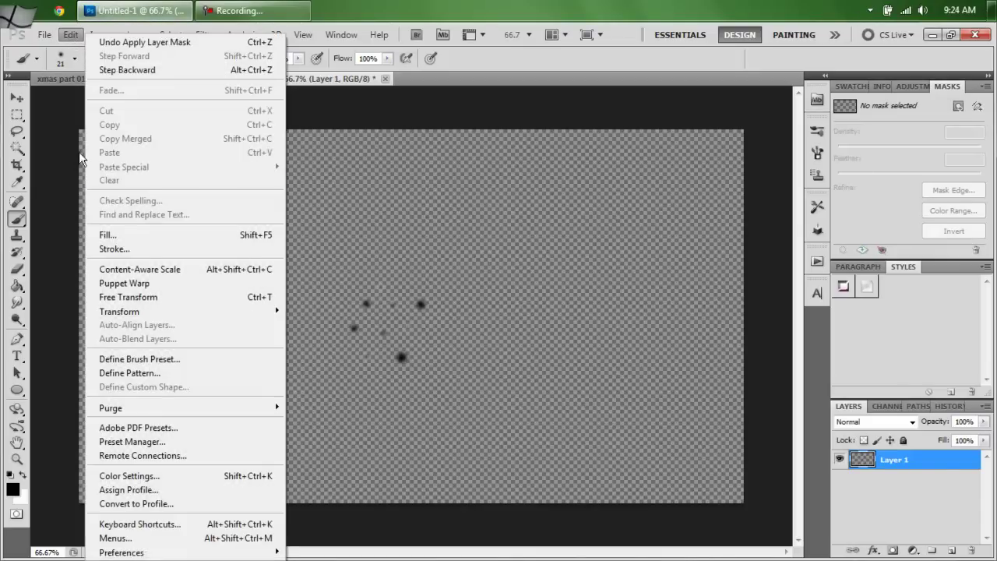
pyautogui.click(156, 361)
pyautogui.click(644, 190)
# - Test the new dot-cluster brush with several downward strokes across the canvas
pyautogui.moveTo(556, 327)
pyautogui.mouseDown()
pyautogui.moveTo(541, 262)
pyautogui.moveTo(570, 364)
pyautogui.mouseUp()
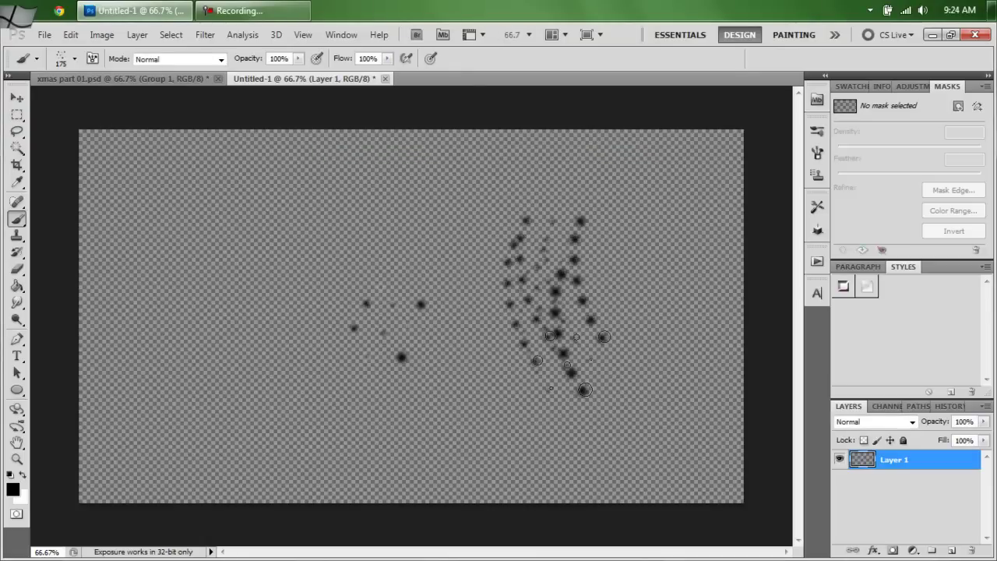
pyautogui.moveTo(269, 230); pyautogui.dragTo(284, 382)
pyautogui.moveTo(366, 191); pyautogui.dragTo(382, 366)
pyautogui.moveTo(472, 179); pyautogui.dragTo(487, 389)
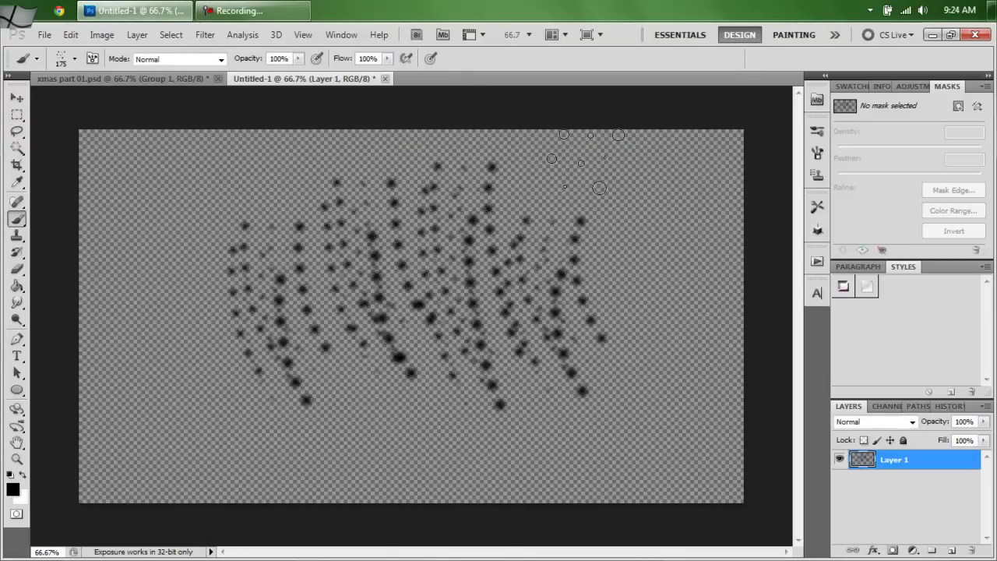
pyautogui.moveTo(584, 161); pyautogui.dragTo(589, 343)
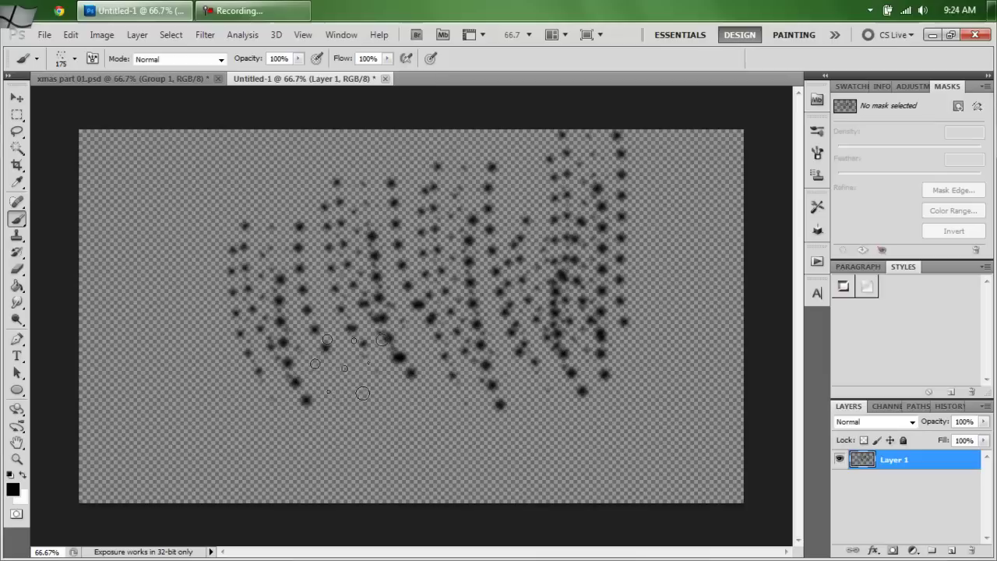
# - Close the Untitled-1 document without saving its changes
pyautogui.click(385, 79)
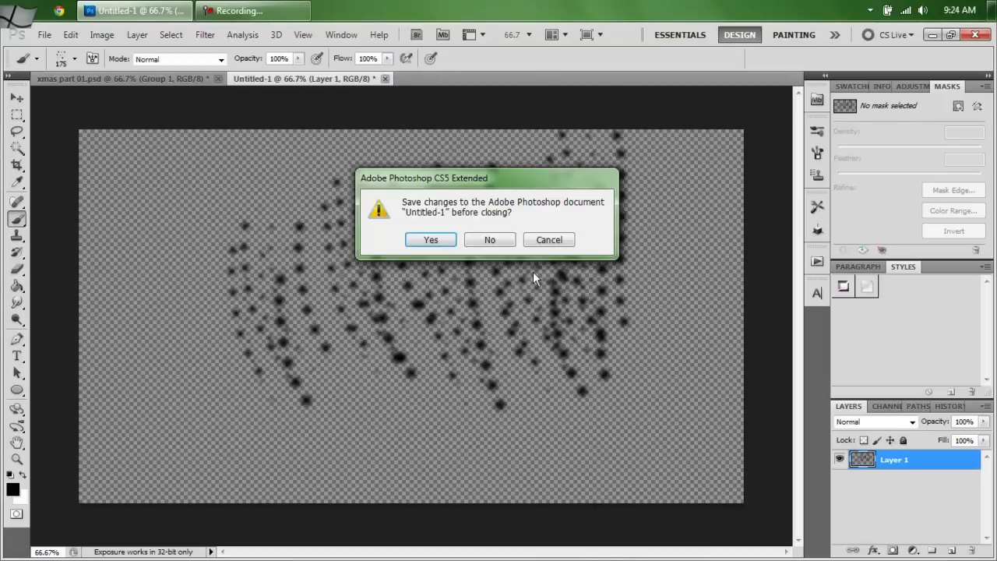
pyautogui.click(490, 241)
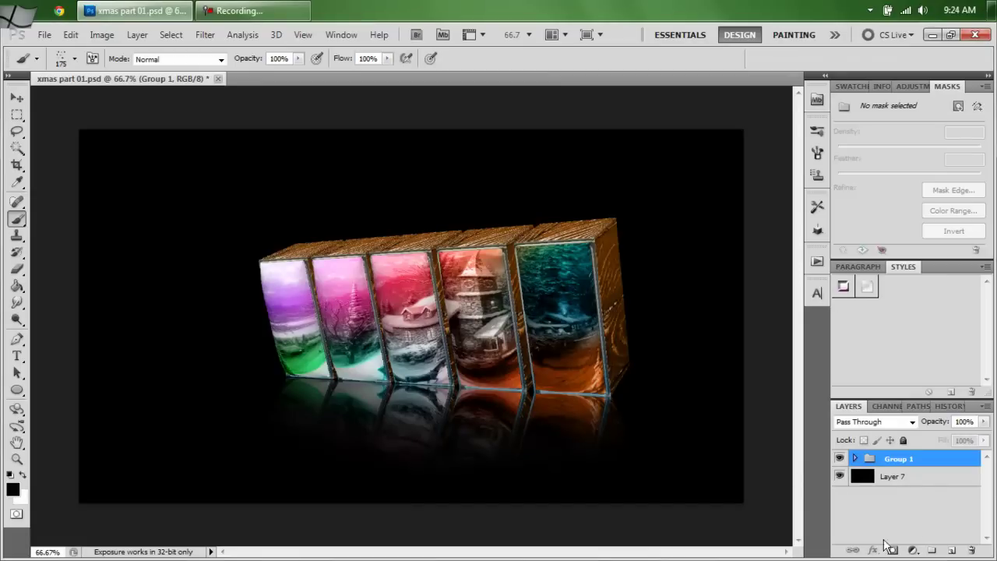
# - Add a new layer above Group 1 and fill it with black
pyautogui.click(952, 551)
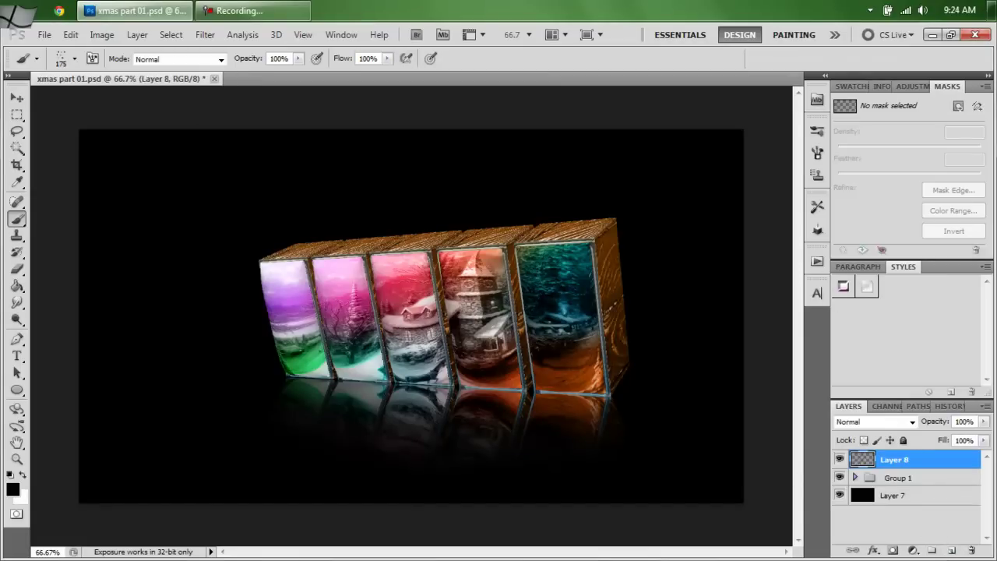
pyautogui.click(17, 286)
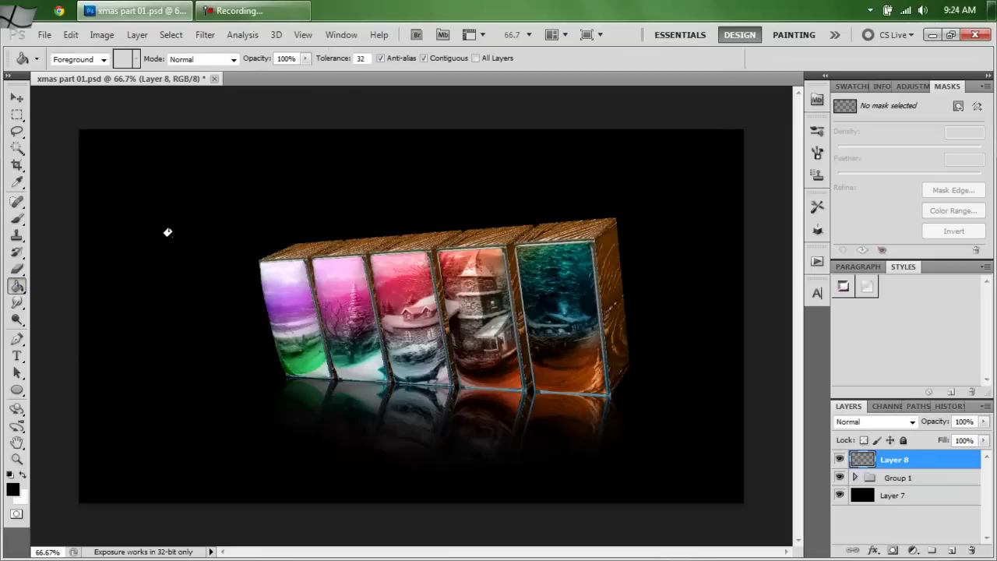
pyautogui.click(166, 219)
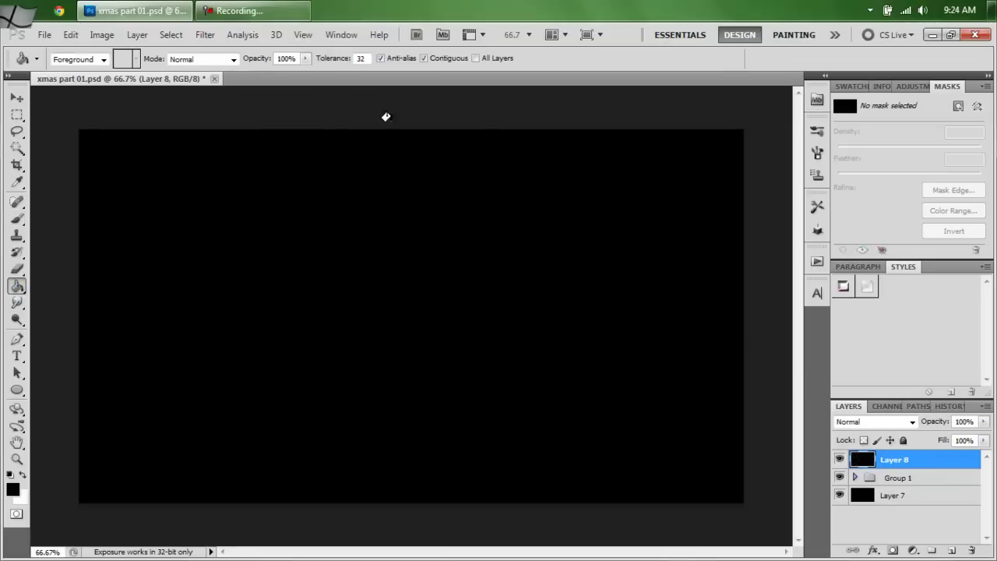
# - Apply monochromatic Gaussian noise at 100% to the black layer
pyautogui.click(206, 33)
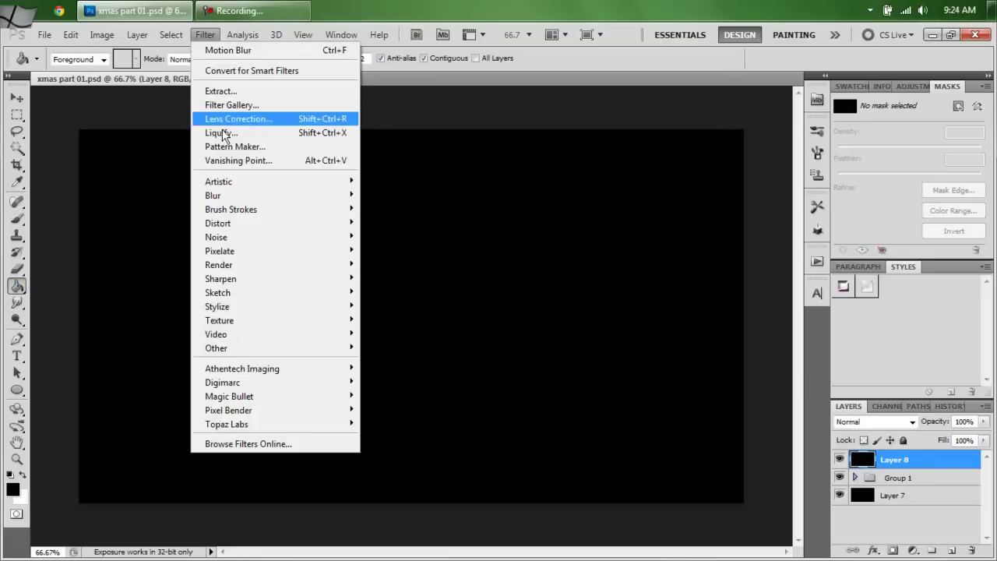
pyautogui.moveTo(231, 236)
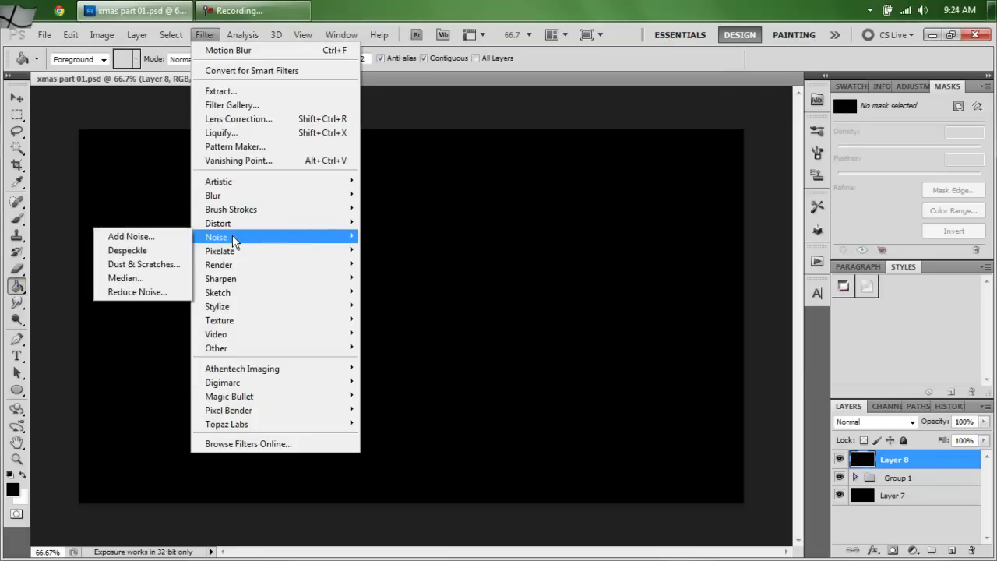
pyautogui.click(146, 236)
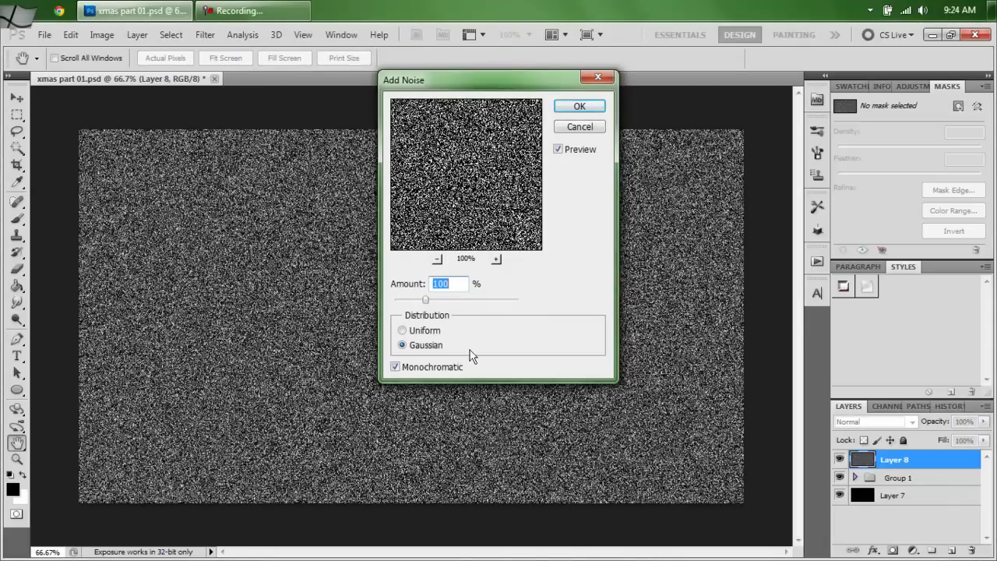
pyautogui.click(395, 367)
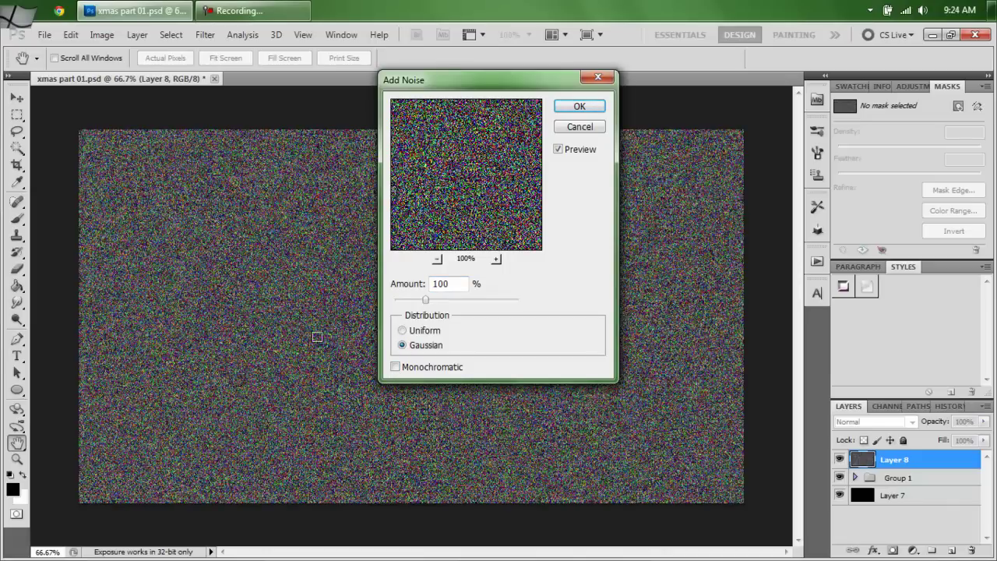
pyautogui.click(396, 368)
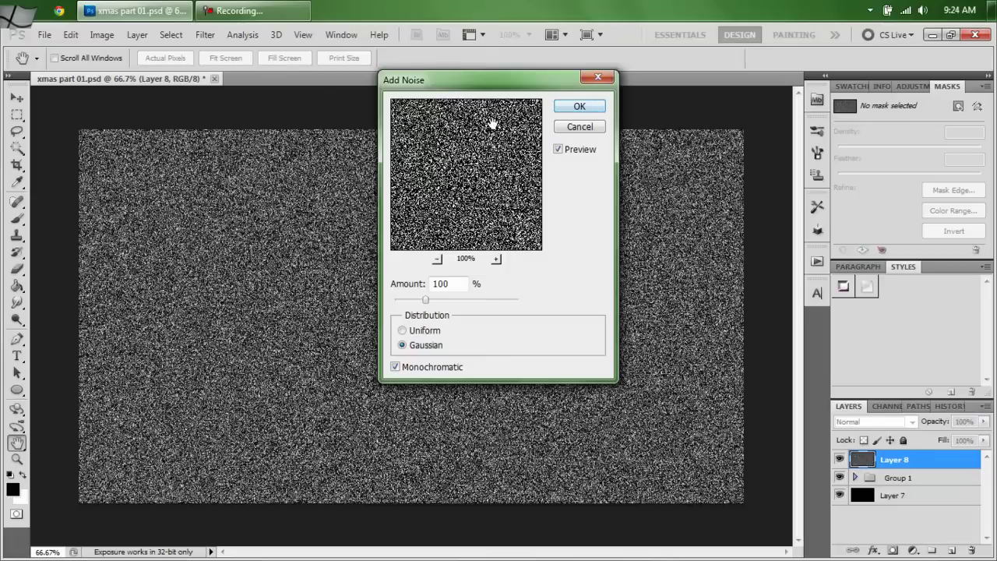
pyautogui.click(580, 108)
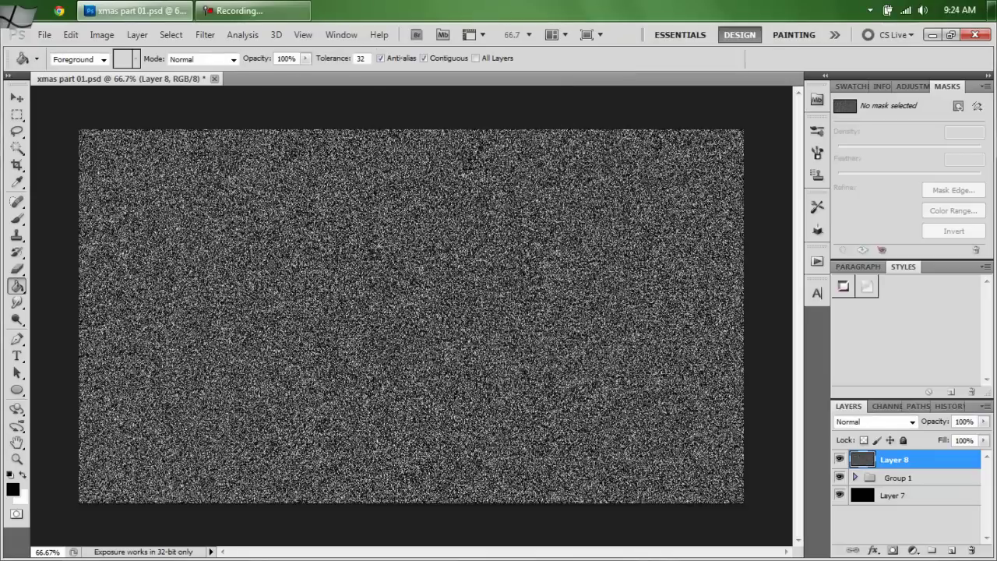
# - Soften the noise on Layer 8 with the Blur More filter
pyautogui.click(203, 35)
pyautogui.moveTo(195, 196)
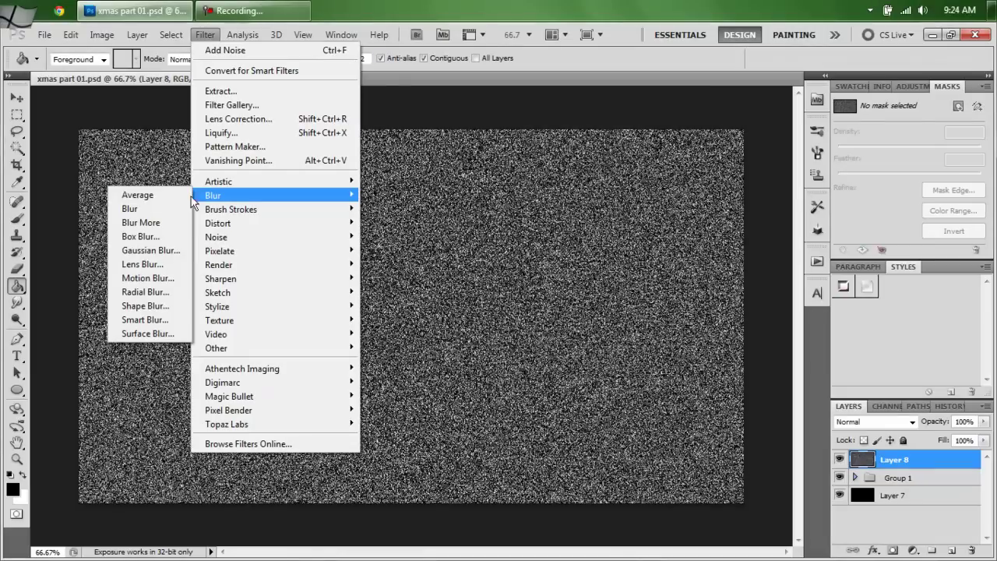
pyautogui.click(134, 224)
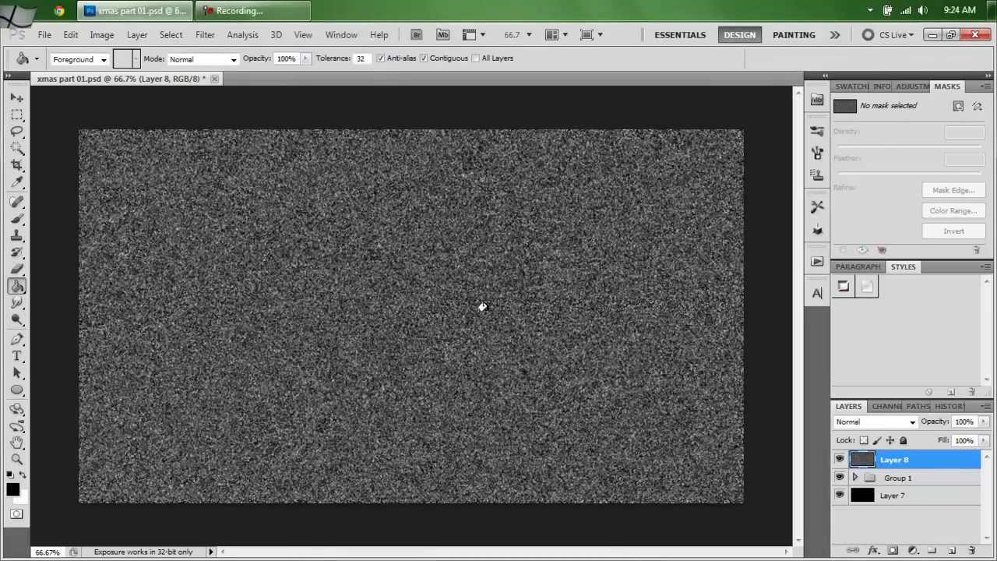
# - Adjust the noise layer's Levels with input black at 127 and input white at 166 to isolate scattered white specks
pyautogui.click(101, 35)
pyautogui.moveTo(234, 71)
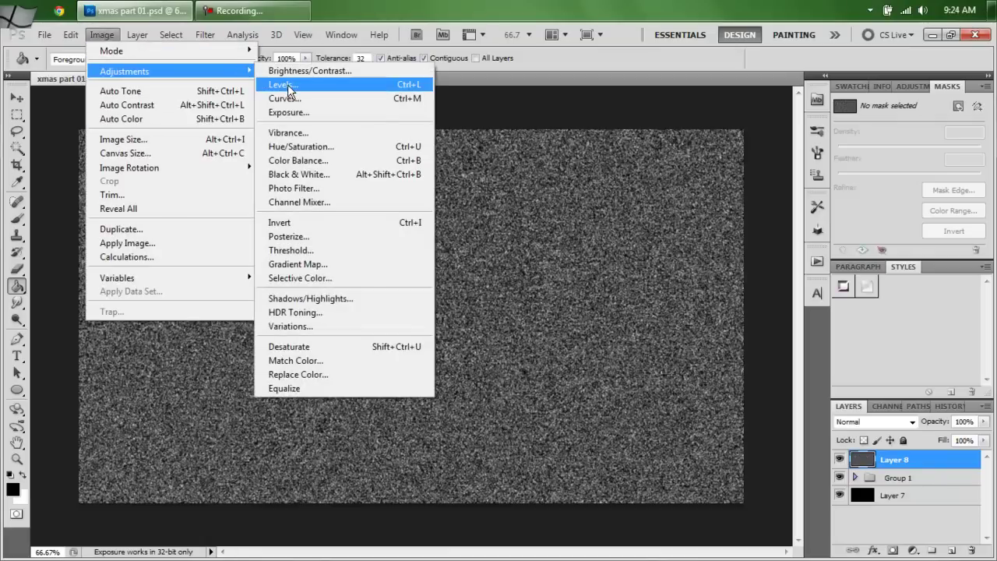
pyautogui.click(288, 91)
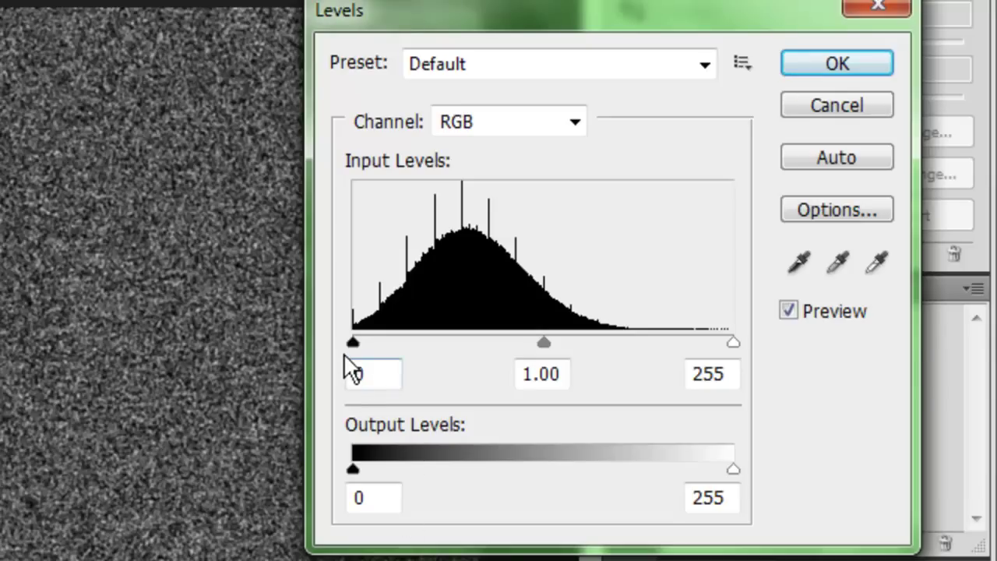
pyautogui.moveTo(352, 342); pyautogui.dragTo(542, 346)
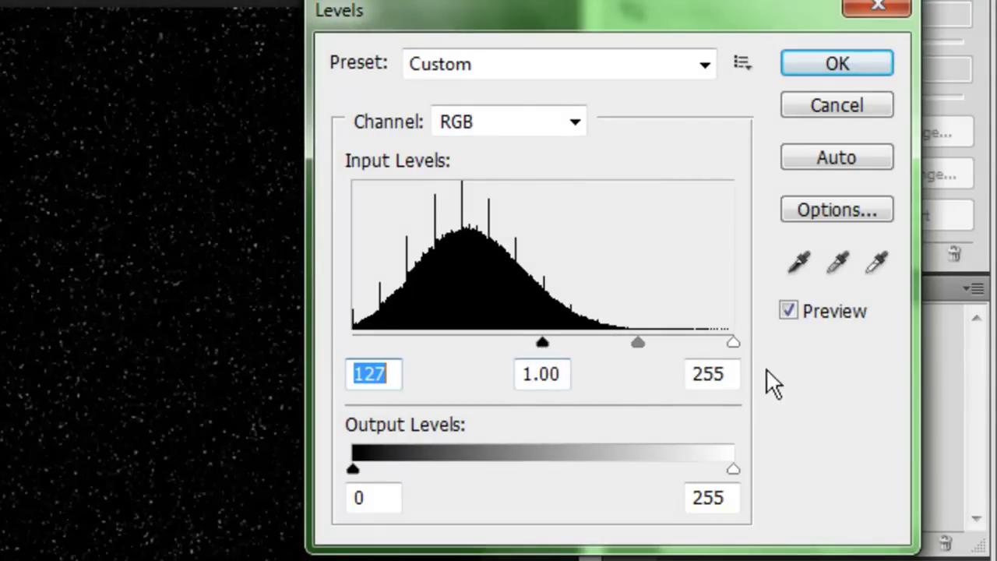
pyautogui.moveTo(733, 343); pyautogui.dragTo(600, 358)
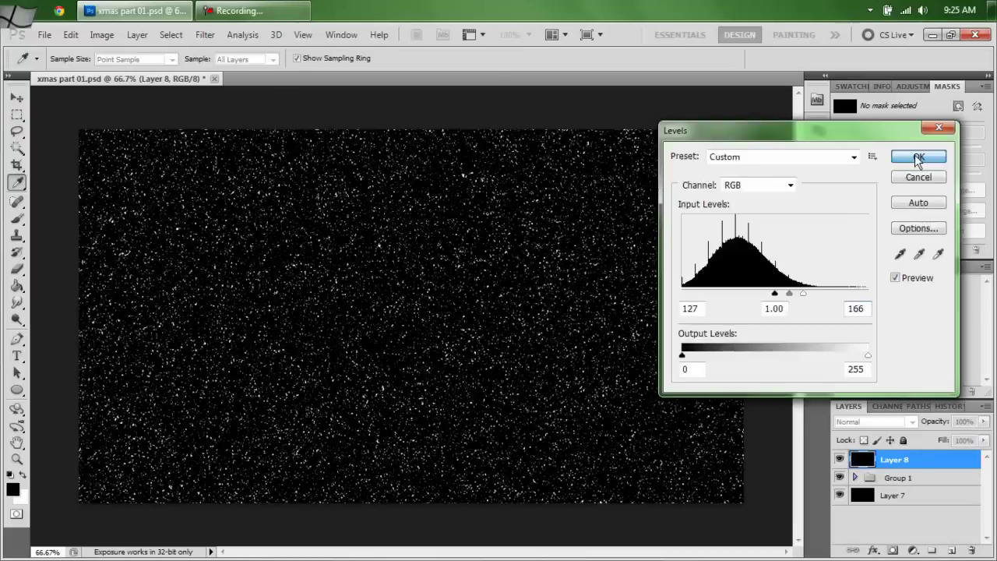
pyautogui.click(831, 67)
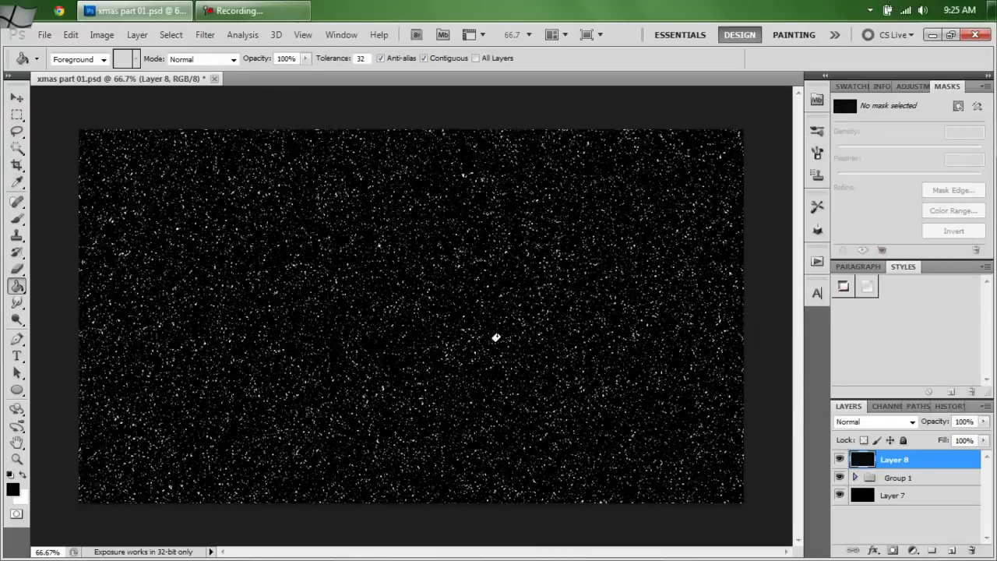
# - Apply a Motion Blur to the specks with an angle of -60° and a distance of 7 pixels
pyautogui.click(205, 35)
pyautogui.moveTo(224, 197)
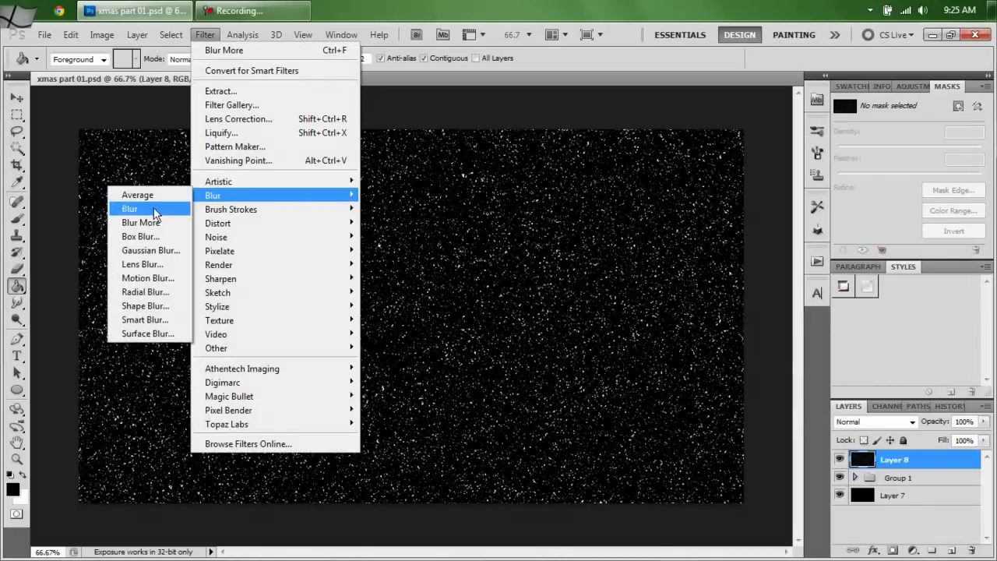
pyautogui.click(148, 279)
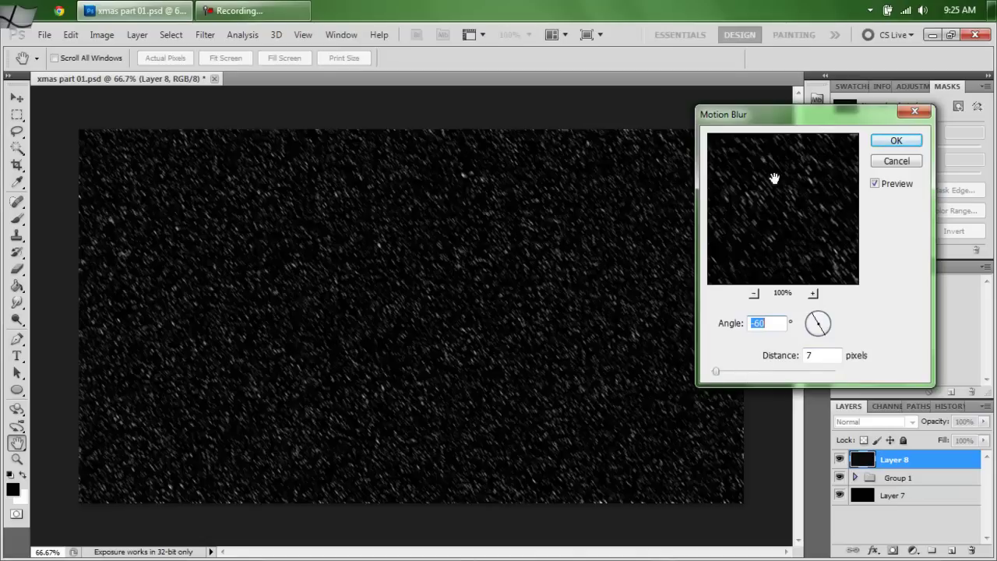
pyautogui.click(886, 141)
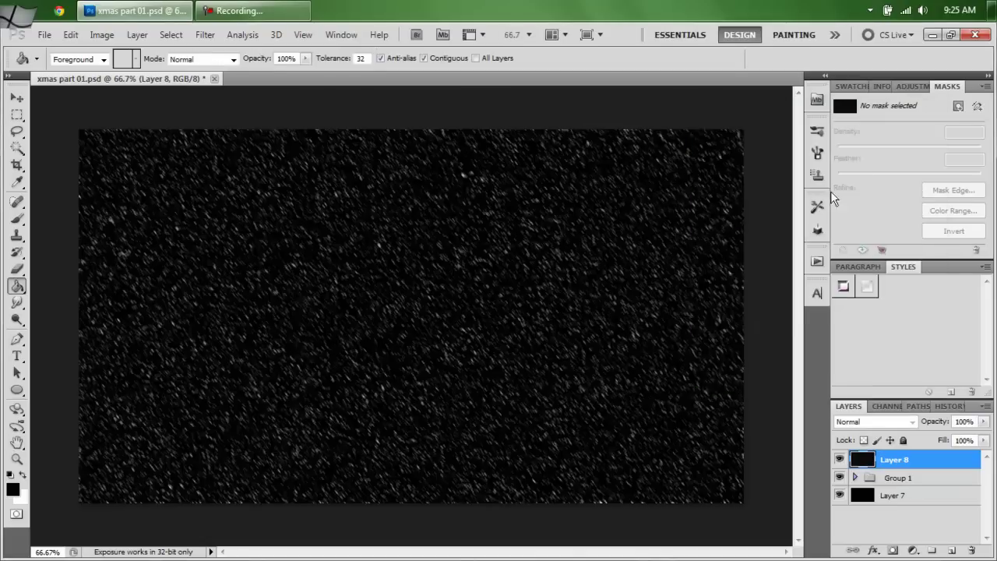
# - Set Layer 8's blend mode to Screen and duplicate the layer
pyautogui.click(911, 422)
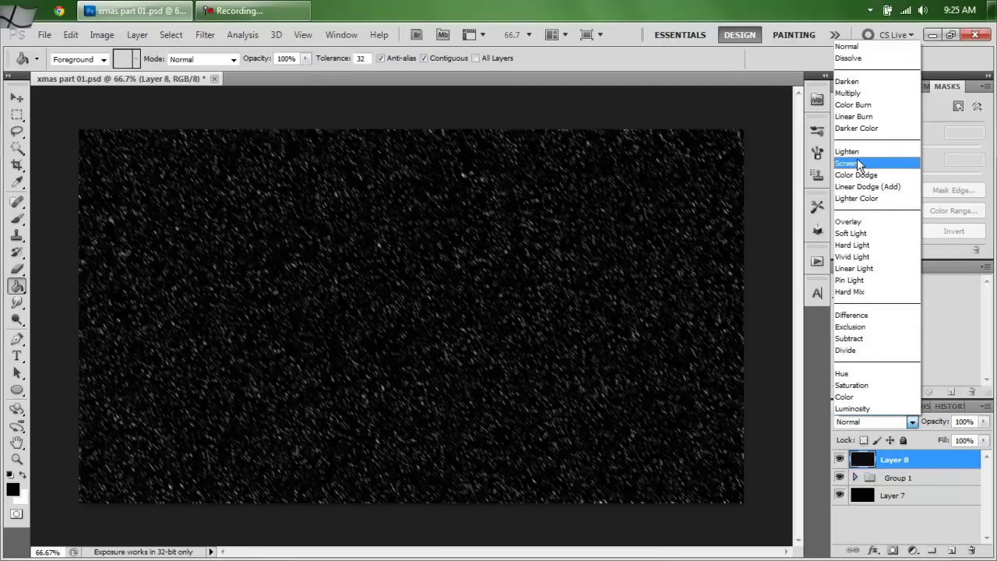
pyautogui.click(856, 163)
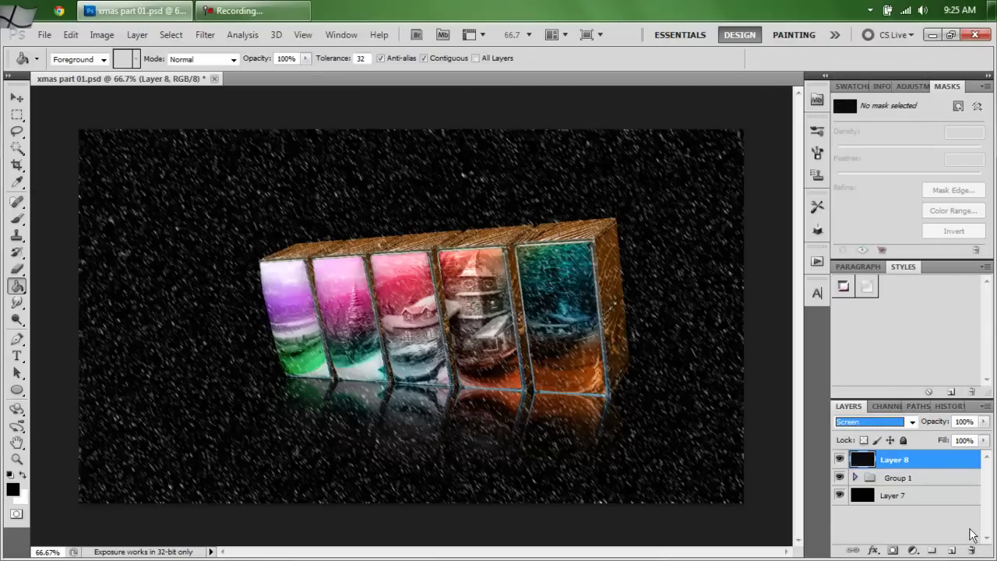
pyautogui.moveTo(942, 466); pyautogui.dragTo(954, 550)
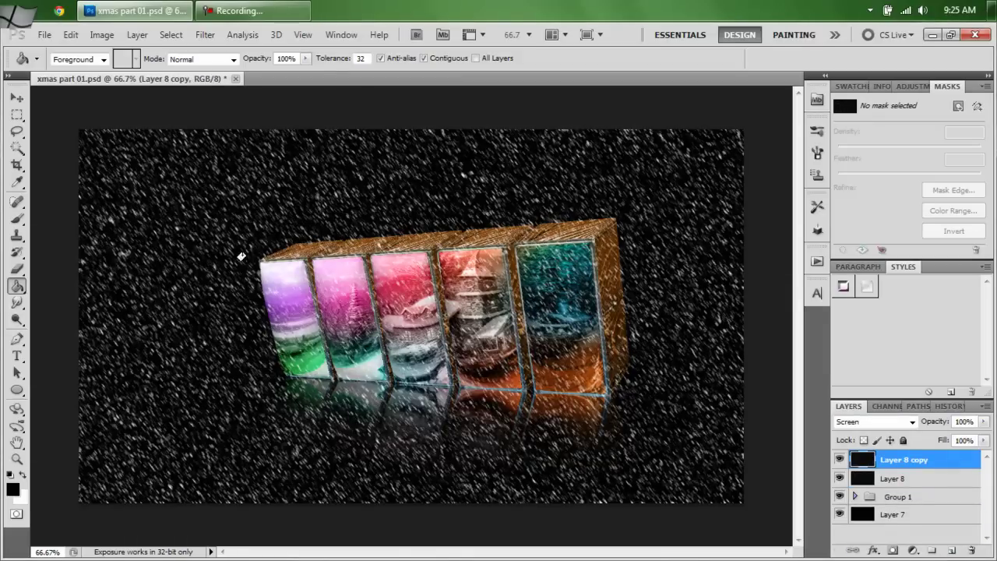
# - Free-transform the duplicated snow layer and rotate it 180°
pyautogui.click(71, 35)
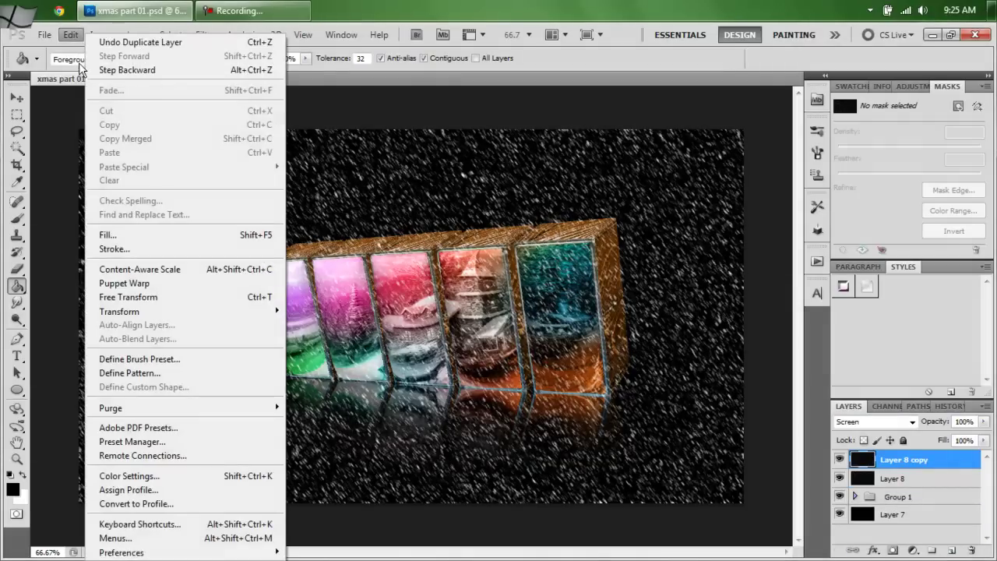
pyautogui.click(138, 297)
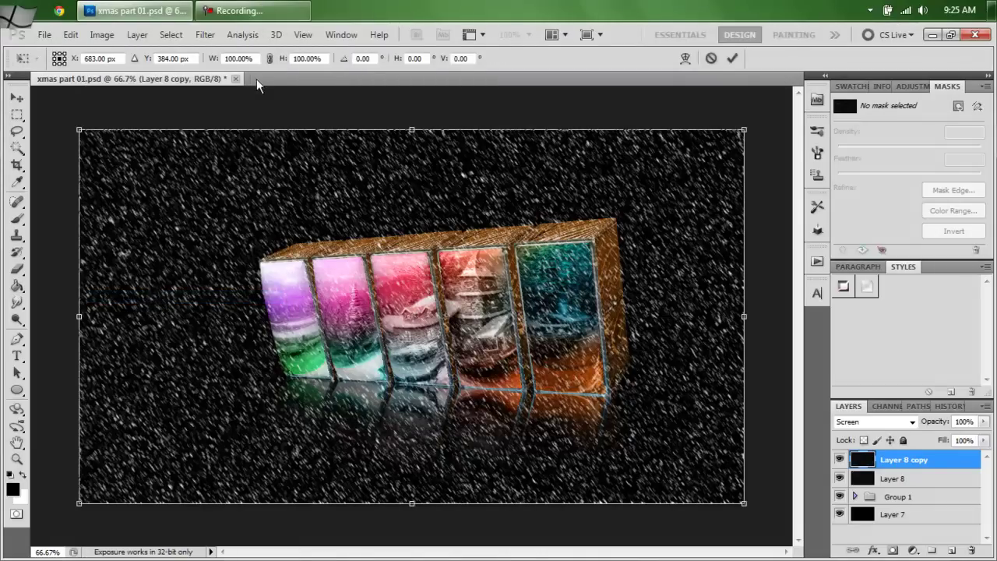
pyautogui.click(268, 59)
pyautogui.rightClick(226, 261)
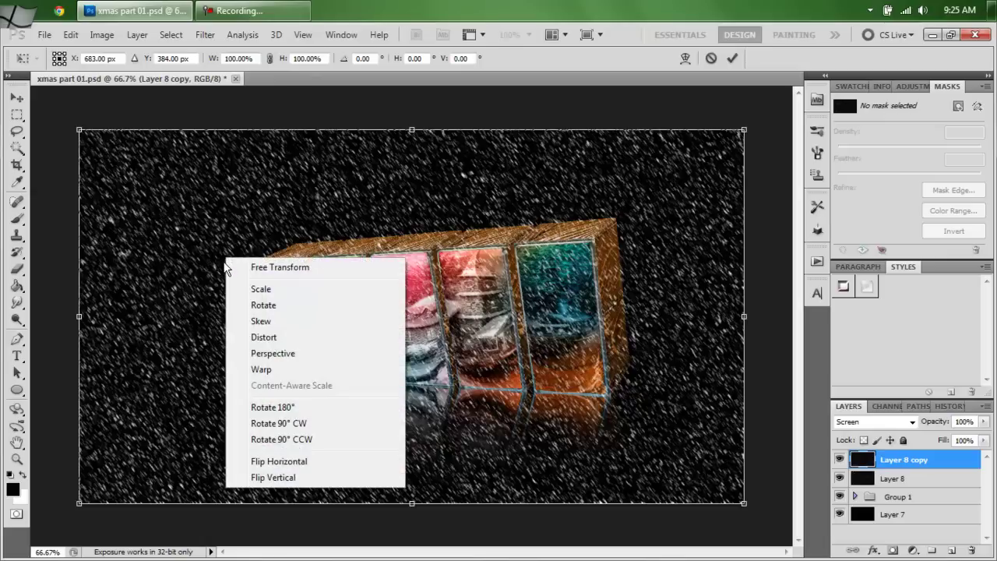
pyautogui.click(272, 408)
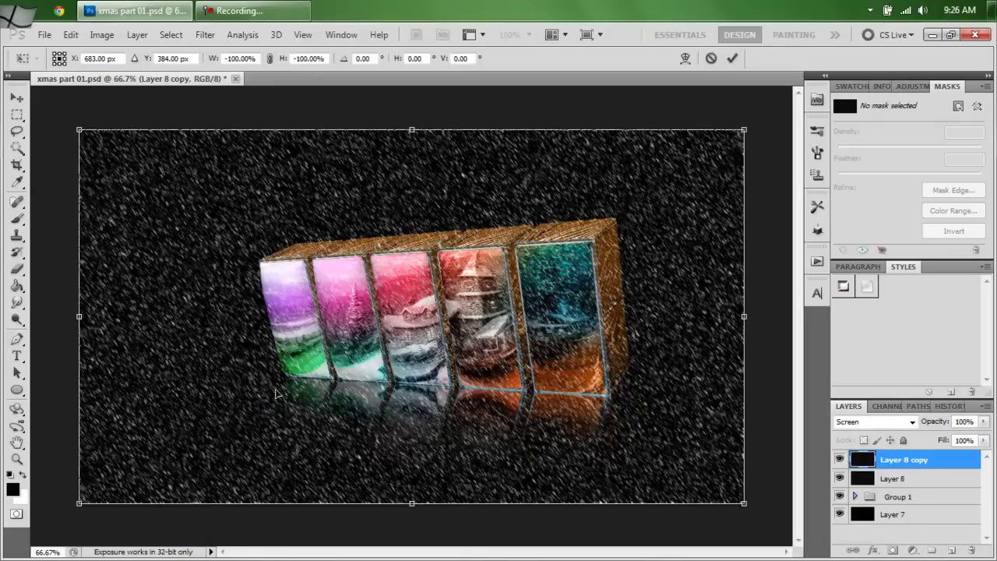
# - Scale the rotated snow copy proportionally to -200% width and height and apply the transform
pyautogui.click(268, 60)
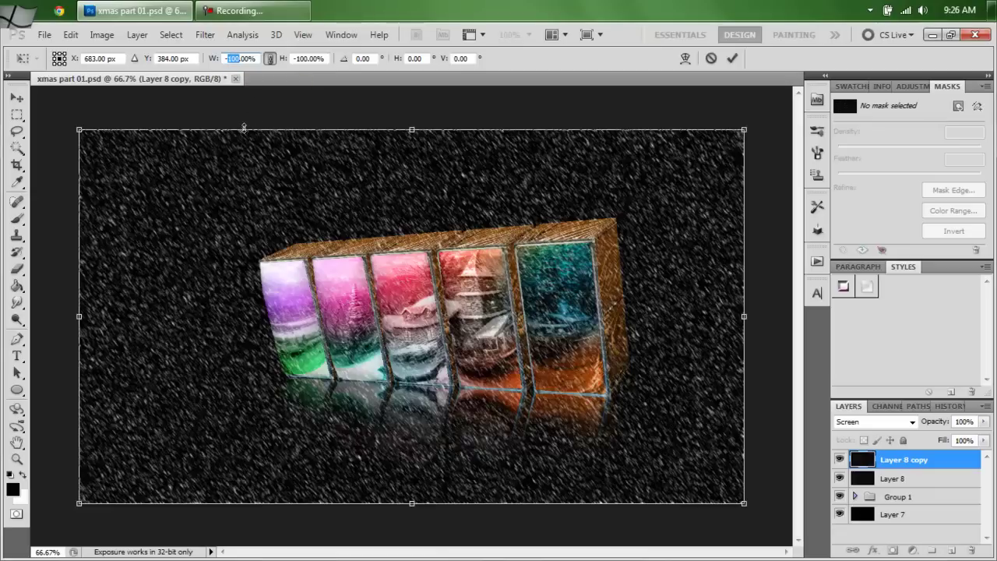
pyautogui.write('-200')
pyautogui.press('Return')
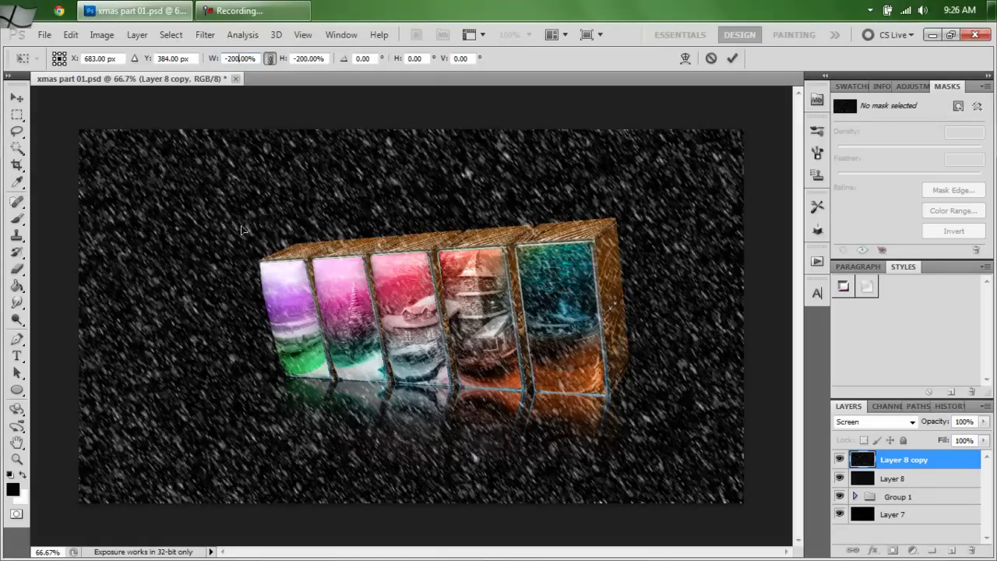
pyautogui.click(730, 57)
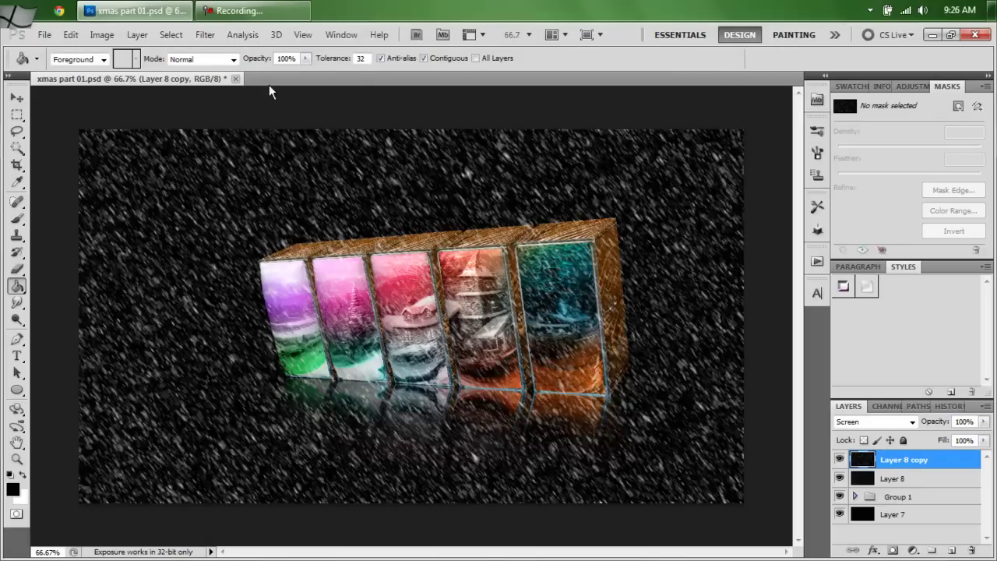
# - Apply the Crystallize filter to the enlarged snow copy with a cell size of 12
pyautogui.click(207, 34)
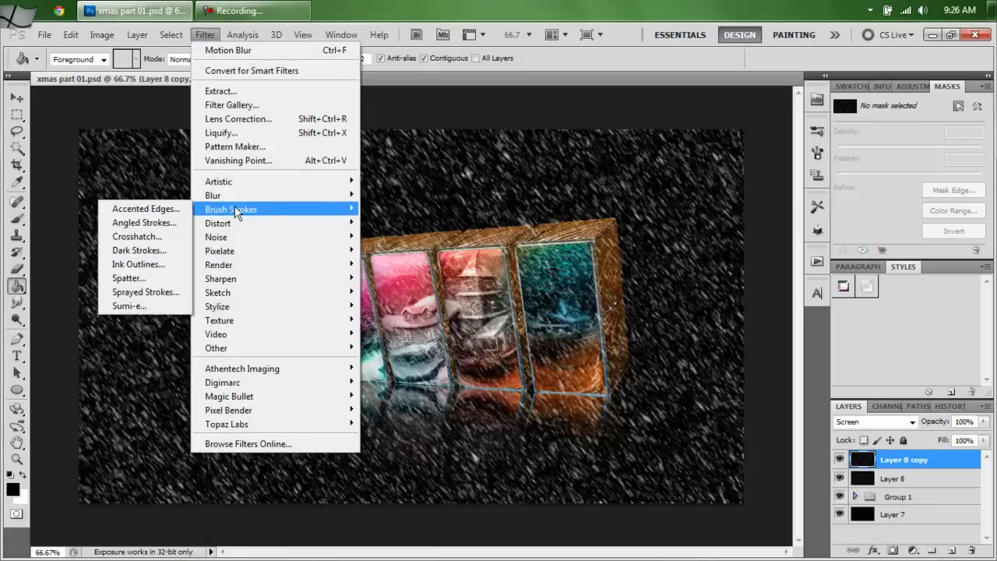
pyautogui.moveTo(231, 253)
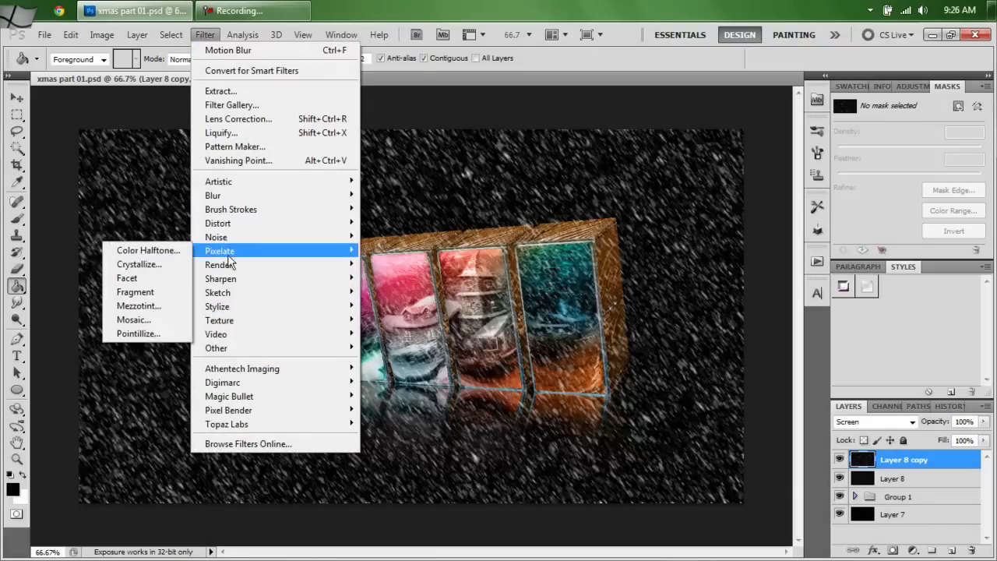
pyautogui.click(146, 265)
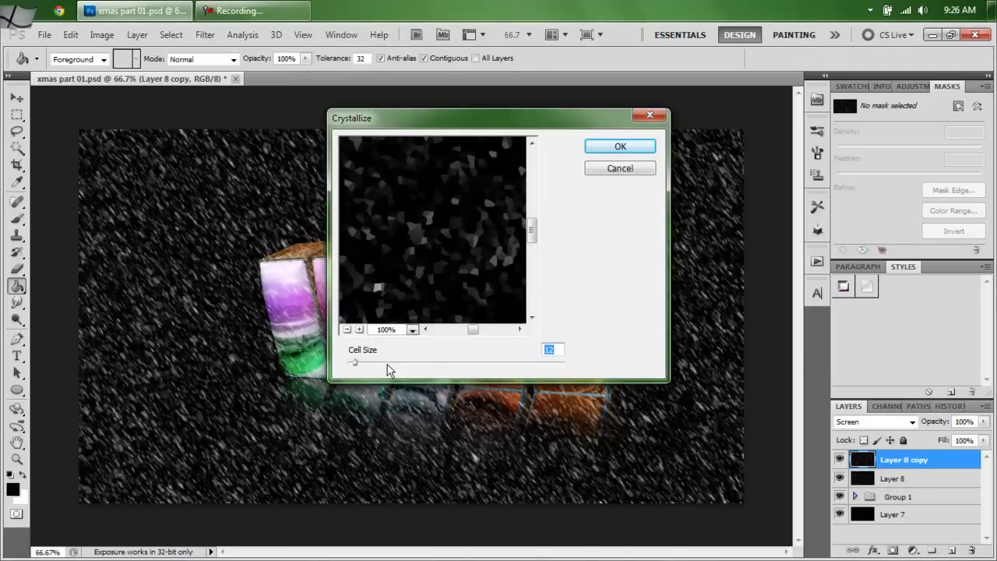
pyautogui.click(605, 149)
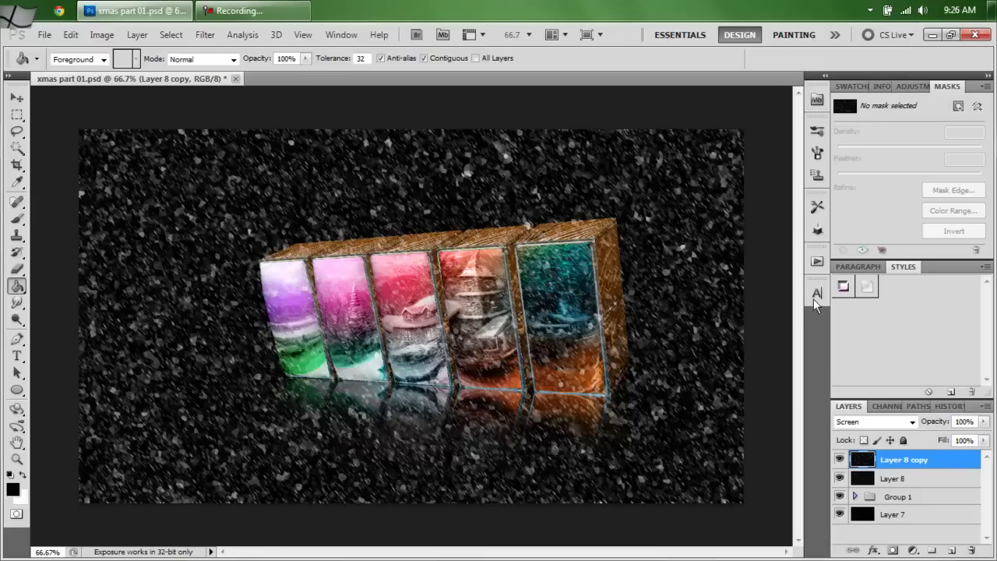
# - Lower the opacity of the crystallized snow copy to 70%
pyautogui.click(984, 422)
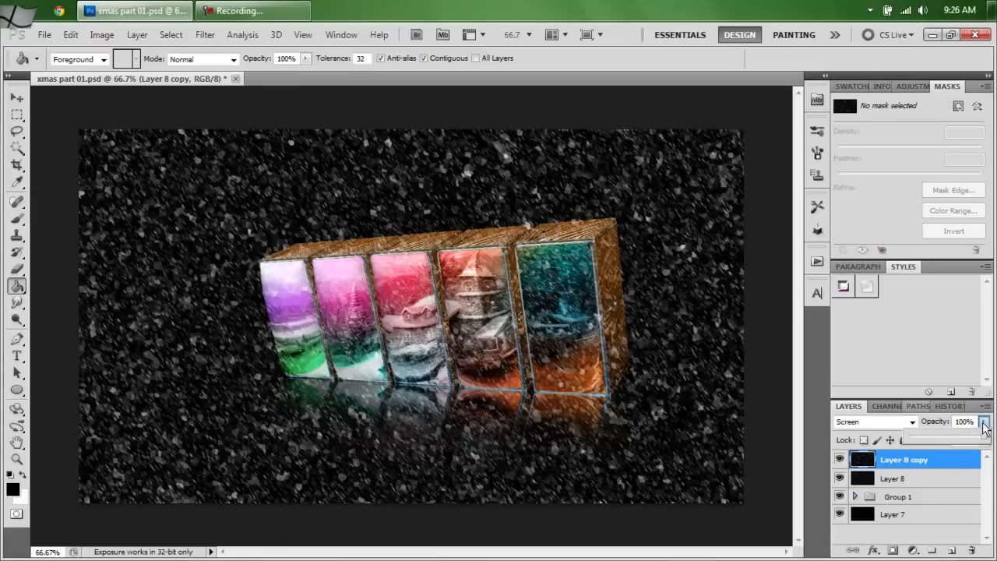
pyautogui.moveTo(969, 443); pyautogui.dragTo(964, 444)
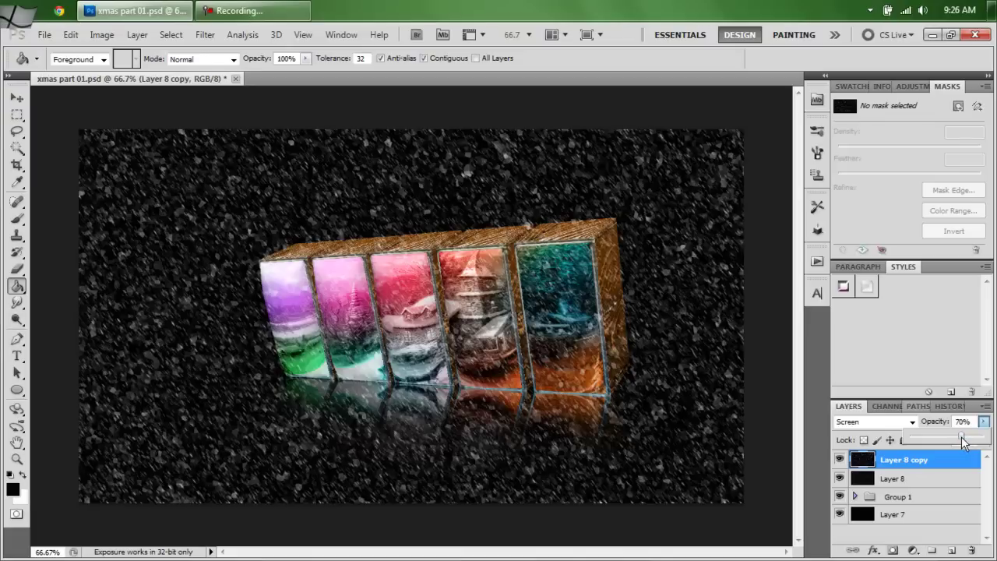
# - Lower the fill of Layer 8, the original snow layer, to 50%
pyautogui.click(984, 421)
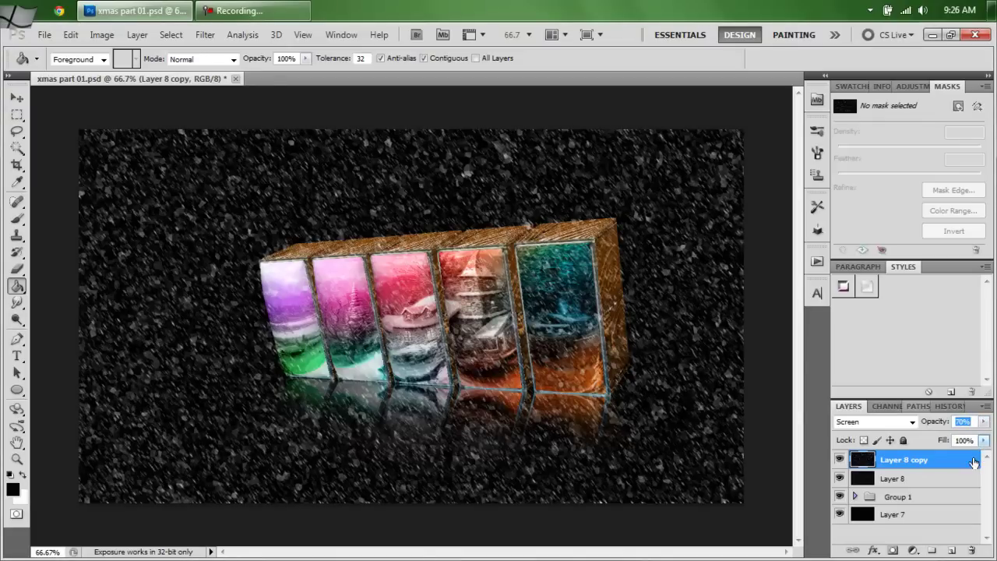
pyautogui.click(957, 479)
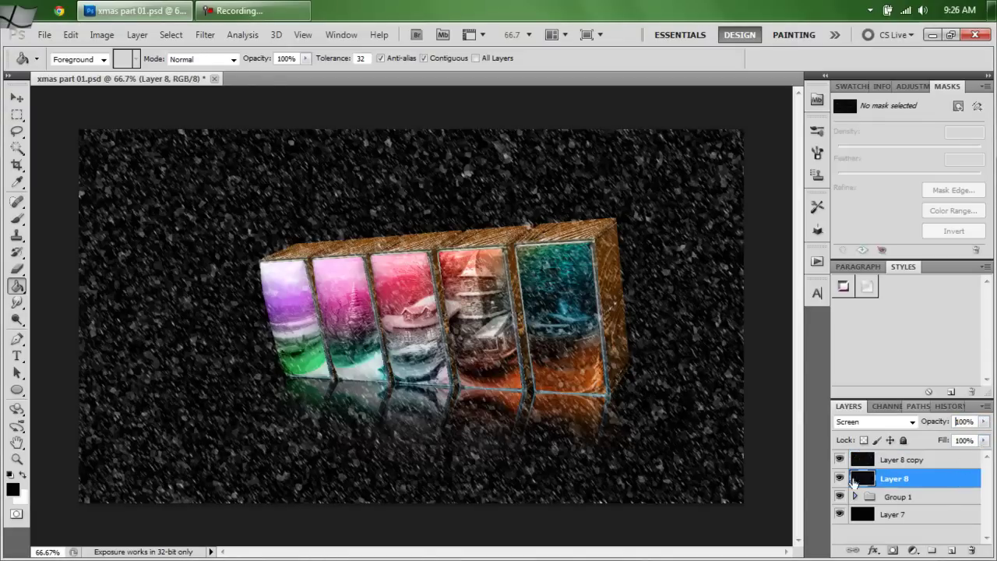
pyautogui.click(984, 440)
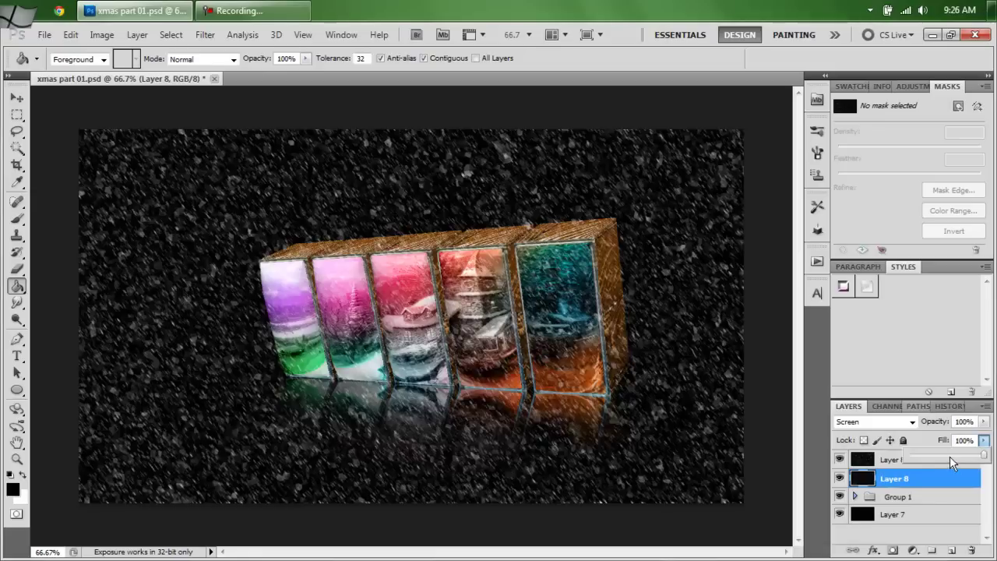
pyautogui.click(948, 455)
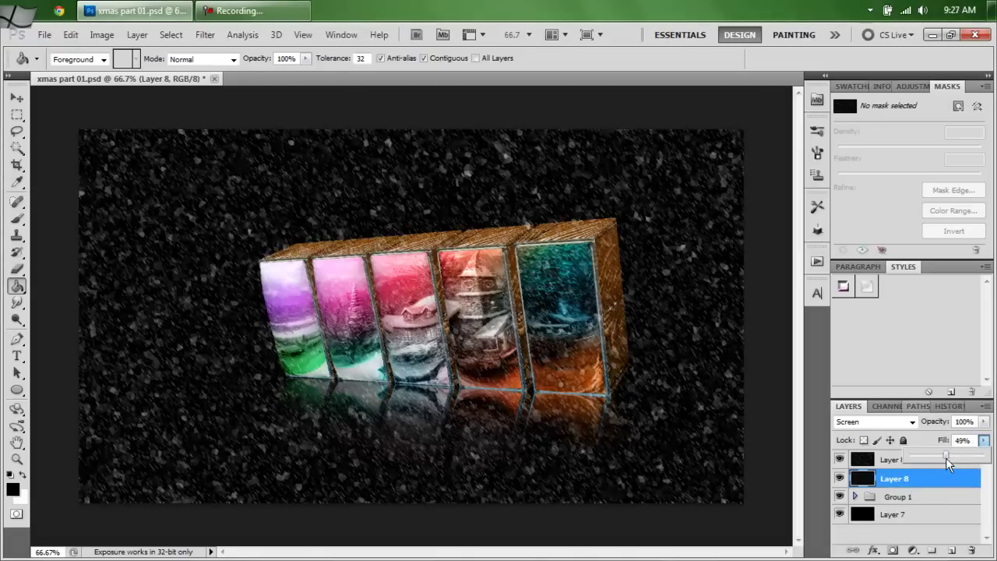
pyautogui.click(947, 457)
pyautogui.click(984, 441)
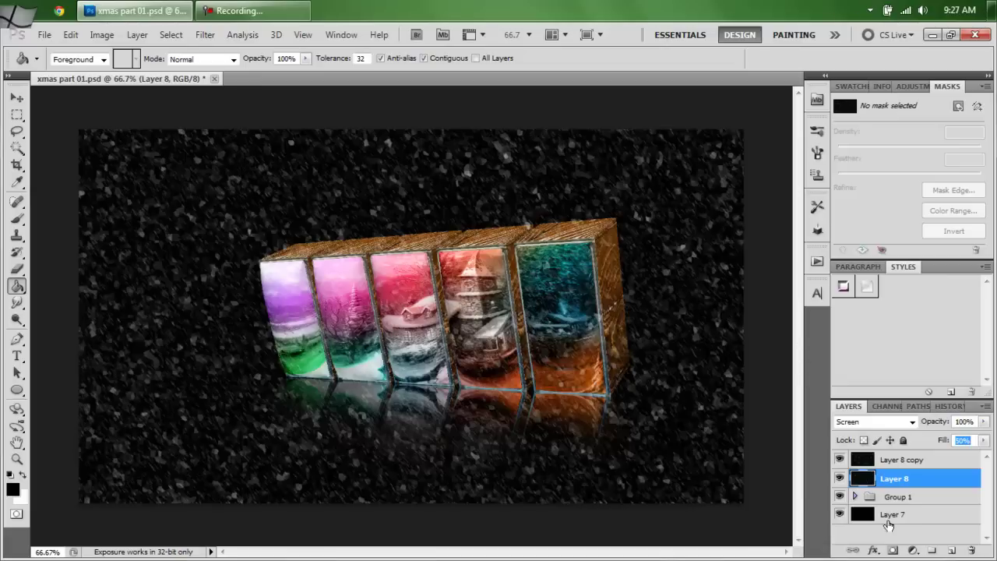
# - Add a new empty layer directly above Group 1, beneath the two snow layers
pyautogui.click(938, 500)
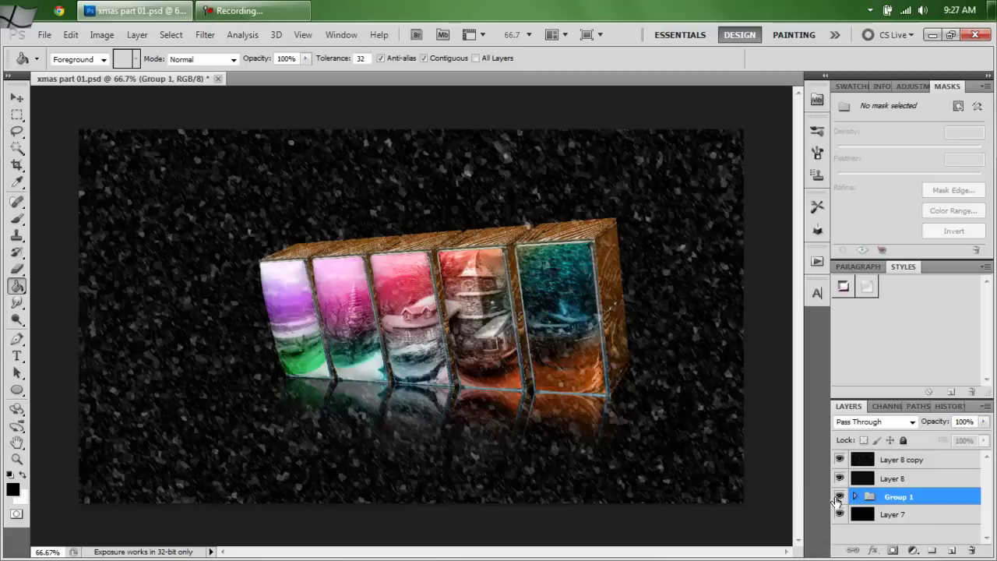
pyautogui.click(840, 498)
pyautogui.click(840, 498)
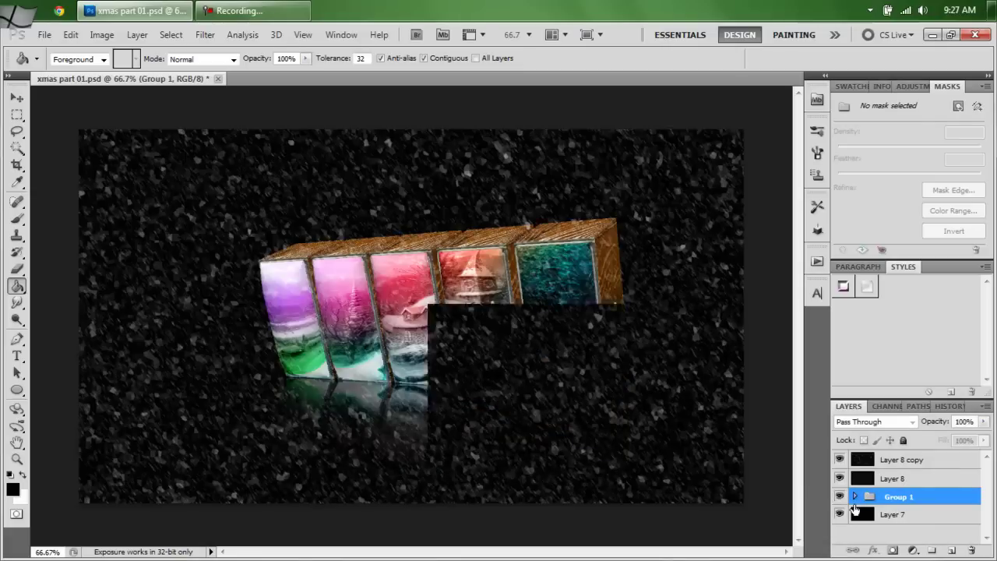
pyautogui.click(951, 551)
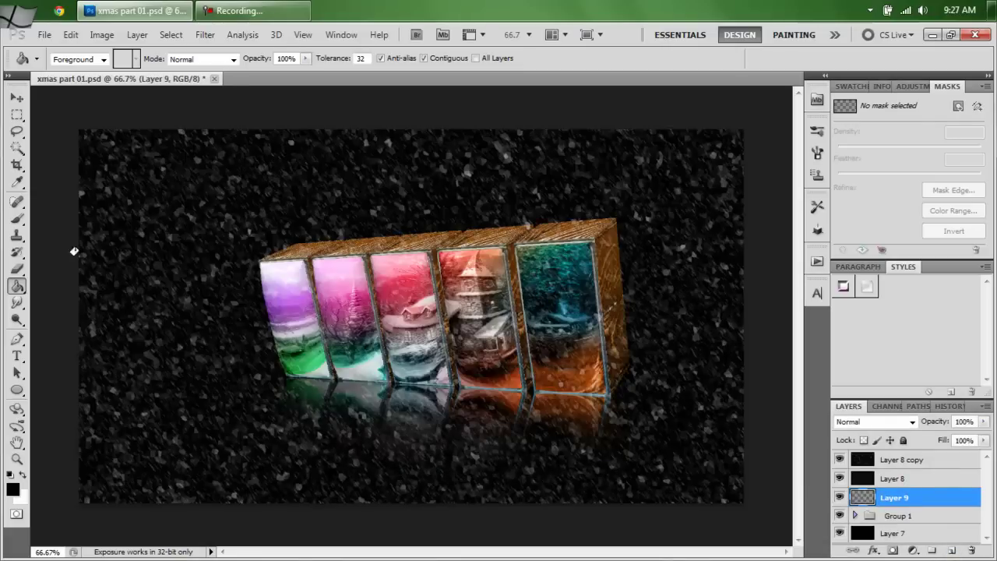
# - Switch to the Brush tool and choose the hard round 9 px tip
pyautogui.click(16, 218)
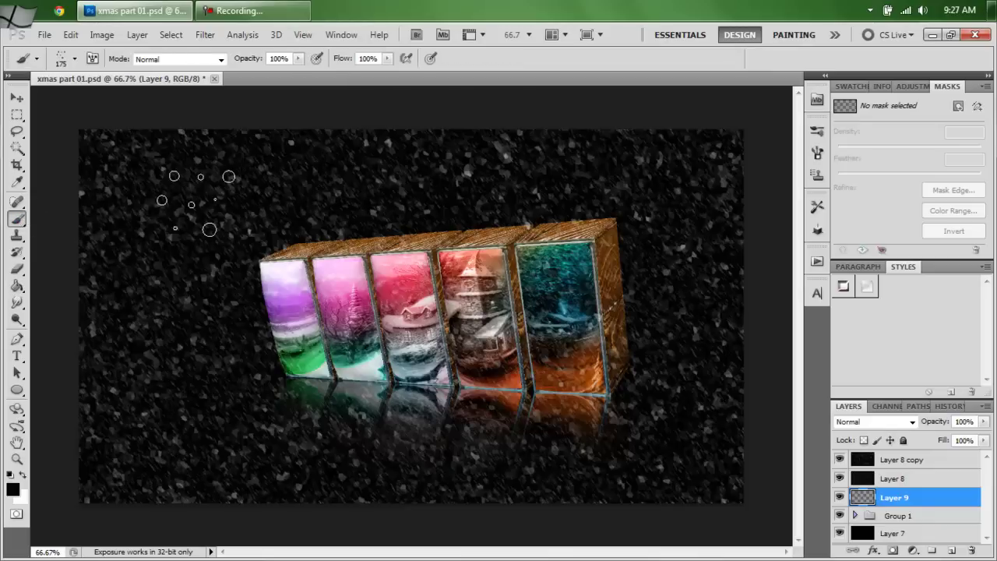
pyautogui.rightClick(204, 198)
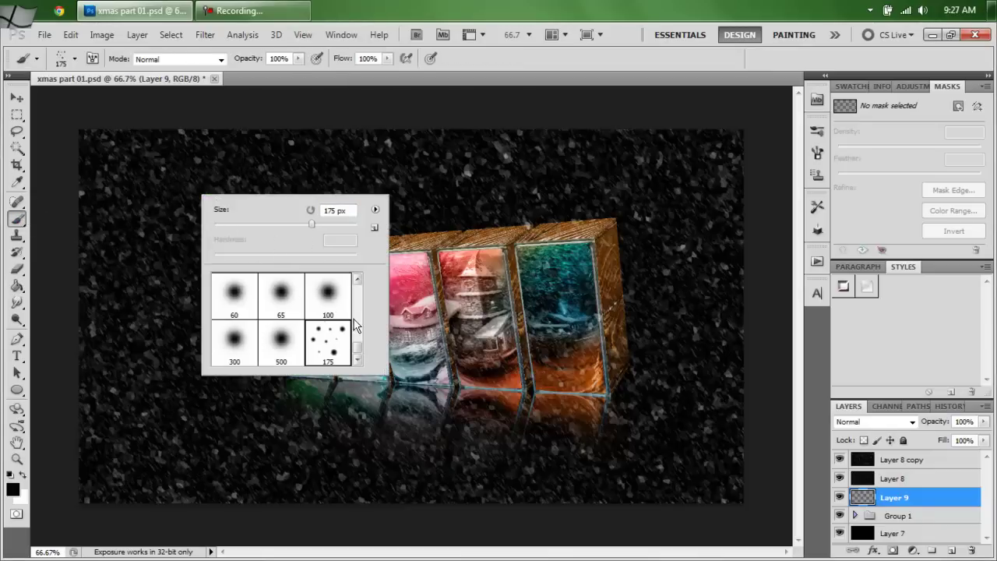
pyautogui.click(357, 278)
pyautogui.click(358, 278)
pyautogui.click(357, 279)
pyautogui.click(358, 279)
pyautogui.click(358, 279)
pyautogui.click(358, 279)
pyautogui.click(357, 279)
pyautogui.click(357, 279)
pyautogui.click(358, 279)
pyautogui.click(290, 304)
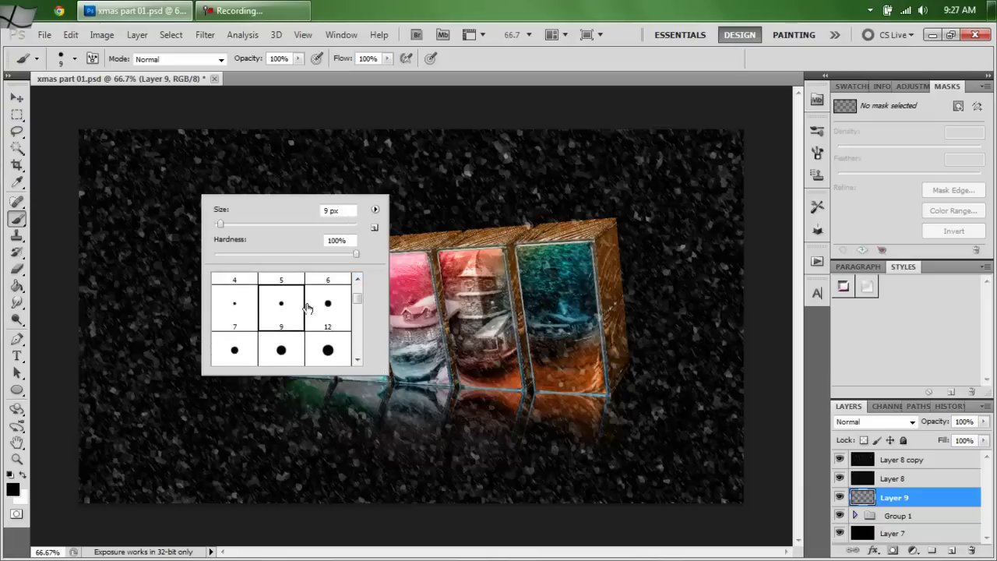
# - Enable Shape Dynamics for the 9 px brush, with size jitter at 100% and its control off
pyautogui.click(817, 156)
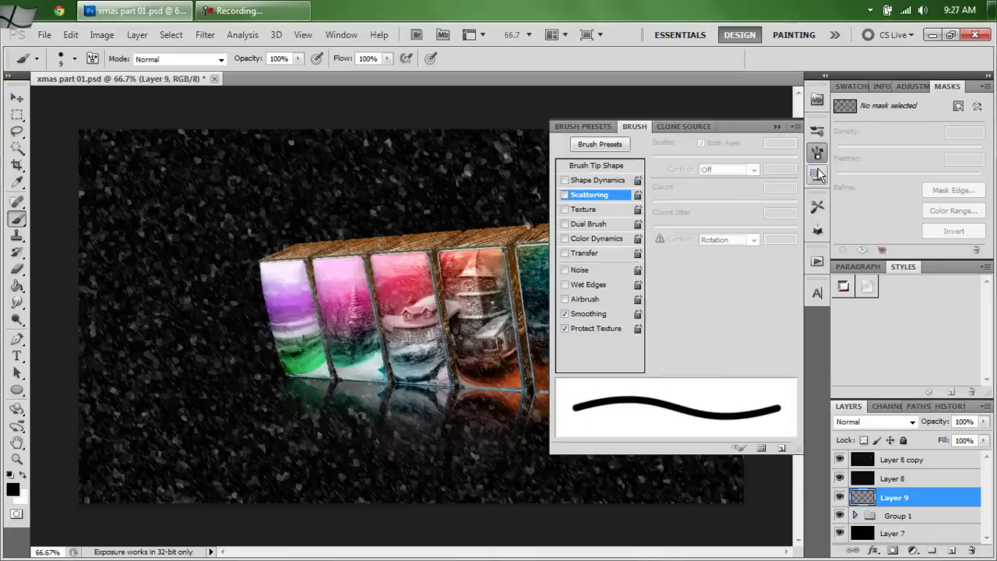
pyautogui.click(565, 180)
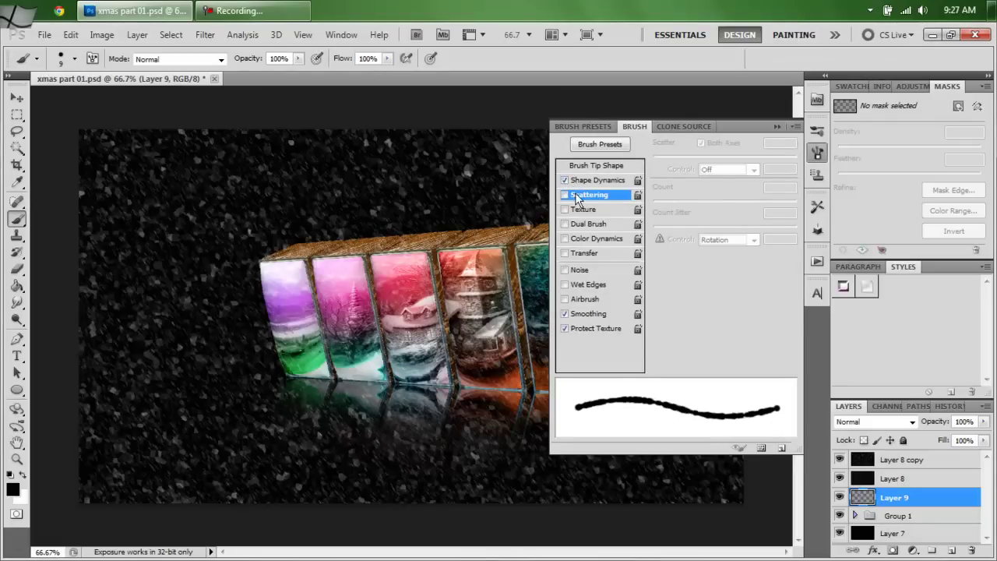
pyautogui.click(614, 180)
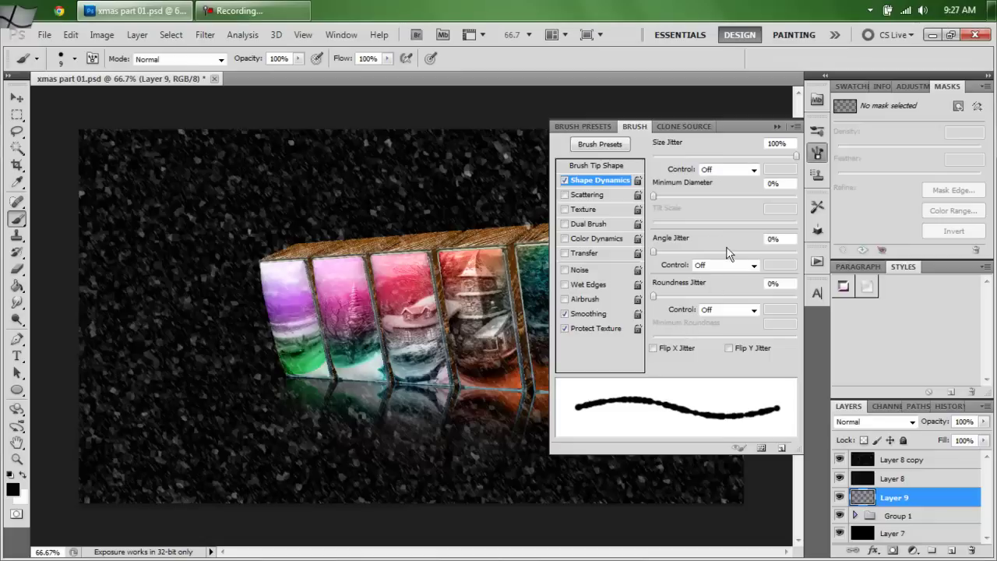
pyautogui.click(777, 126)
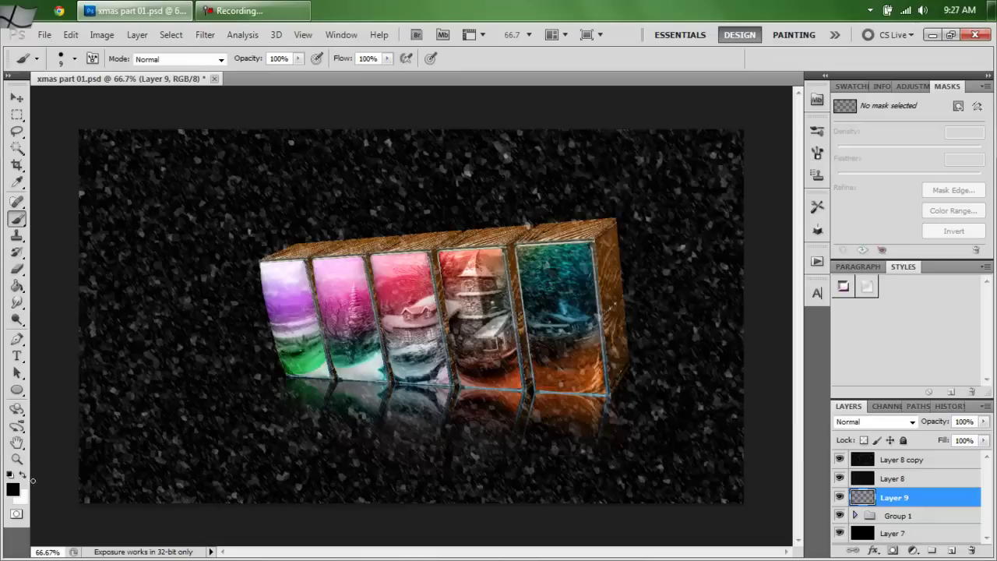
# - Paint white snow on Layer 9 along the upper edges of the five picture blocks, with small drips down their sides
pyautogui.click(24, 475)
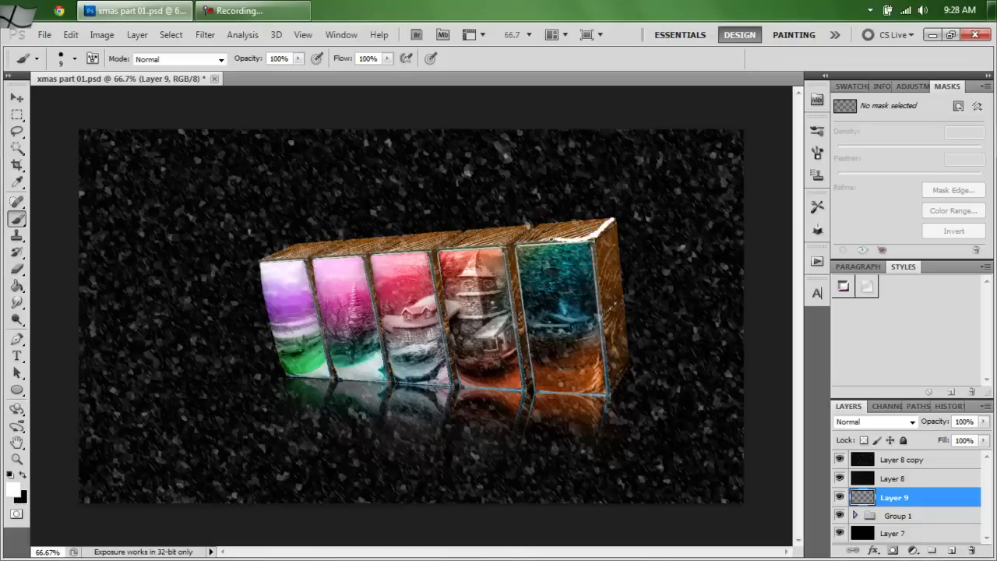
pyautogui.moveTo(521, 246)
pyautogui.mouseDown()
pyautogui.moveTo(544, 224)
pyautogui.moveTo(546, 237)
pyautogui.moveTo(558, 236)
pyautogui.mouseUp()
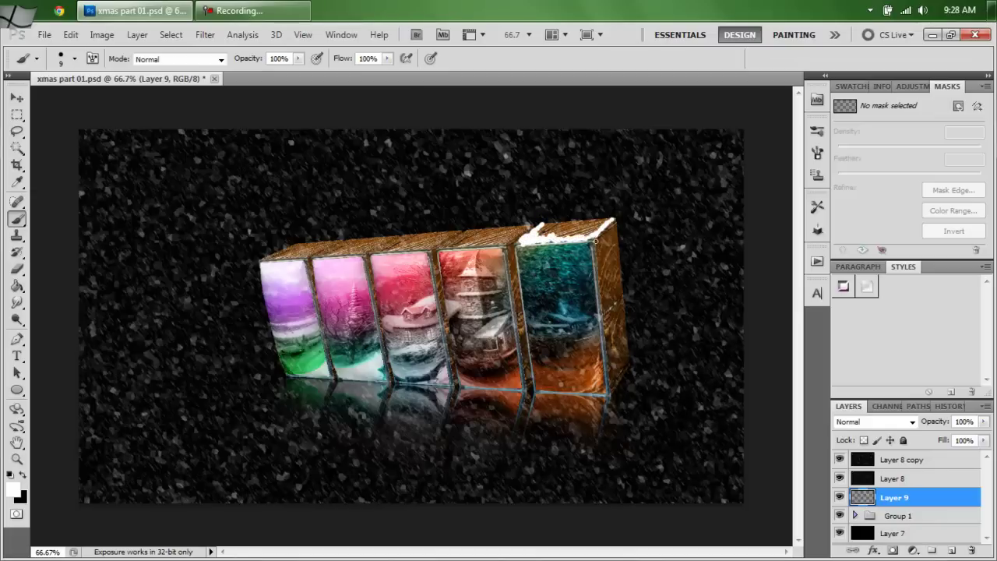
pyautogui.moveTo(600, 276); pyautogui.dragTo(607, 316)
pyautogui.moveTo(446, 250)
pyautogui.mouseDown()
pyautogui.moveTo(460, 237)
pyautogui.moveTo(441, 251)
pyautogui.moveTo(459, 243)
pyautogui.moveTo(507, 253)
pyautogui.mouseUp()
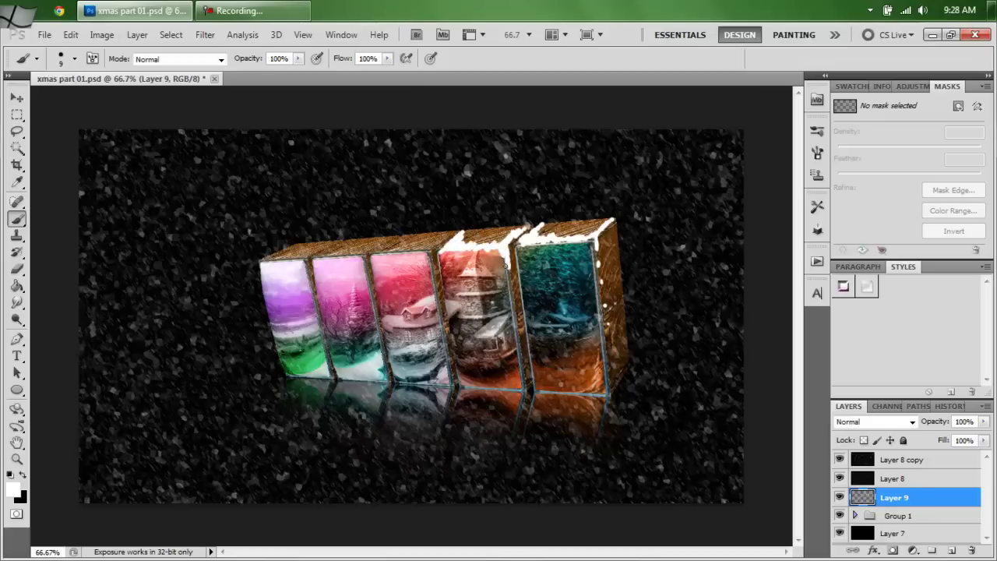
pyautogui.moveTo(512, 306); pyautogui.dragTo(519, 334)
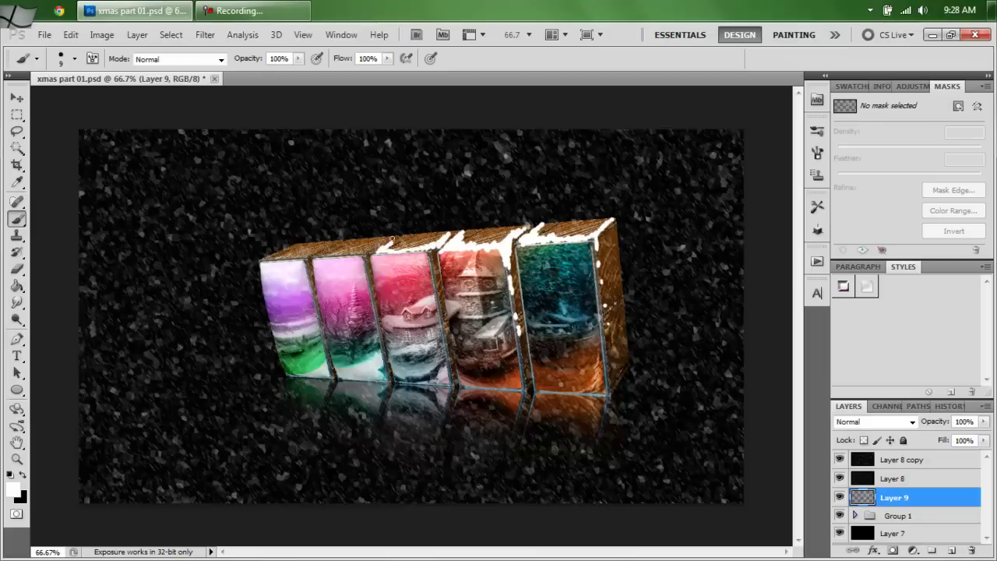
pyautogui.click(380, 254)
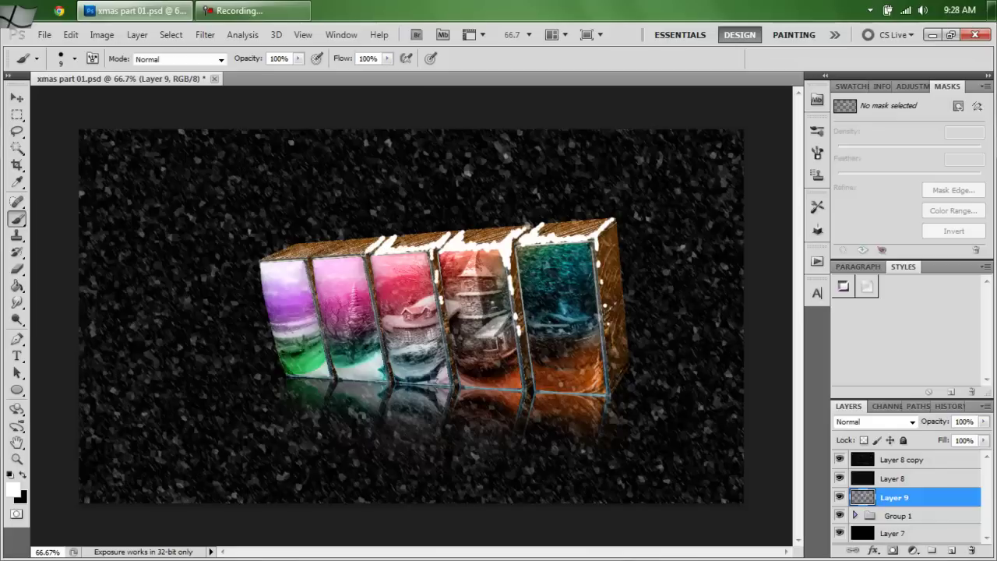
pyautogui.click(328, 252)
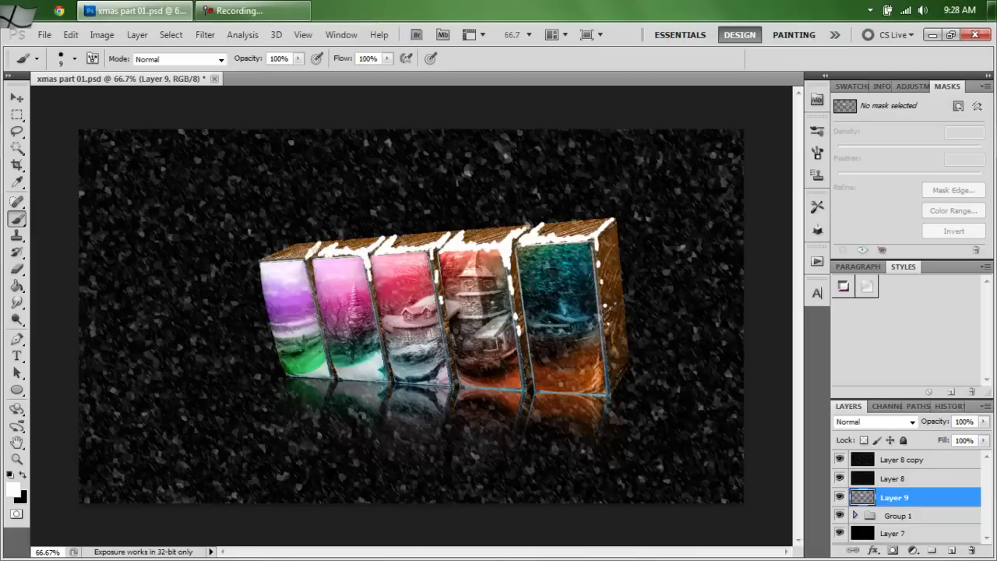
pyautogui.moveTo(305, 255); pyautogui.dragTo(299, 256)
# - Paint a thick white snow bank along the base of all five blocks, from the wooden side's corner to the purple block
pyautogui.moveTo(628, 372)
pyautogui.mouseDown()
pyautogui.moveTo(617, 395)
pyautogui.moveTo(610, 391)
pyautogui.moveTo(617, 402)
pyautogui.moveTo(610, 392)
pyautogui.moveTo(589, 401)
pyautogui.moveTo(605, 403)
pyautogui.moveTo(541, 398)
pyautogui.mouseUp()
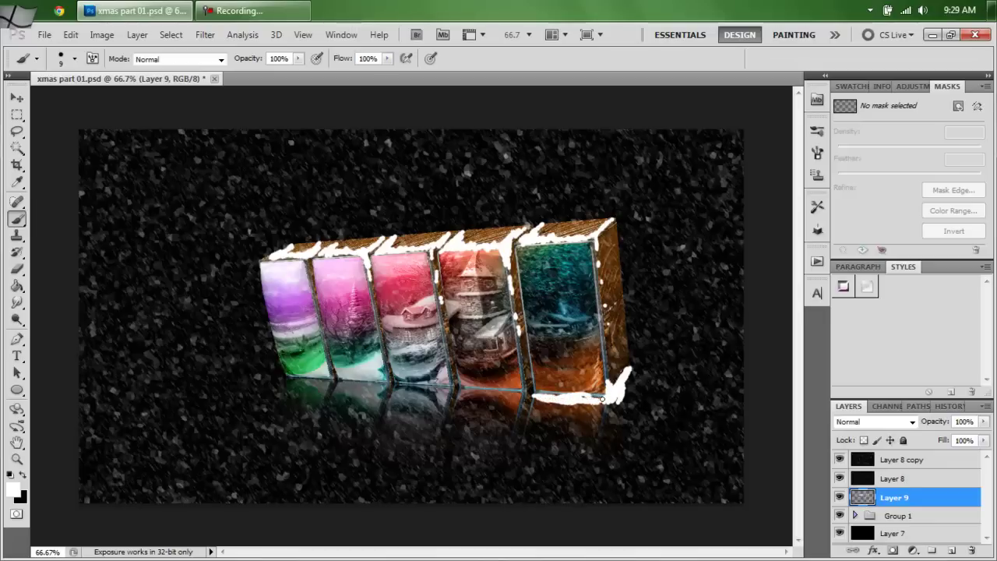
pyautogui.moveTo(596, 407); pyautogui.dragTo(491, 391)
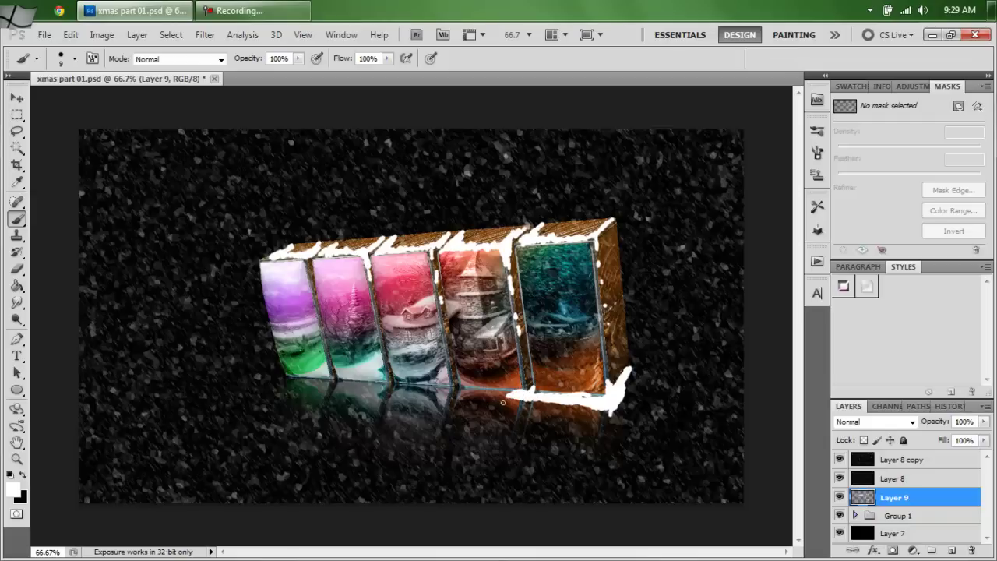
pyautogui.moveTo(492, 396)
pyautogui.mouseDown()
pyautogui.moveTo(456, 389)
pyautogui.moveTo(479, 392)
pyautogui.mouseUp()
pyautogui.moveTo(429, 387); pyautogui.dragTo(413, 388)
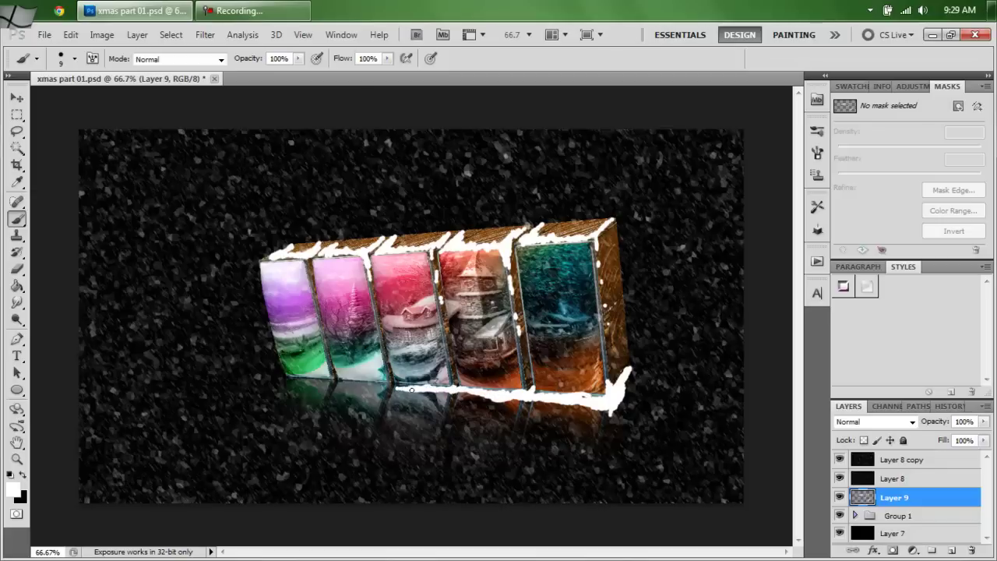
pyautogui.moveTo(388, 386); pyautogui.dragTo(349, 382)
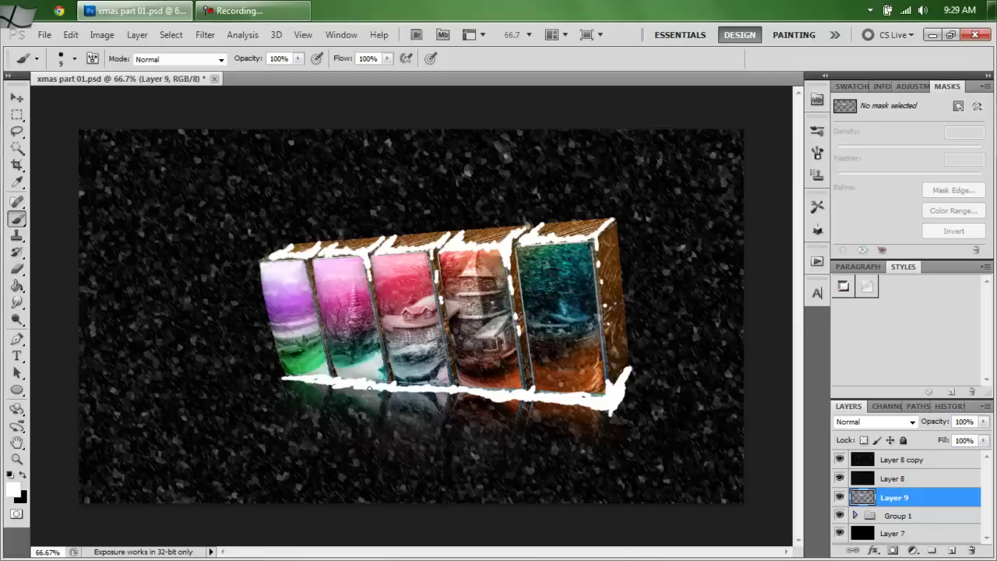
pyautogui.moveTo(433, 394); pyautogui.dragTo(606, 405)
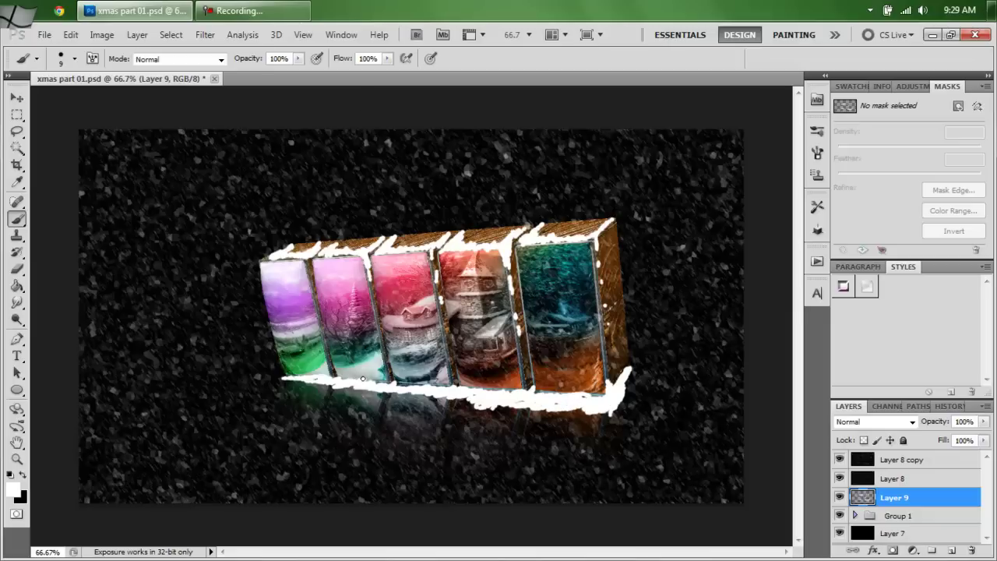
# - Soften the painted snow with a Gaussian Blur of 3.9 pixels radius
pyautogui.click(206, 36)
pyautogui.moveTo(220, 196)
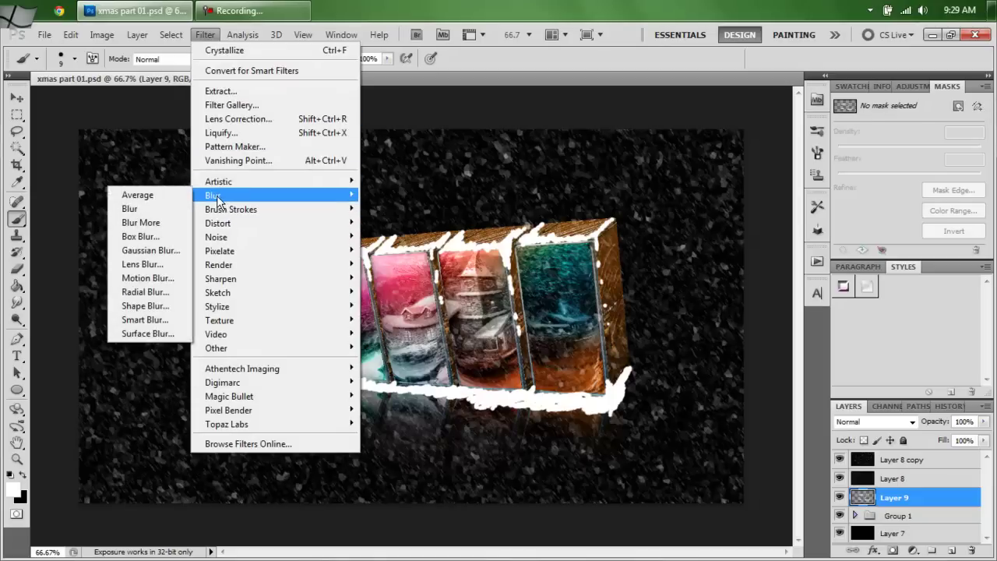
pyautogui.click(150, 250)
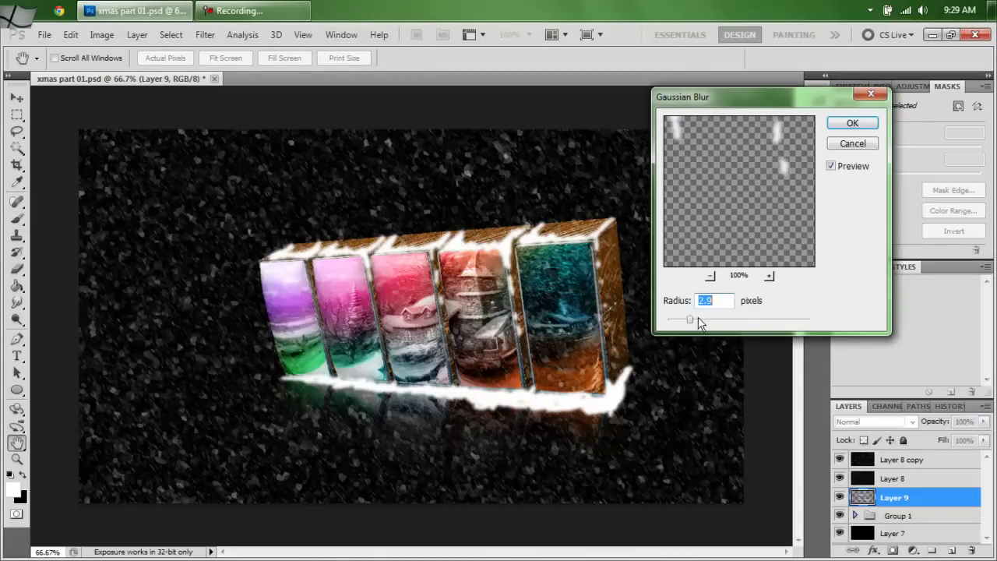
pyautogui.moveTo(690, 320); pyautogui.dragTo(705, 322)
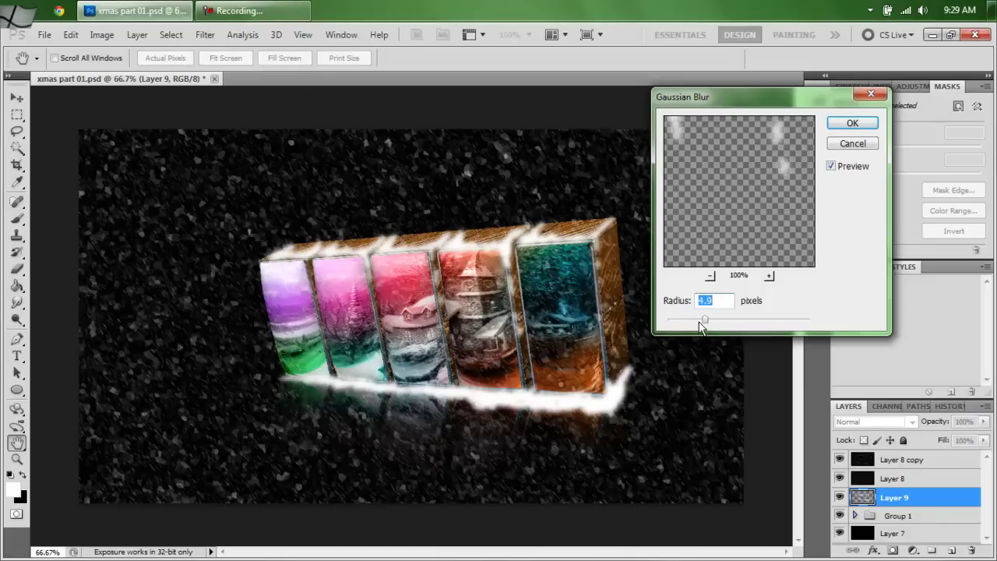
pyautogui.moveTo(699, 321); pyautogui.dragTo(694, 321)
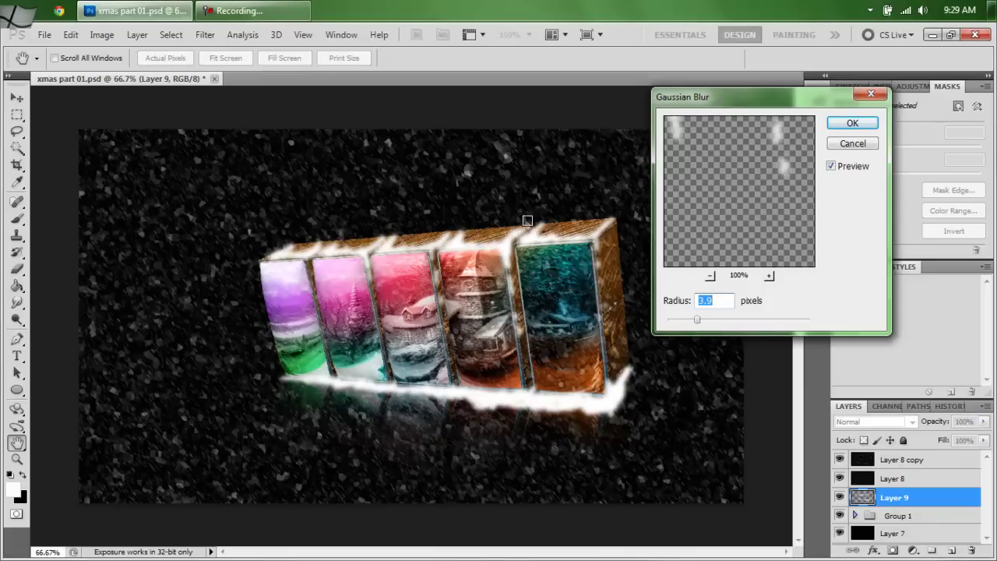
pyautogui.click(852, 123)
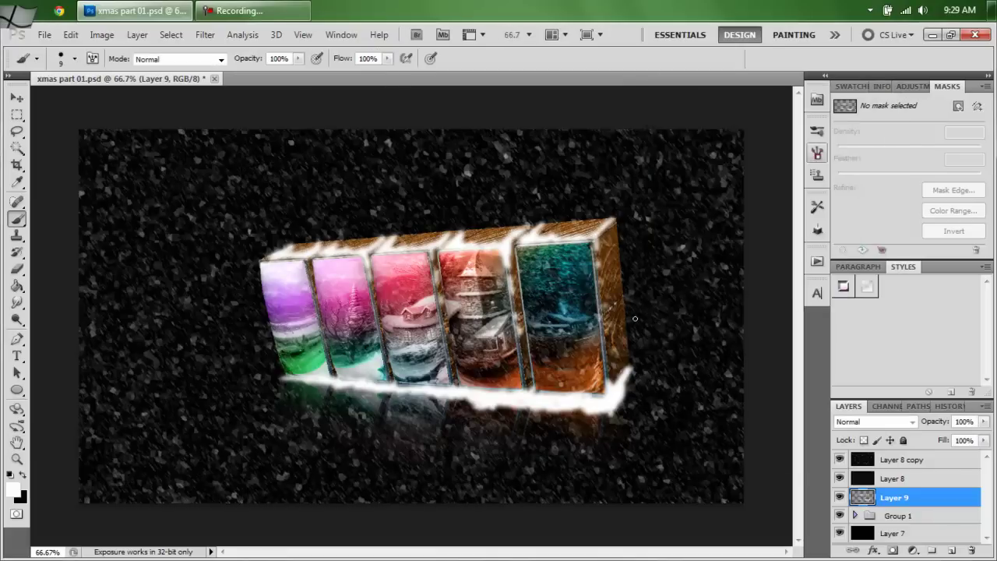
# - Smudge the snow upward at the base corner of the wooden side with a soft 25 px Smudge tool at 23% strength
pyautogui.click(18, 303)
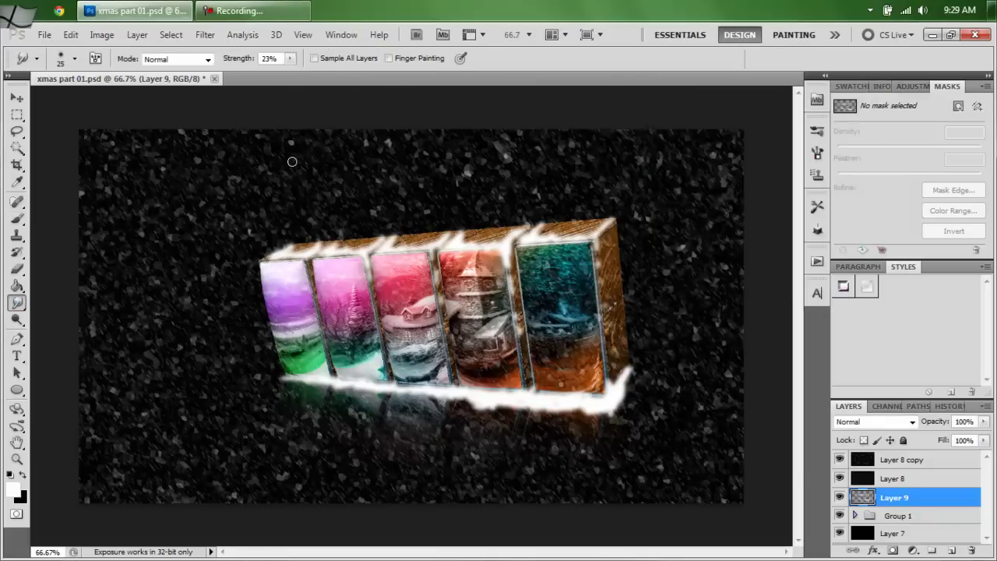
pyautogui.rightClick(181, 276)
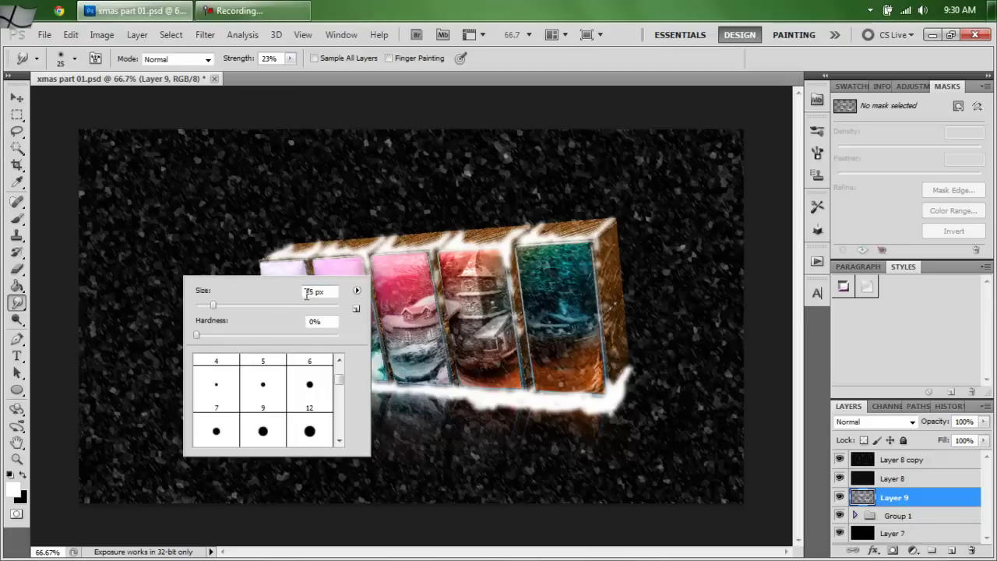
pyautogui.click(561, 86)
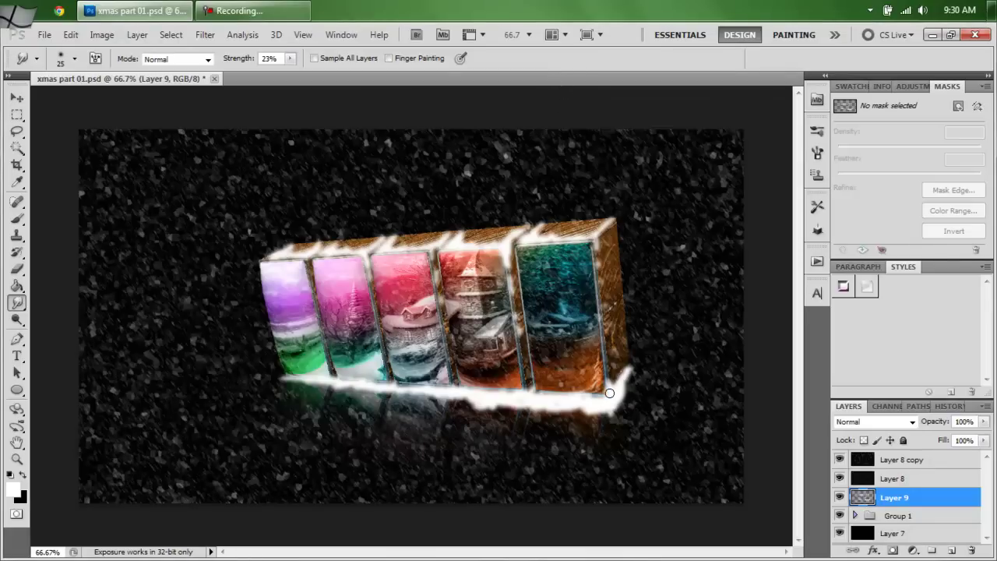
pyautogui.moveTo(608, 391); pyautogui.dragTo(608, 374)
pyautogui.moveTo(612, 386); pyautogui.dragTo(628, 367)
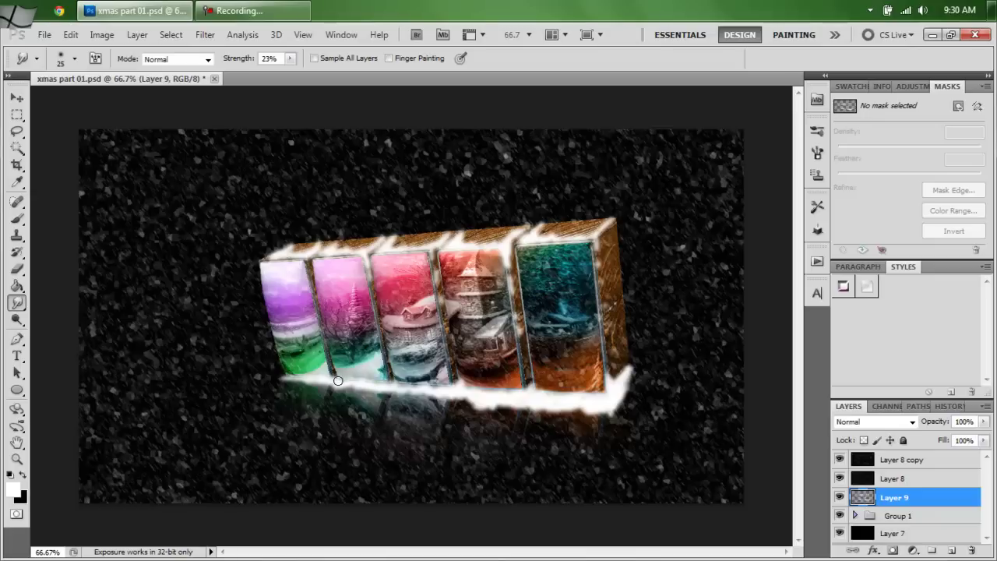
# - Trim the lower edge of the snow bank beneath the two rightmost blocks with a soft 31 px eraser
pyautogui.click(16, 268)
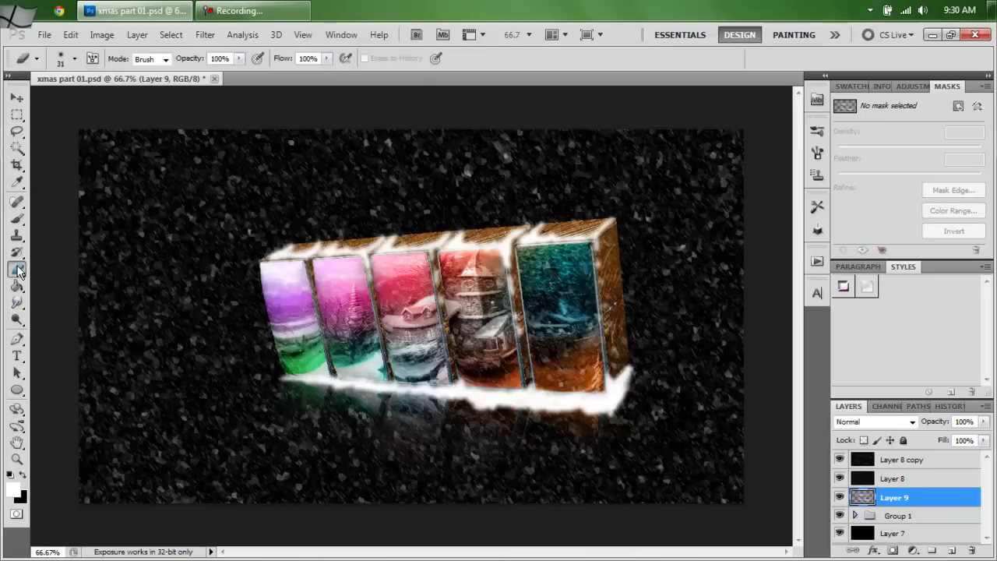
pyautogui.rightClick(175, 206)
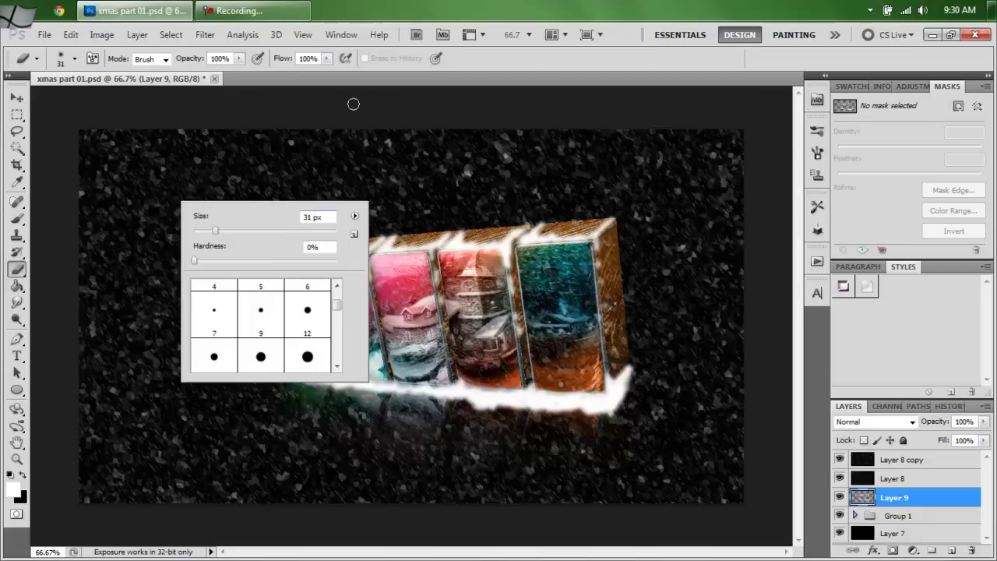
pyautogui.click(361, 76)
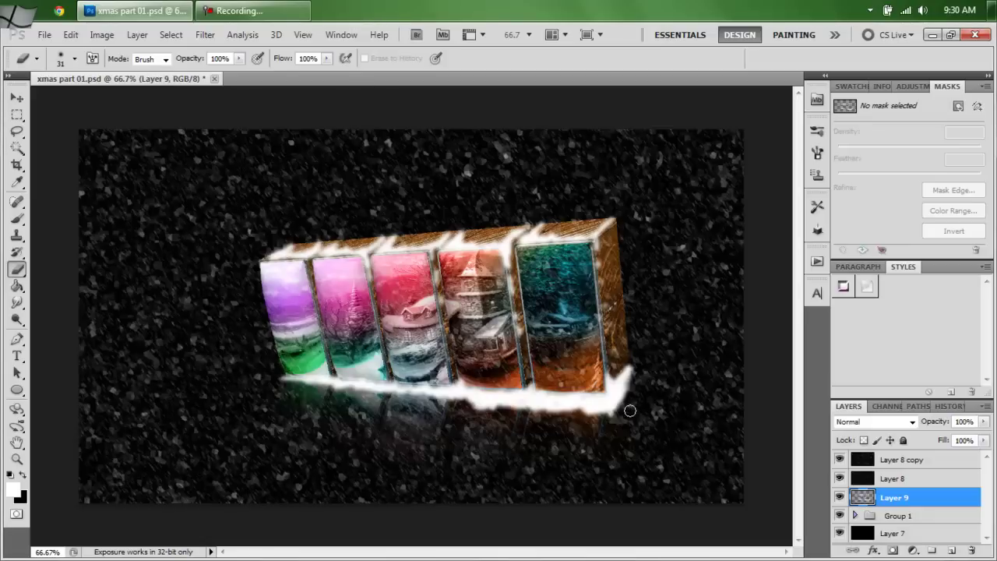
pyautogui.moveTo(610, 416)
pyautogui.mouseDown()
pyautogui.moveTo(628, 401)
pyautogui.moveTo(597, 421)
pyautogui.moveTo(524, 415)
pyautogui.mouseUp()
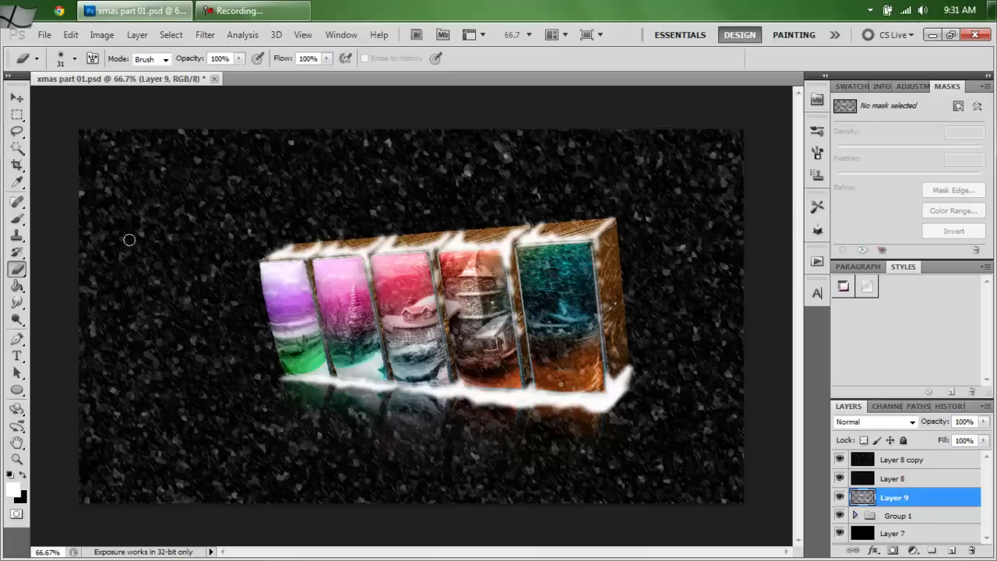
# - Duplicate Layer 9 and flip the copy vertically
pyautogui.moveTo(961, 506); pyautogui.dragTo(952, 550)
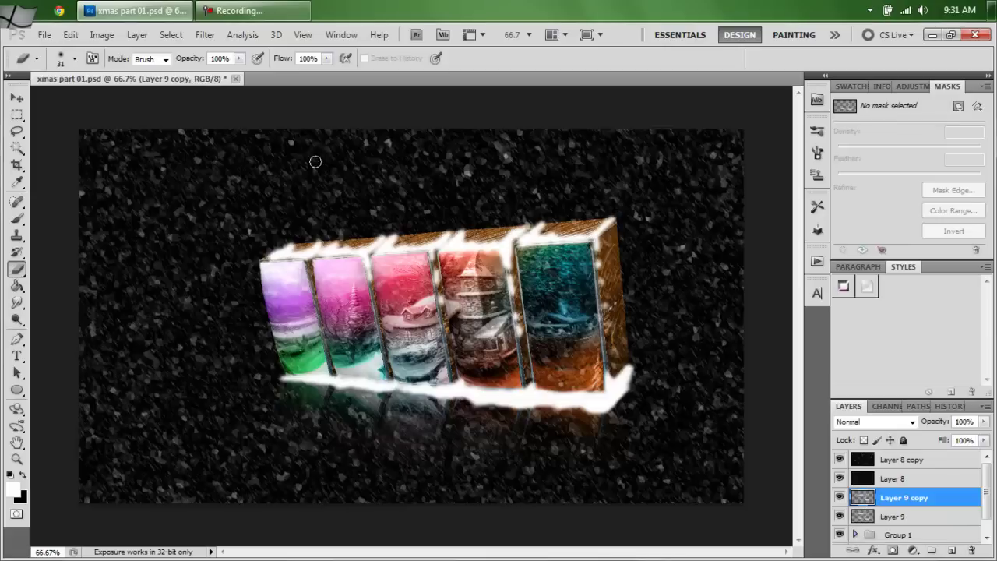
pyautogui.click(70, 34)
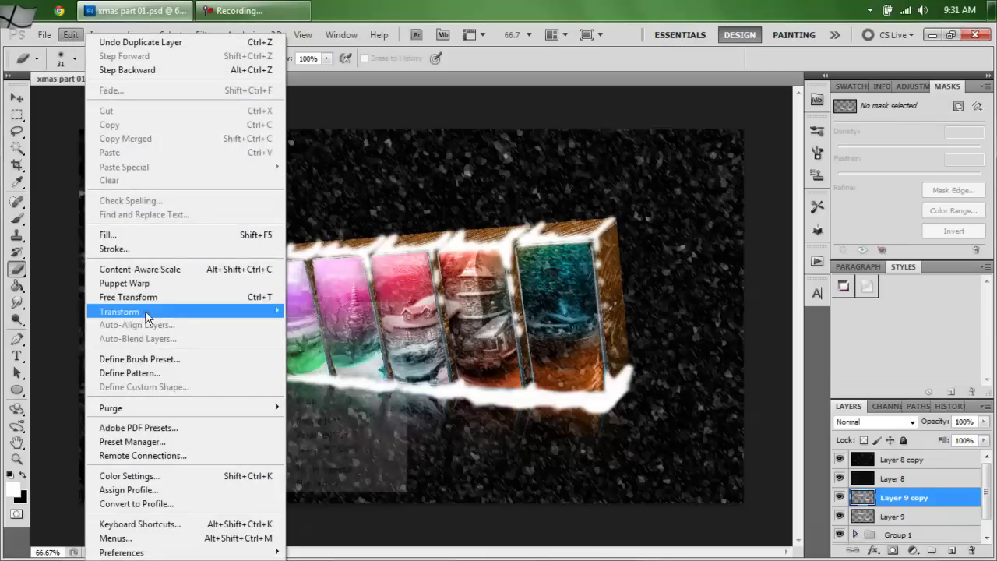
pyautogui.moveTo(141, 309)
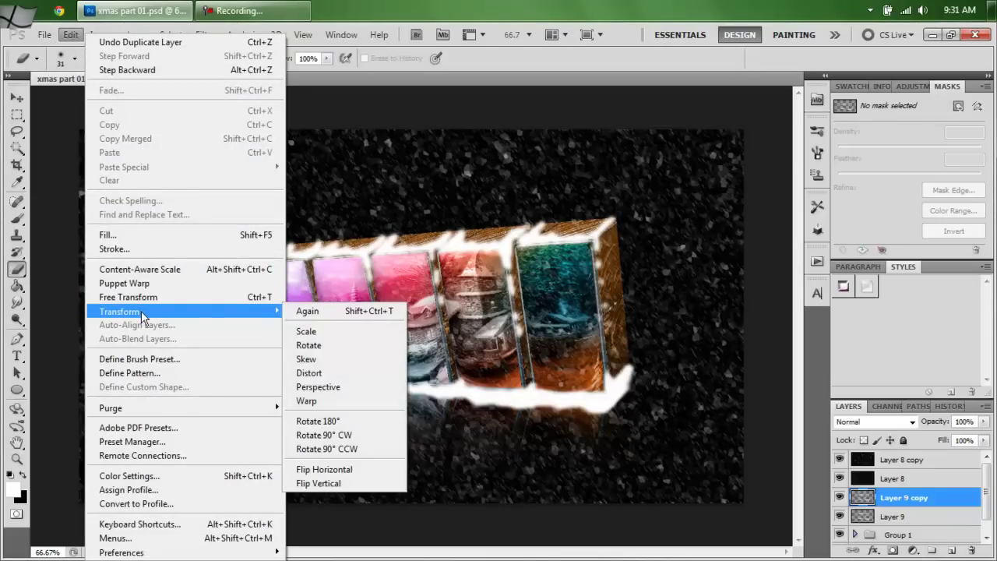
pyautogui.click(340, 333)
pyautogui.moveTo(282, 310)
pyautogui.click(330, 483)
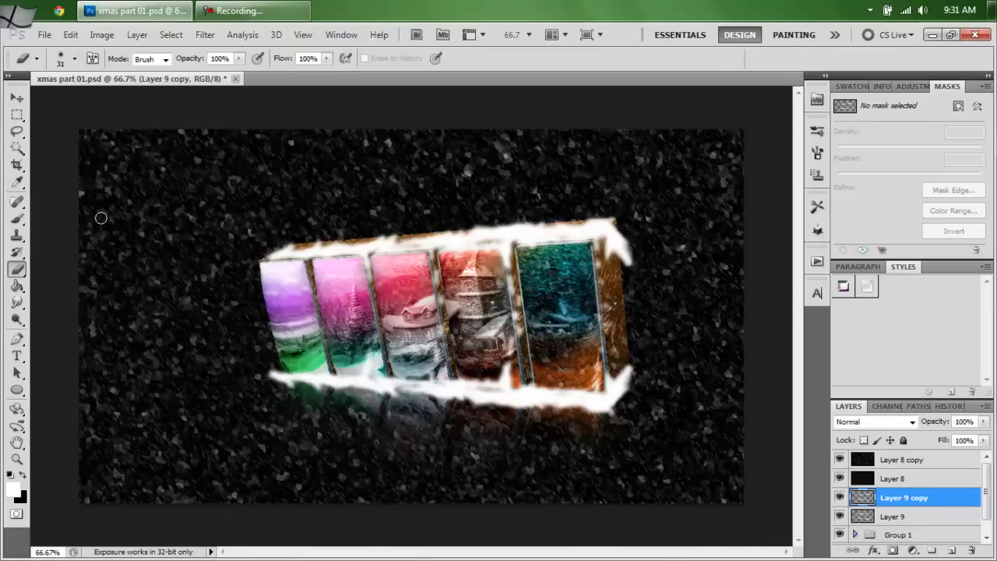
# - Move the flipped snow below the blocks and rotate it 11.31° so it follows the base as a reflection
pyautogui.click(71, 35)
pyautogui.moveTo(116, 315)
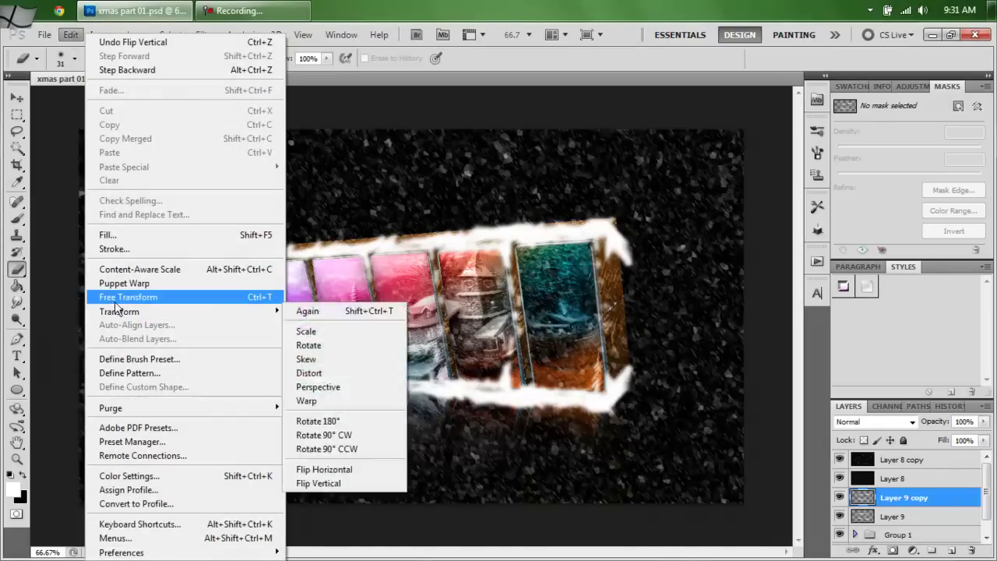
pyautogui.click(117, 296)
pyautogui.moveTo(555, 394); pyautogui.dragTo(571, 513)
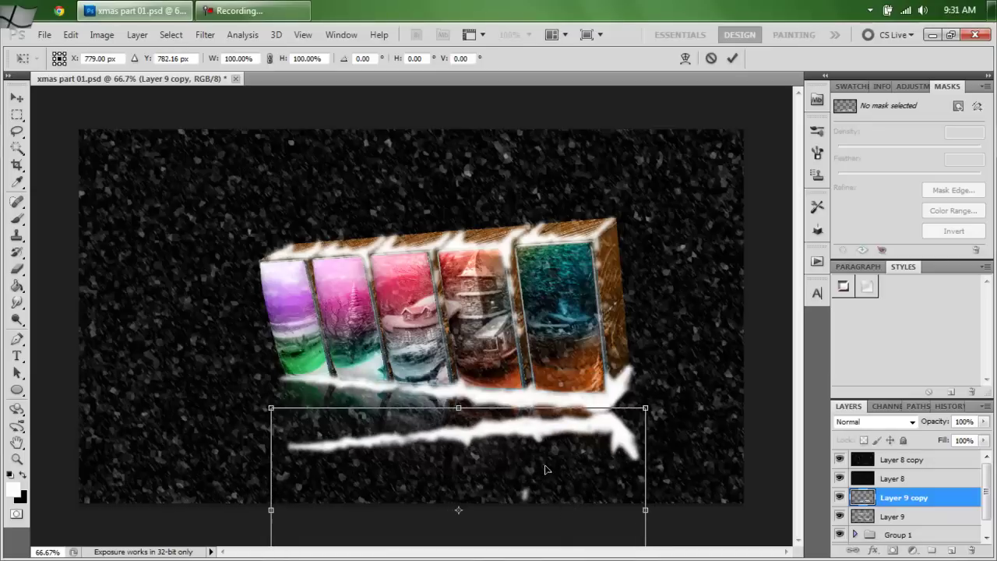
pyautogui.moveTo(355, 349); pyautogui.dragTo(396, 331)
pyautogui.moveTo(478, 470); pyautogui.dragTo(471, 437)
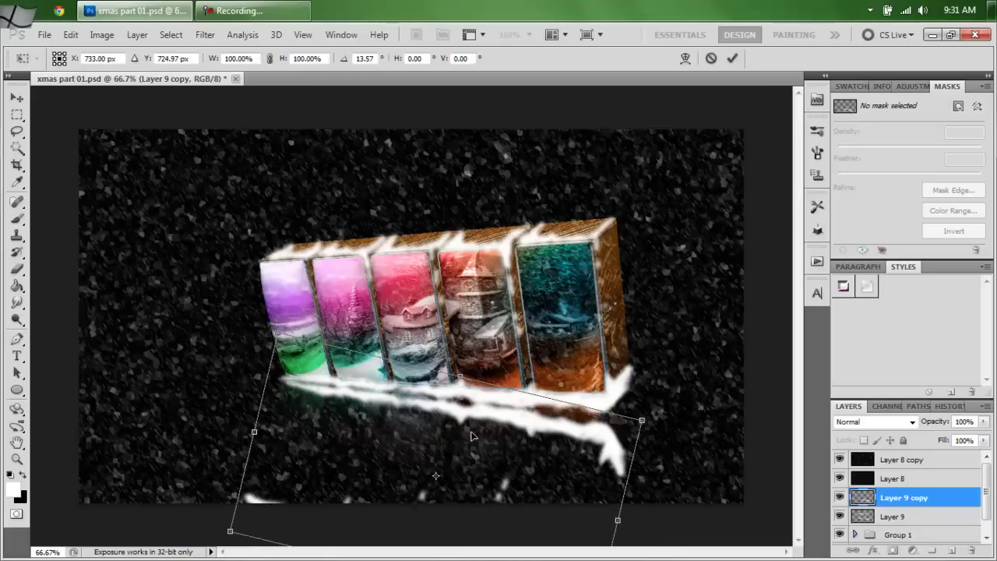
pyautogui.moveTo(683, 399); pyautogui.dragTo(682, 388)
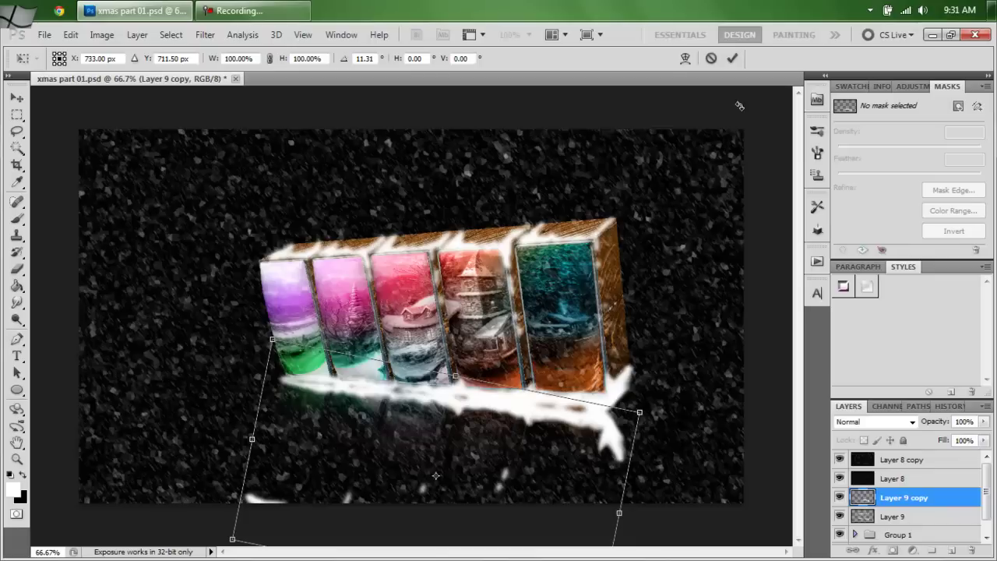
pyautogui.click(733, 58)
pyautogui.press('e')
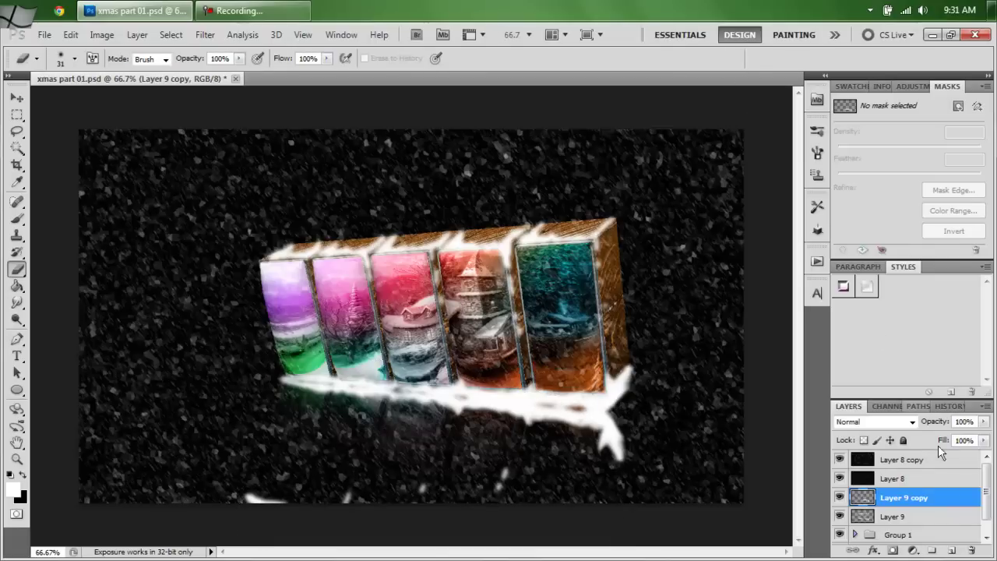
# - Add a layer mask to Layer 9 copy and fade the reflected snow with a black-to-white linear gradient from below the canvas up to the base
pyautogui.click(892, 551)
pyautogui.press('x')
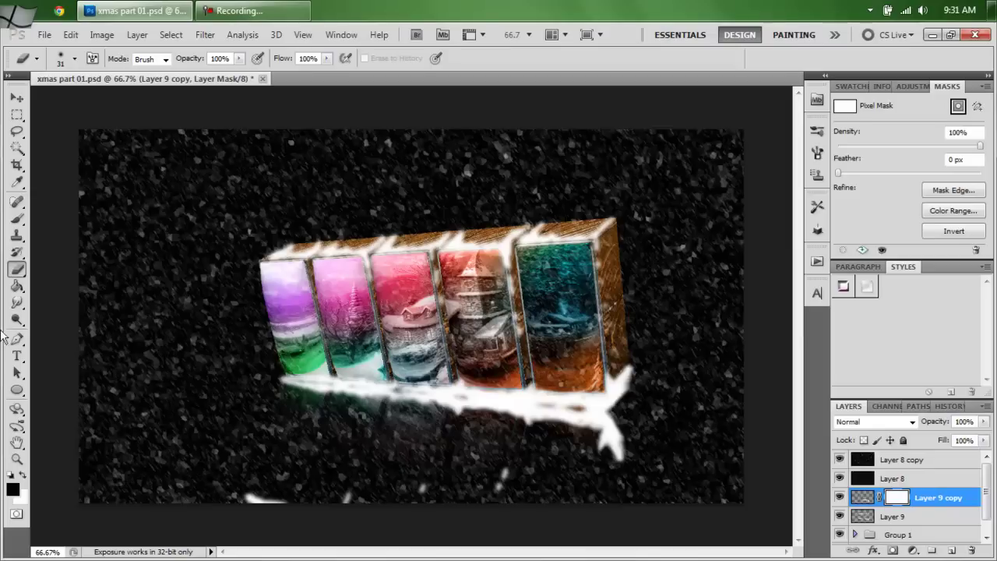
pyautogui.click(16, 286)
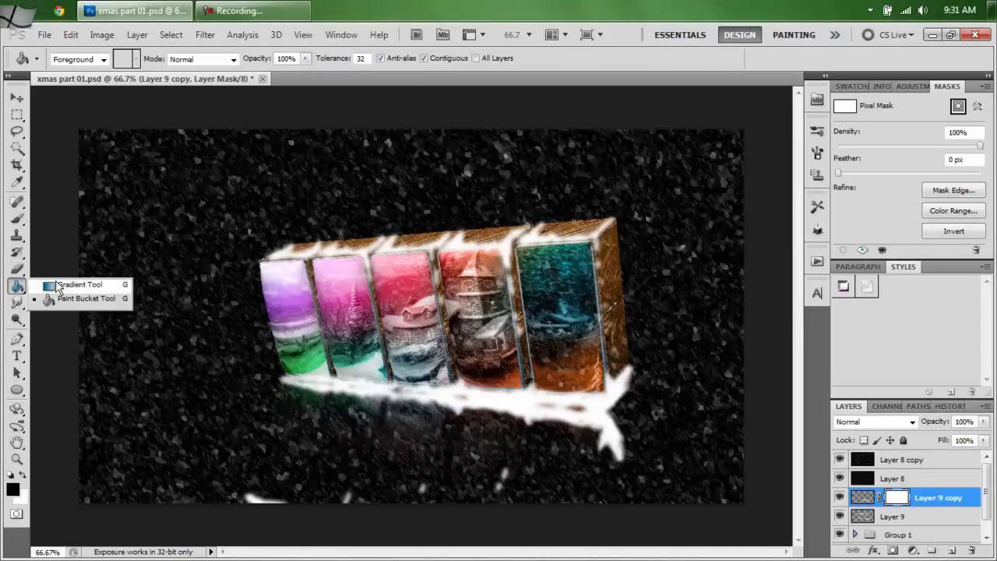
pyautogui.click(78, 284)
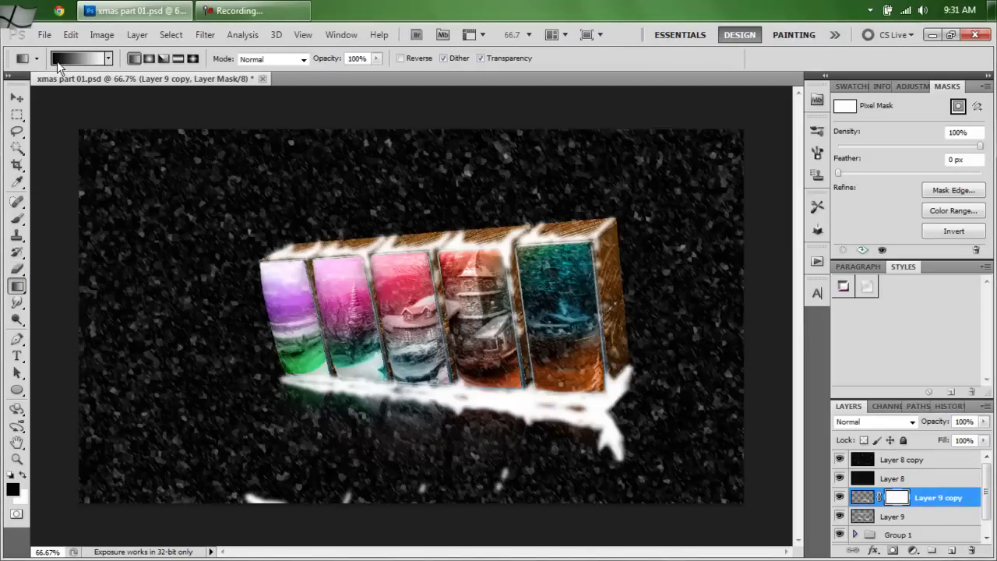
pyautogui.moveTo(389, 530); pyautogui.dragTo(459, 382)
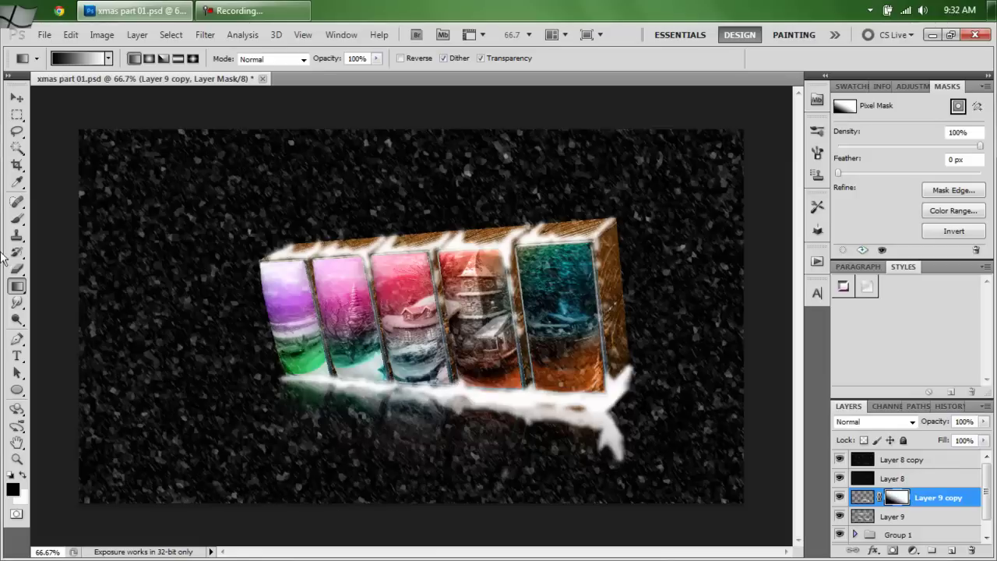
# - Paint black on the mask with a 131 px brush at 0% hardness and 22% opacity to fade the reflected snow under the right-hand blocks
pyautogui.click(17, 219)
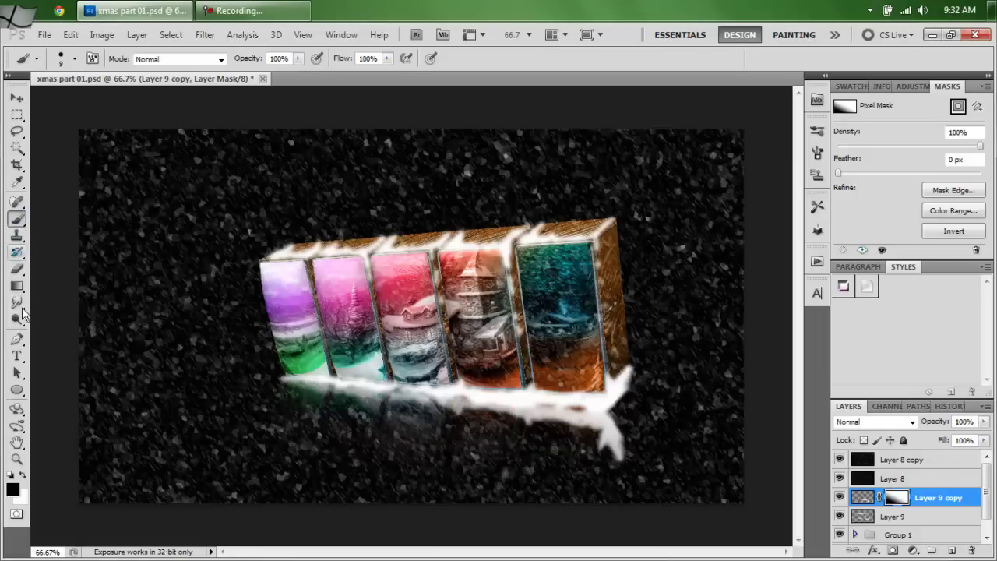
pyautogui.rightClick(147, 225)
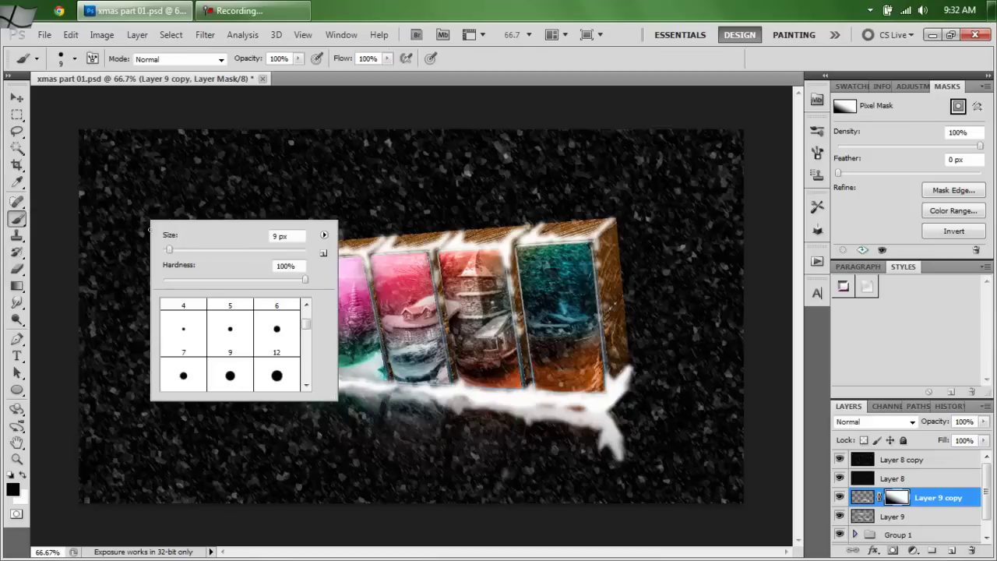
pyautogui.click(246, 249)
pyautogui.moveTo(172, 287); pyautogui.dragTo(162, 287)
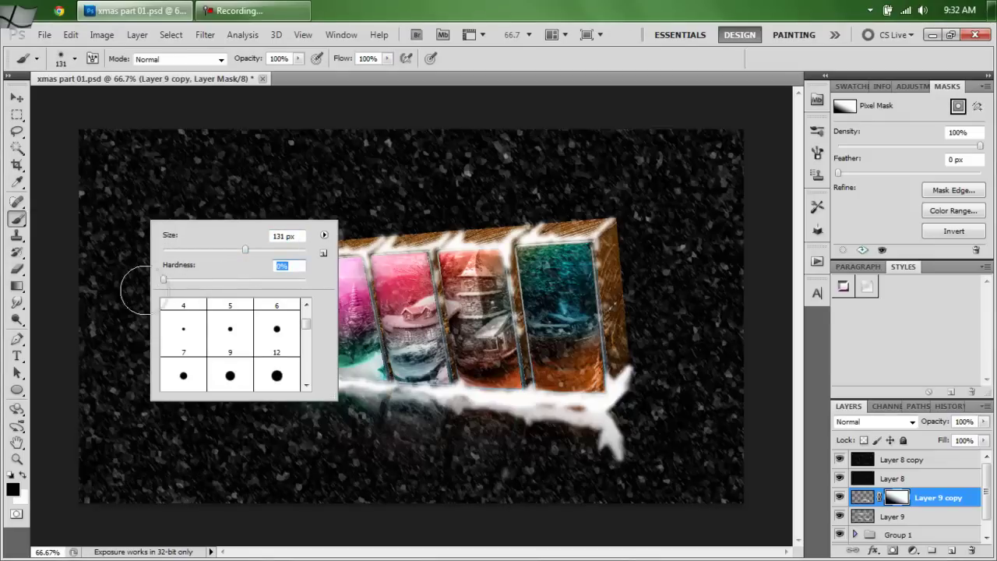
pyautogui.click(306, 87)
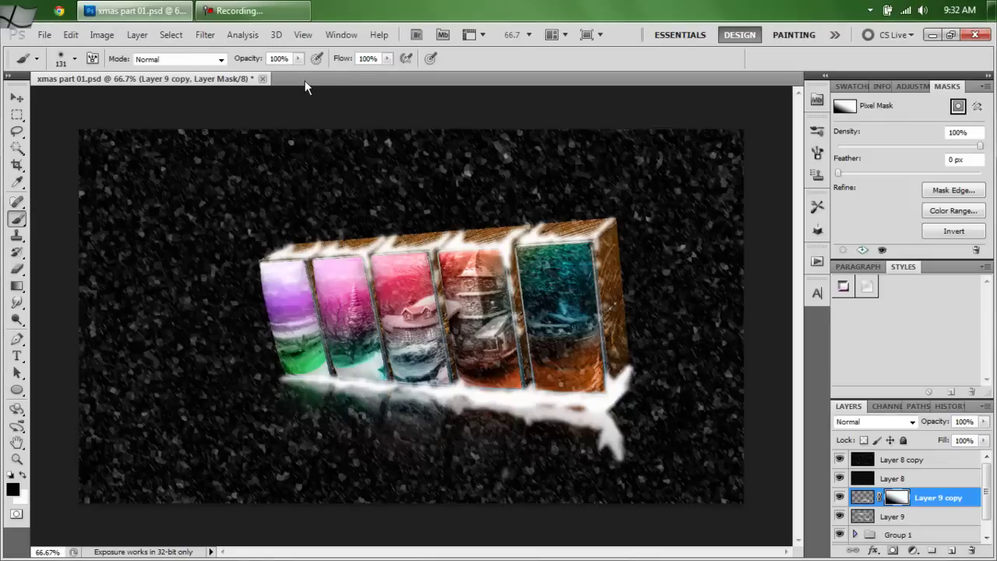
pyautogui.click(298, 59)
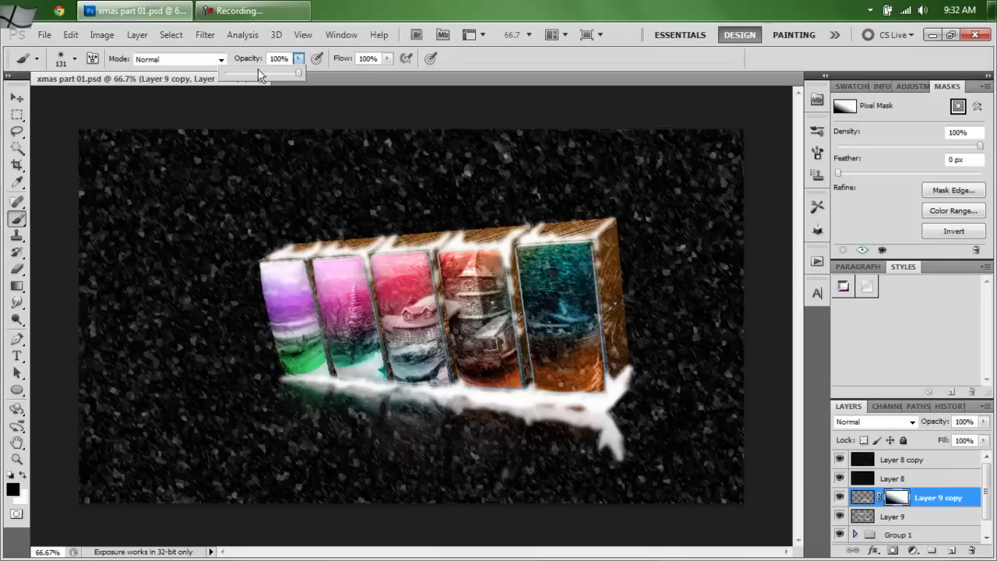
pyautogui.click(664, 402)
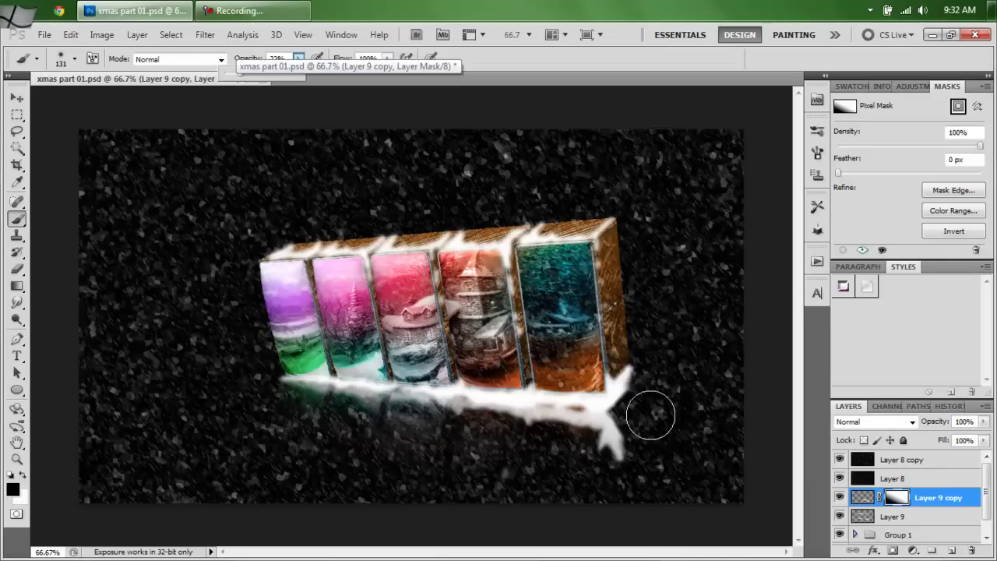
pyautogui.moveTo(629, 454)
pyautogui.mouseDown()
pyautogui.moveTo(627, 409)
pyautogui.moveTo(614, 406)
pyautogui.moveTo(571, 431)
pyautogui.moveTo(526, 437)
pyautogui.moveTo(520, 425)
pyautogui.moveTo(452, 411)
pyautogui.moveTo(333, 420)
pyautogui.moveTo(437, 428)
pyautogui.mouseUp()
pyautogui.moveTo(638, 454)
pyautogui.mouseDown()
pyautogui.moveTo(593, 464)
pyautogui.moveTo(538, 431)
pyautogui.moveTo(504, 434)
pyautogui.mouseUp()
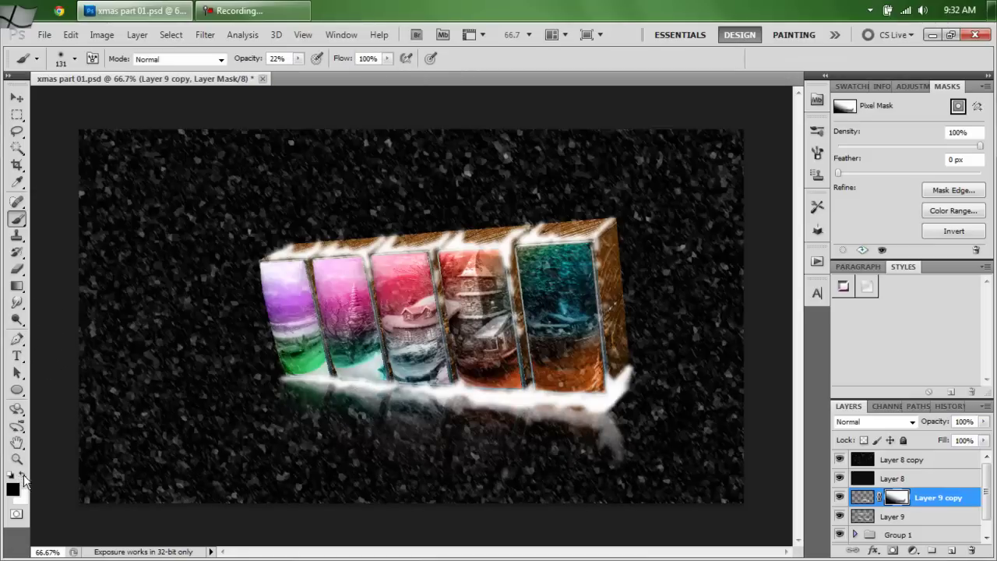
# - Paint white on the mask at 11% brush opacity to partly restore the reflected snow beneath the blocks
pyautogui.click(299, 59)
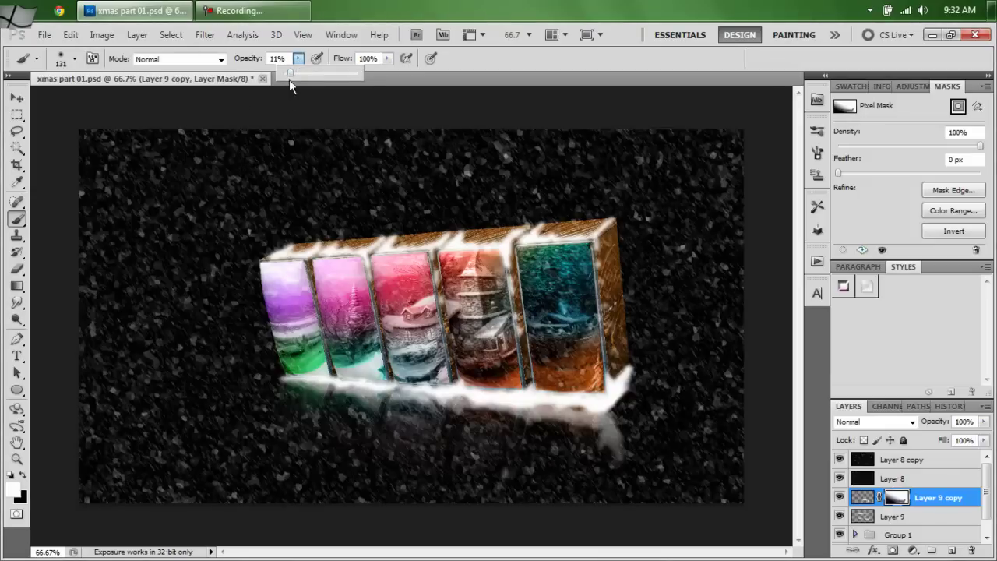
pyautogui.click(633, 401)
pyautogui.moveTo(625, 406); pyautogui.dragTo(573, 409)
pyautogui.moveTo(644, 404)
pyautogui.mouseDown()
pyautogui.moveTo(618, 416)
pyautogui.moveTo(612, 405)
pyautogui.moveTo(634, 411)
pyautogui.moveTo(618, 419)
pyautogui.moveTo(614, 406)
pyautogui.moveTo(589, 413)
pyautogui.moveTo(555, 397)
pyautogui.moveTo(447, 394)
pyautogui.moveTo(442, 361)
pyautogui.moveTo(339, 399)
pyautogui.moveTo(428, 397)
pyautogui.moveTo(299, 383)
pyautogui.moveTo(301, 374)
pyautogui.moveTo(328, 391)
pyautogui.moveTo(619, 402)
pyautogui.moveTo(627, 451)
pyautogui.mouseUp()
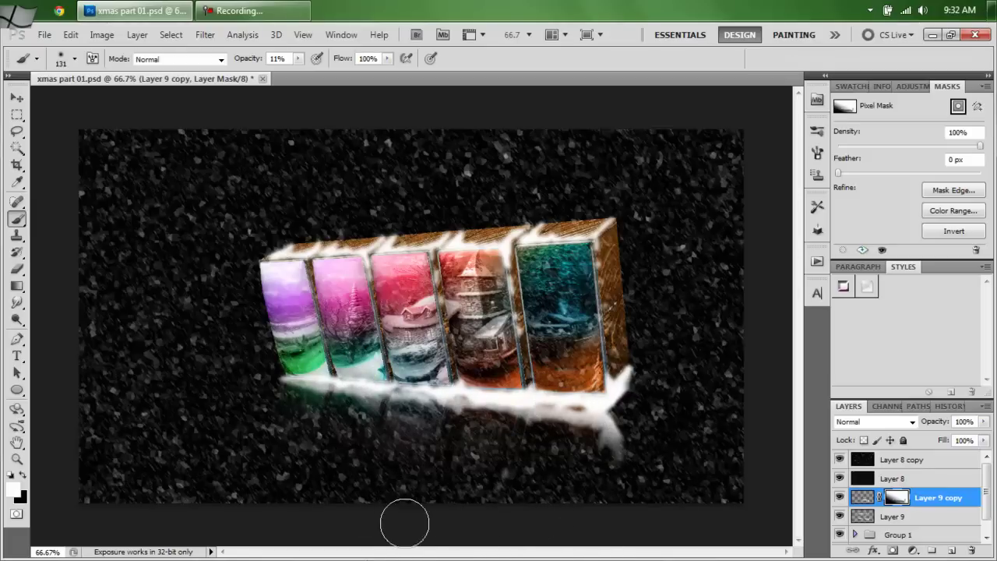
pyautogui.moveTo(442, 440)
pyautogui.mouseDown()
pyautogui.moveTo(436, 463)
pyautogui.moveTo(429, 436)
pyautogui.mouseUp()
pyautogui.moveTo(364, 434)
pyautogui.mouseDown()
pyautogui.moveTo(374, 431)
pyautogui.moveTo(356, 494)
pyautogui.moveTo(366, 465)
pyautogui.mouseUp()
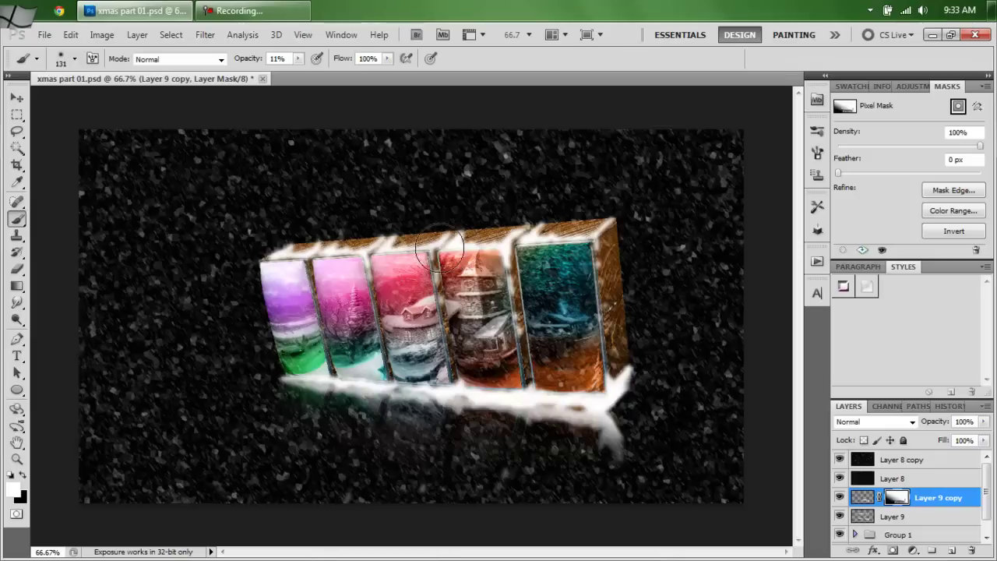
pyautogui.moveTo(338, 454)
pyautogui.mouseDown()
pyautogui.moveTo(289, 489)
pyautogui.moveTo(313, 453)
pyautogui.mouseUp()
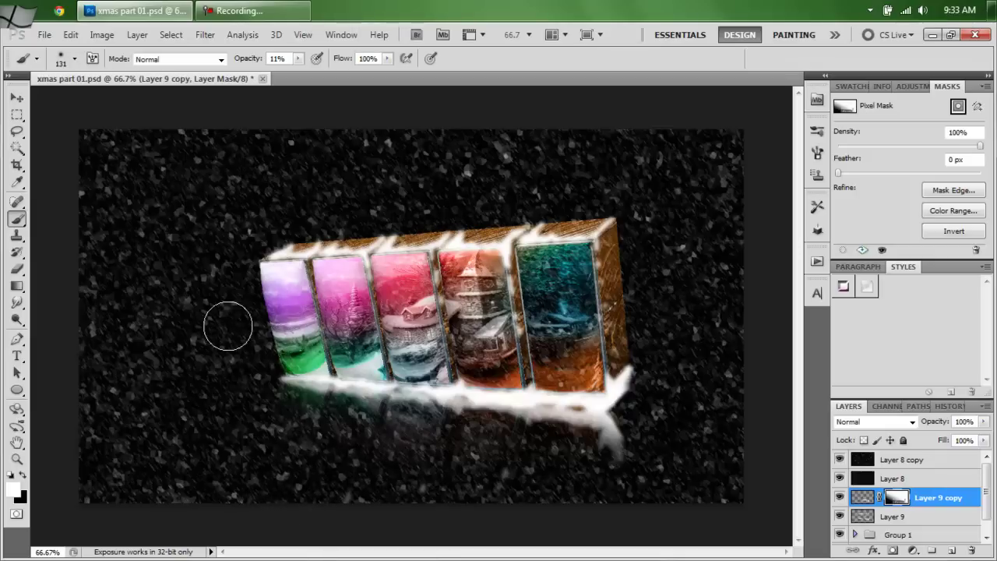
pyautogui.moveTo(492, 503)
pyautogui.mouseDown()
pyautogui.moveTo(511, 474)
pyautogui.moveTo(502, 512)
pyautogui.moveTo(529, 500)
pyautogui.moveTo(566, 504)
pyautogui.mouseUp()
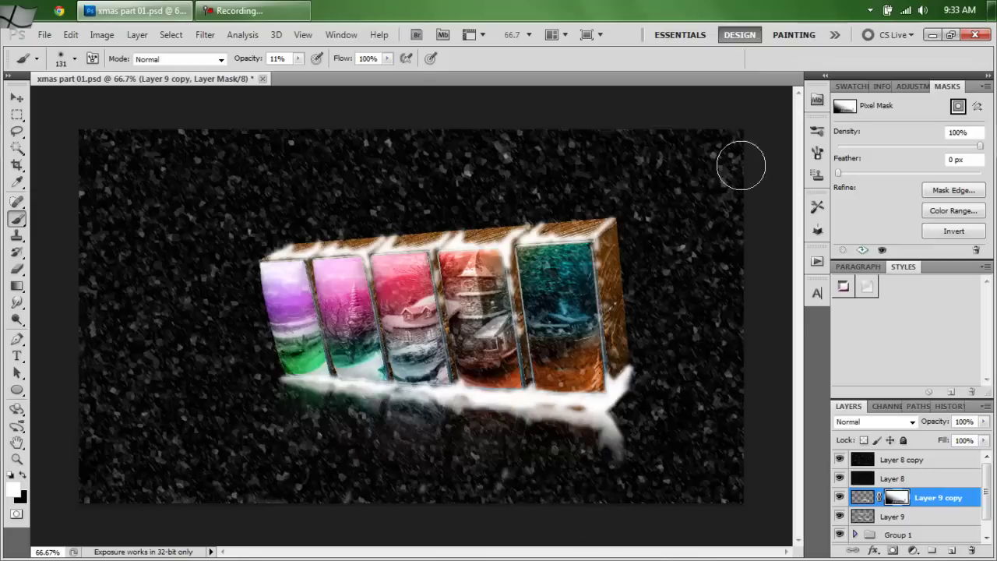
# - Select Layer 8 copy and hide its large-flake snow
pyautogui.click(946, 462)
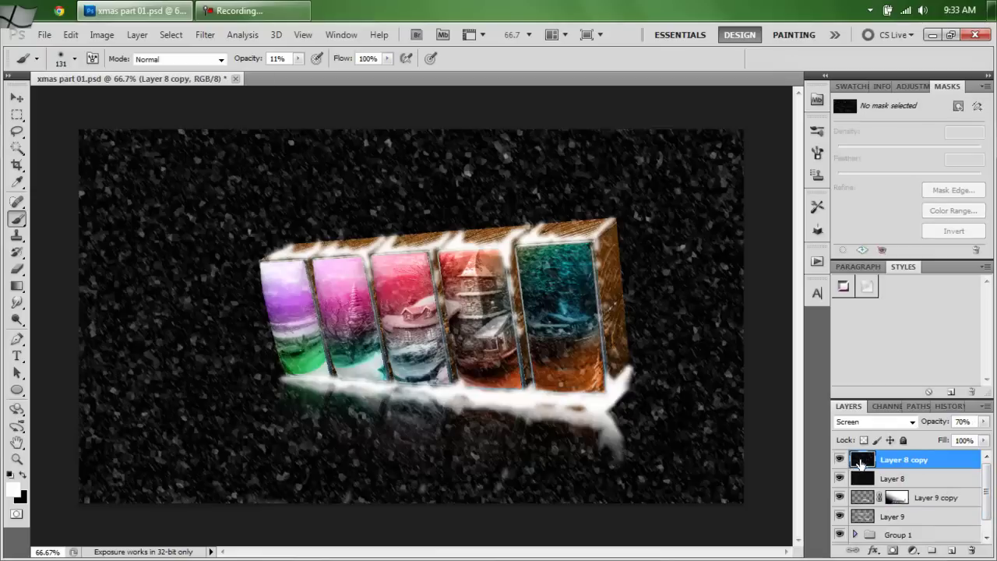
pyautogui.click(840, 461)
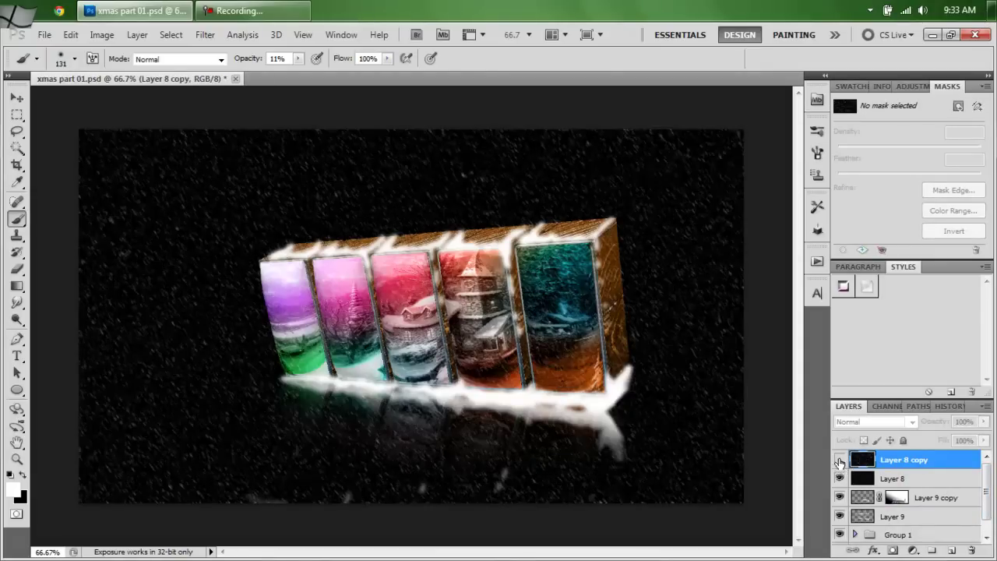
# - Show the Layer 8 copy snow and add a new layer above it
pyautogui.click(840, 461)
pyautogui.click(952, 551)
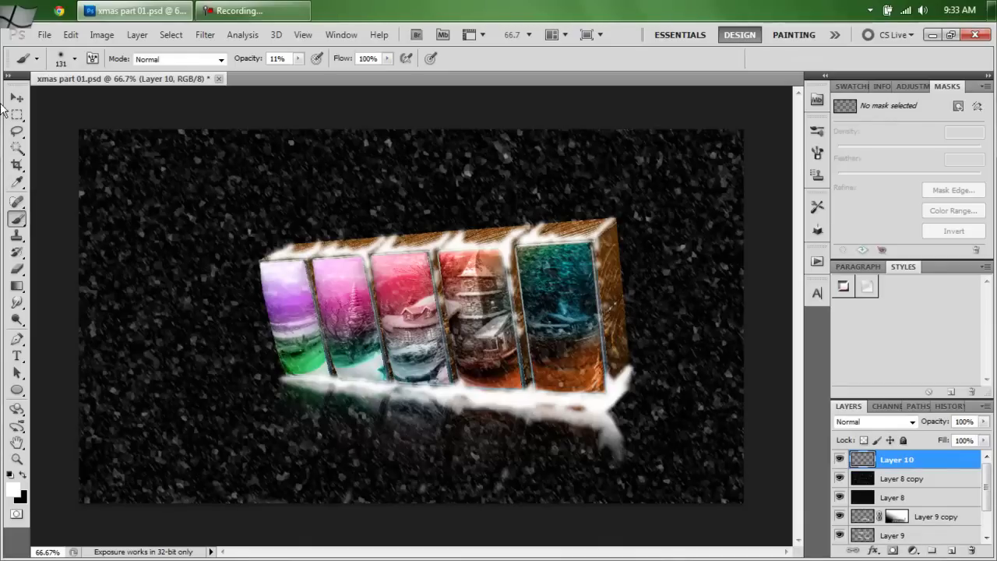
# - Stamp white flakes across the whole canvas on Layer 10 with the 175 px scattered-dot brush at 100% opacity
pyautogui.rightClick(173, 210)
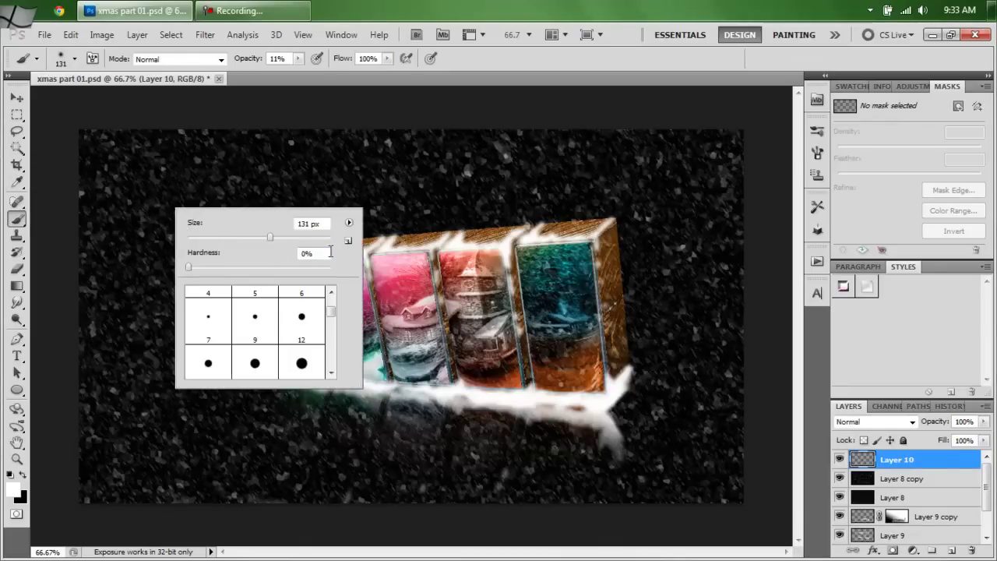
pyautogui.moveTo(331, 320); pyautogui.dragTo(338, 374)
pyautogui.click(303, 356)
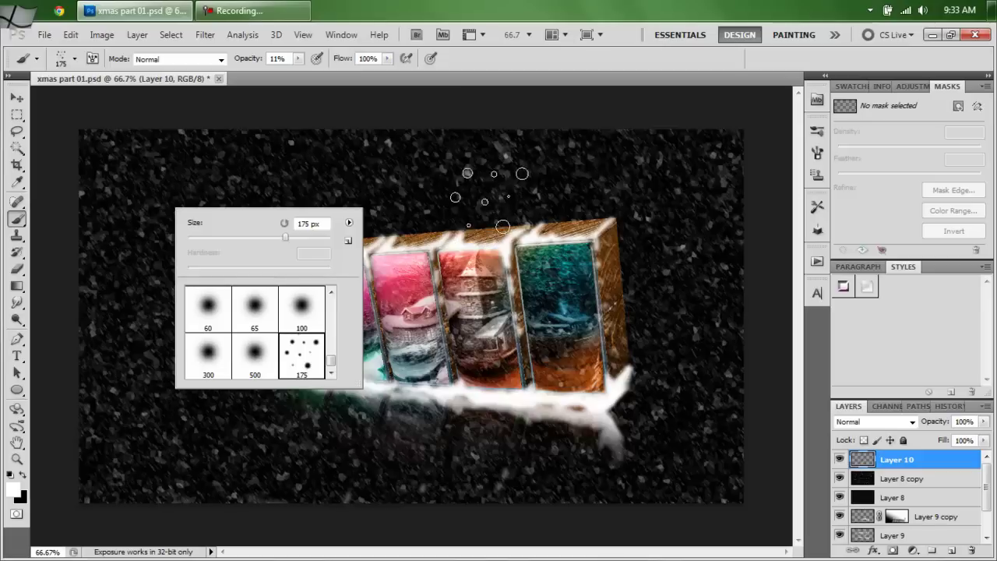
pyautogui.click(298, 61)
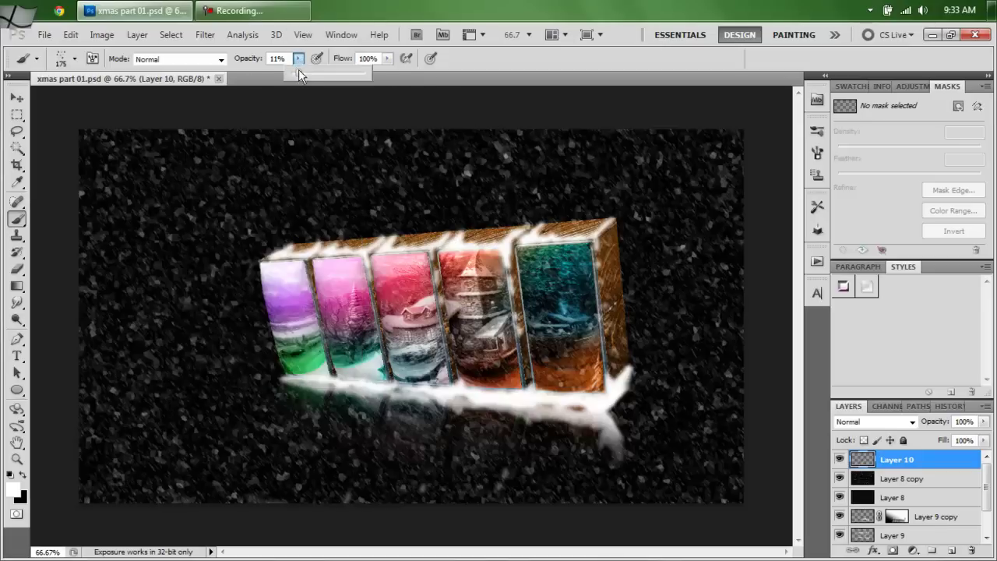
pyautogui.moveTo(299, 71); pyautogui.dragTo(369, 73)
pyautogui.moveTo(133, 152); pyautogui.dragTo(129, 183)
pyautogui.moveTo(219, 263)
pyautogui.mouseDown()
pyautogui.moveTo(182, 271)
pyautogui.moveTo(188, 299)
pyautogui.moveTo(180, 272)
pyautogui.moveTo(199, 385)
pyautogui.mouseUp()
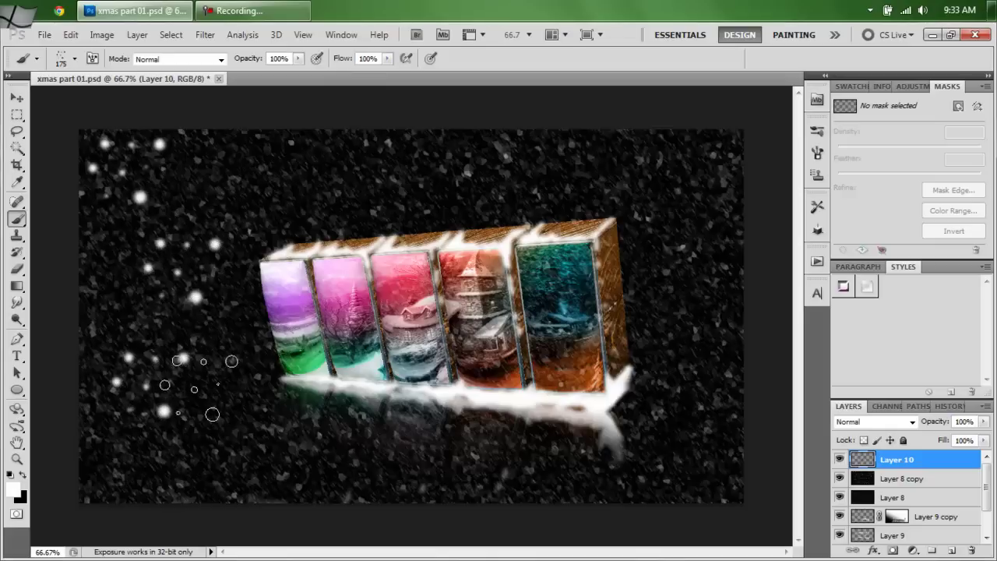
pyautogui.click(115, 466)
pyautogui.moveTo(335, 226)
pyautogui.mouseDown()
pyautogui.moveTo(323, 161)
pyautogui.moveTo(249, 319)
pyautogui.moveTo(343, 371)
pyautogui.moveTo(339, 436)
pyautogui.moveTo(423, 179)
pyautogui.mouseUp()
pyautogui.moveTo(514, 409)
pyautogui.mouseDown()
pyautogui.moveTo(473, 442)
pyautogui.moveTo(552, 303)
pyautogui.moveTo(577, 187)
pyautogui.moveTo(609, 195)
pyautogui.moveTo(691, 307)
pyautogui.moveTo(681, 467)
pyautogui.moveTo(703, 198)
pyautogui.moveTo(659, 346)
pyautogui.moveTo(499, 471)
pyautogui.mouseUp()
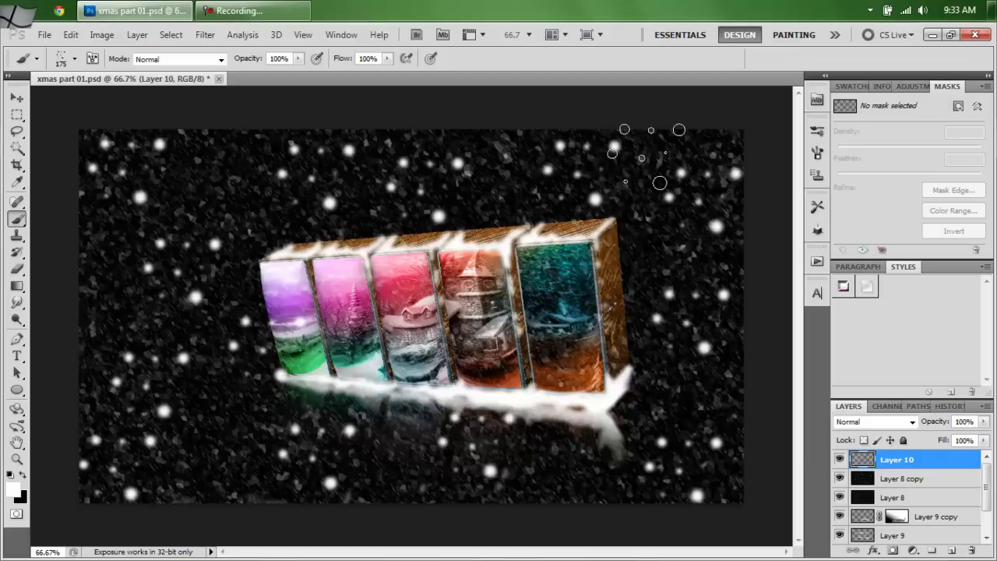
# - Apply a Motion Blur to Layer 10's flakes with an angle of -60° and a distance of 38 pixels
pyautogui.click(171, 35)
pyautogui.click(205, 35)
pyautogui.click(204, 35)
pyautogui.moveTo(227, 195)
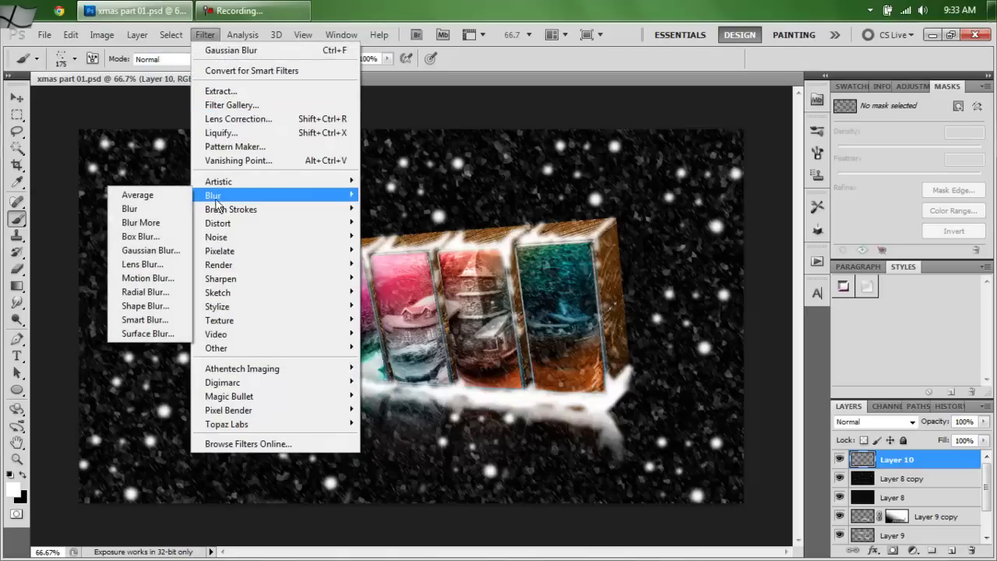
pyautogui.click(158, 282)
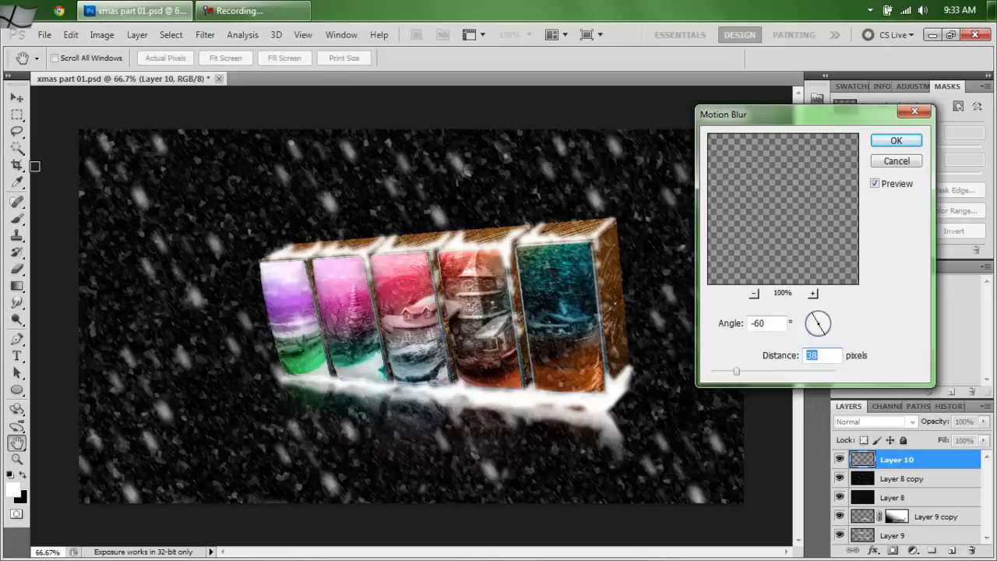
pyautogui.click(896, 141)
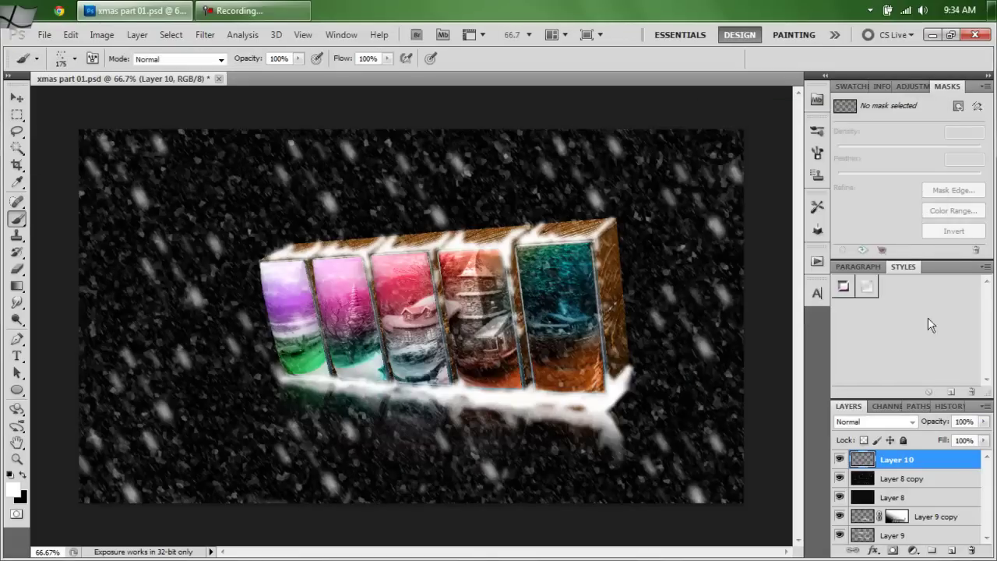
# - Lower the opacity of Layer 10 to 40%
pyautogui.click(984, 422)
pyautogui.click(939, 437)
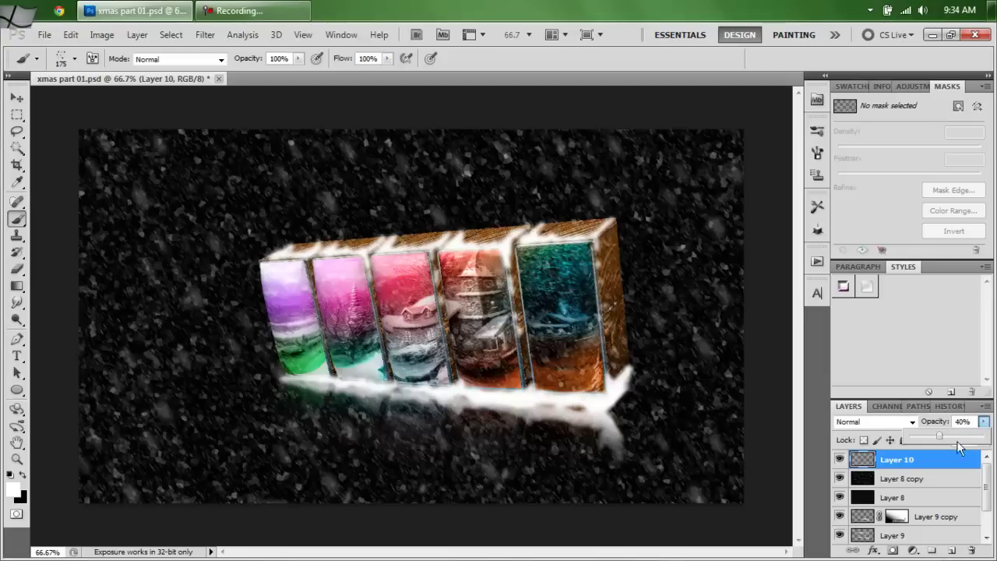
pyautogui.click(984, 422)
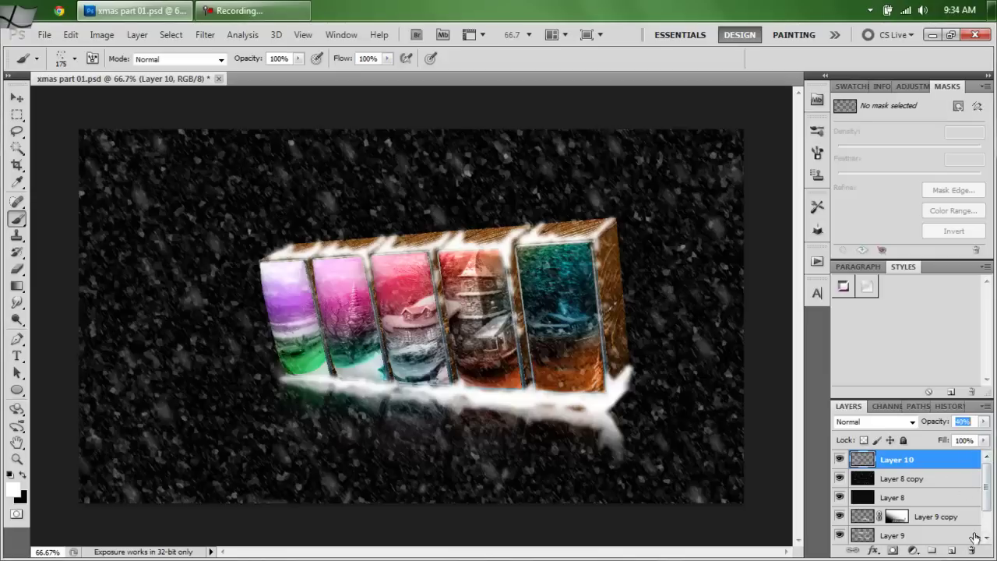
# - Add a new layer and stamp large white flakes over the scene with the scattered-dot brush at 862 px
pyautogui.click(953, 551)
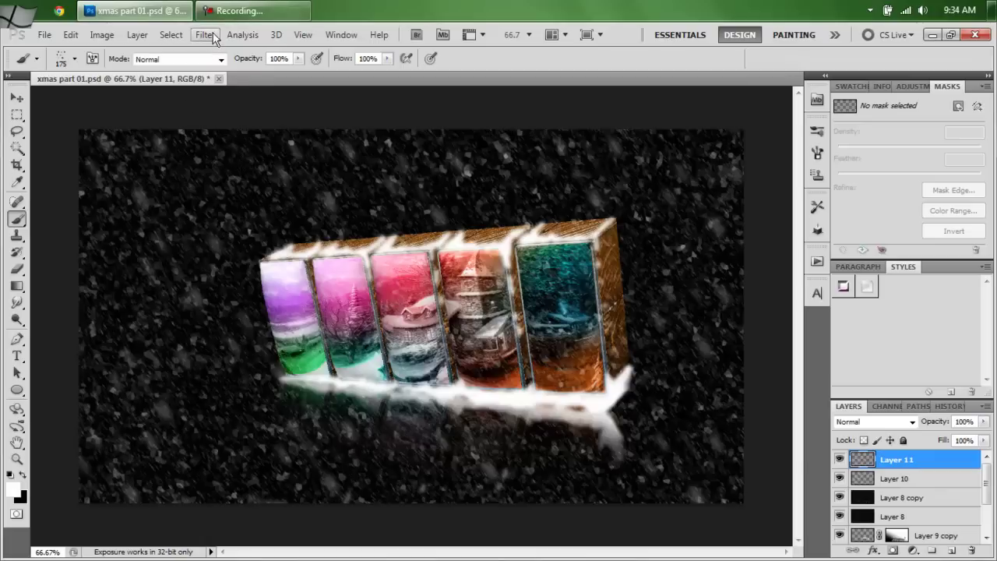
pyautogui.rightClick(203, 227)
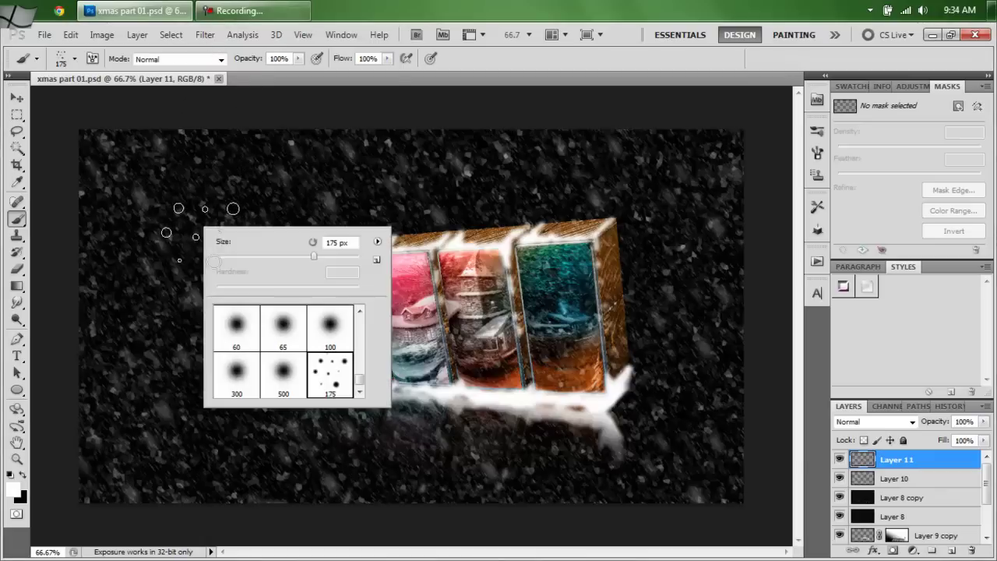
pyautogui.click(342, 256)
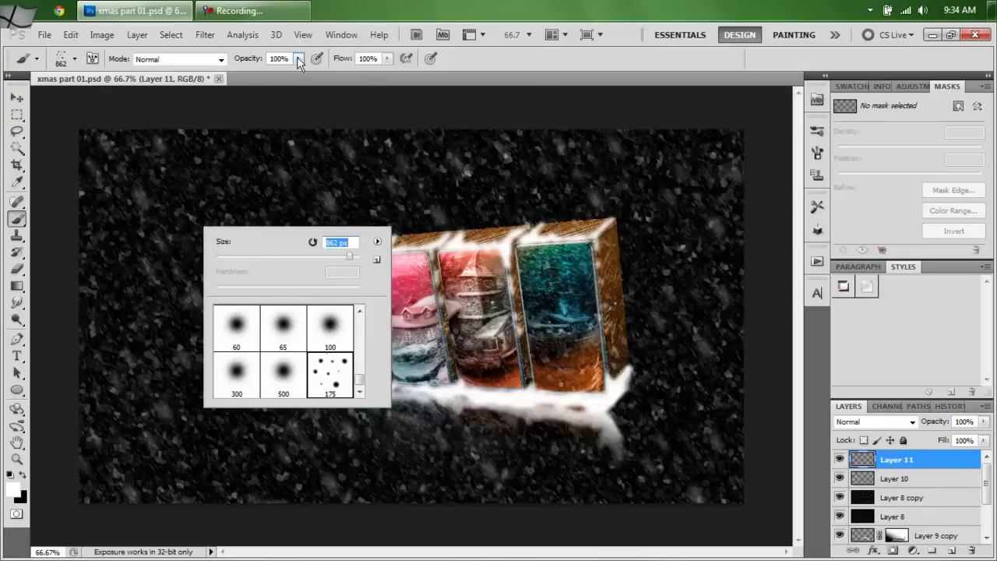
pyautogui.click(291, 77)
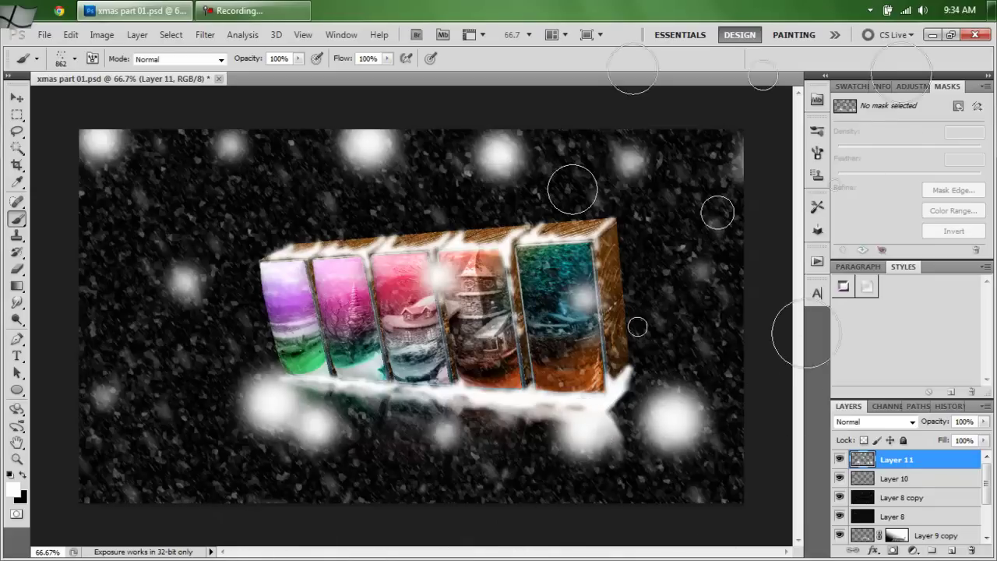
# - Motion-blur the large flakes on Layer 11 at a -60° angle and lower the layer's opacity to 70%
pyautogui.click(204, 35)
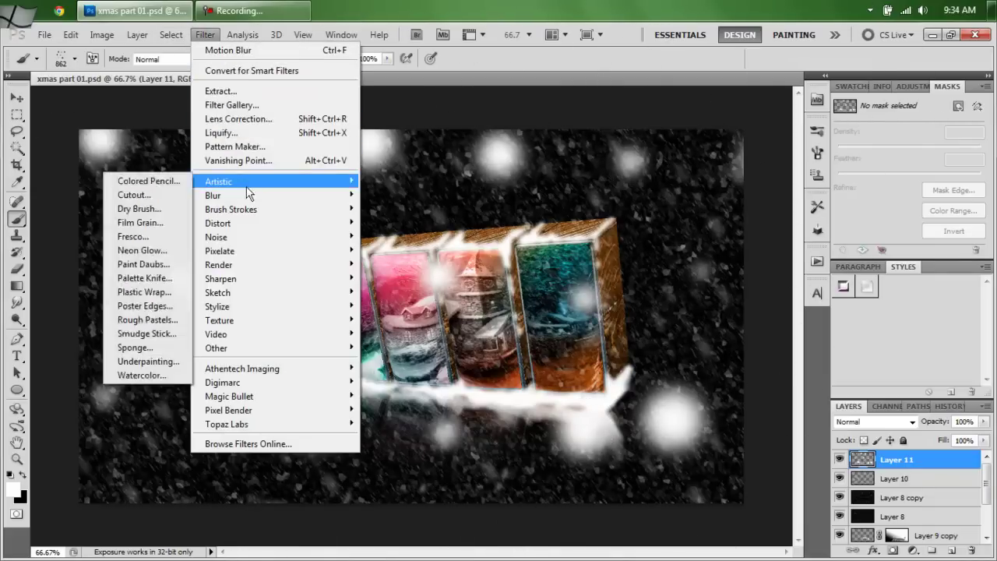
pyautogui.moveTo(242, 196)
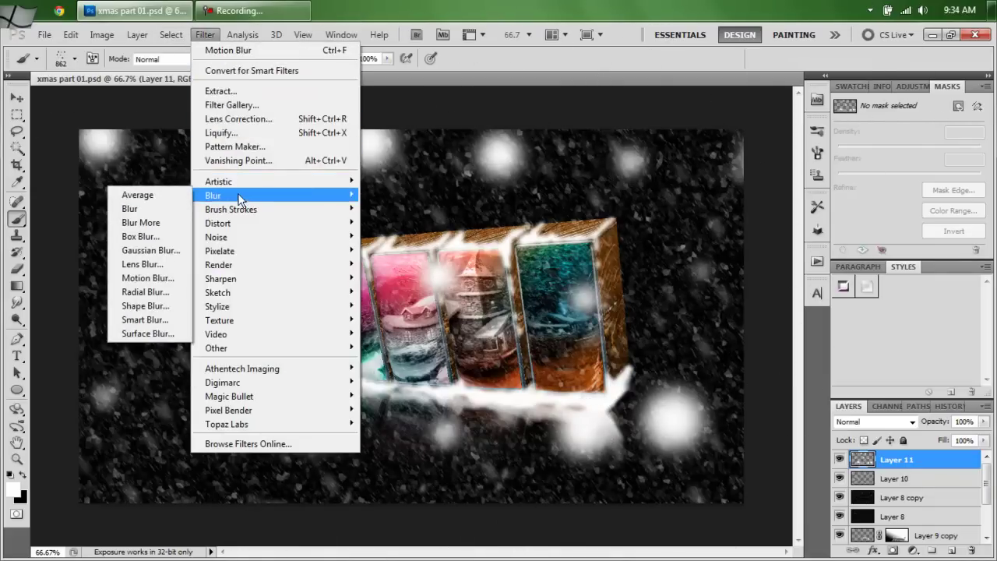
pyautogui.click(148, 278)
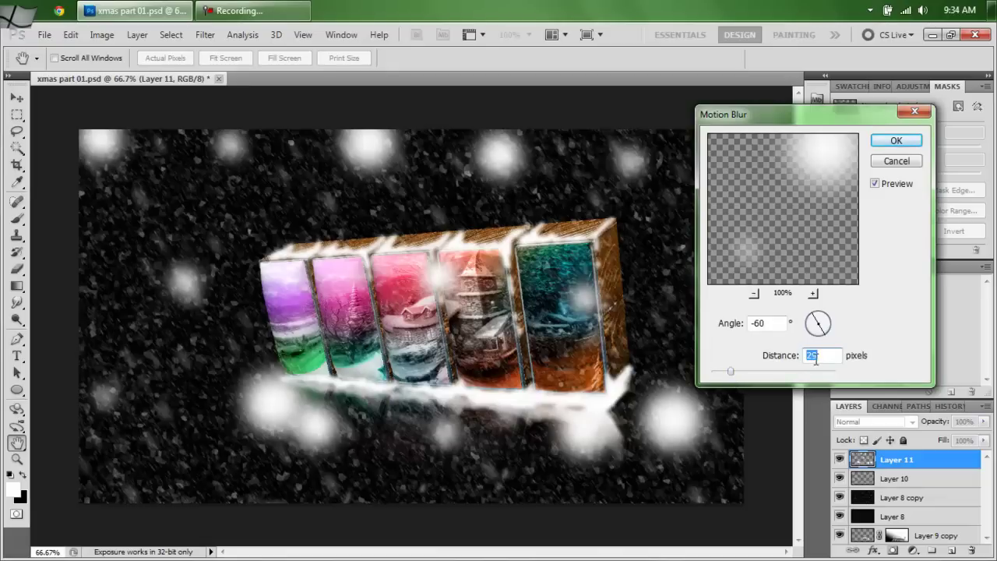
pyautogui.click(895, 141)
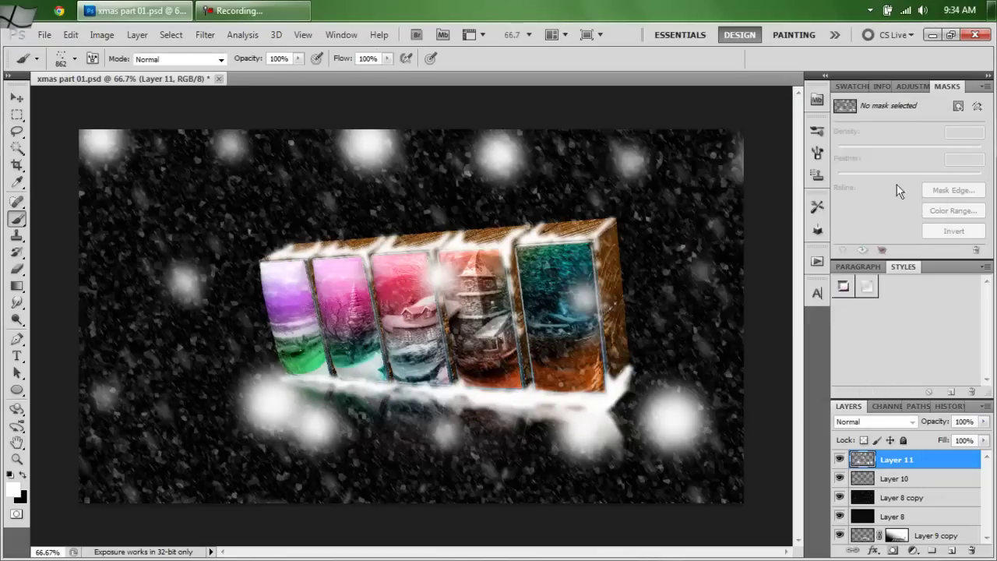
pyautogui.click(984, 422)
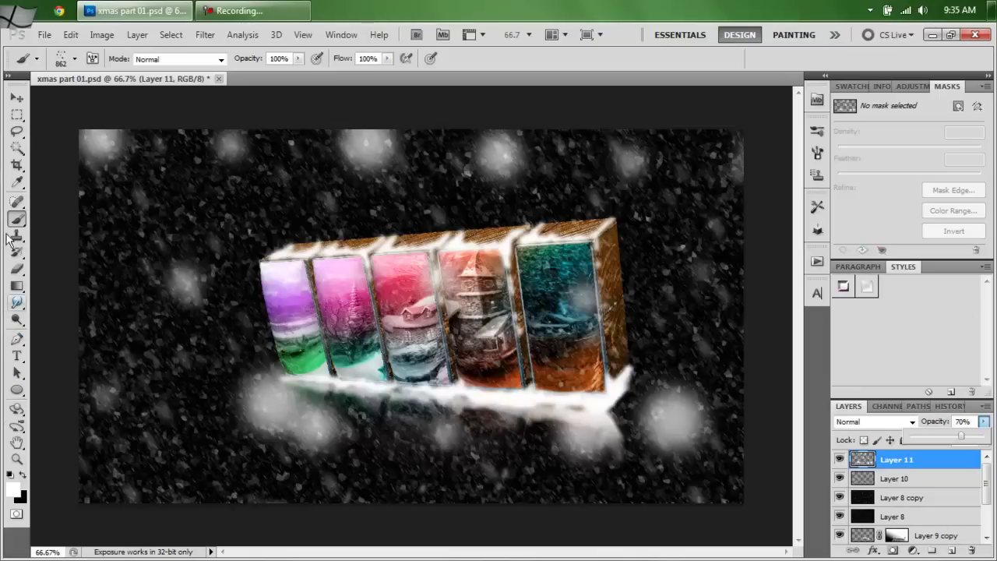
# - Add a new top layer filled with black and set its fill to 0%
pyautogui.click(16, 148)
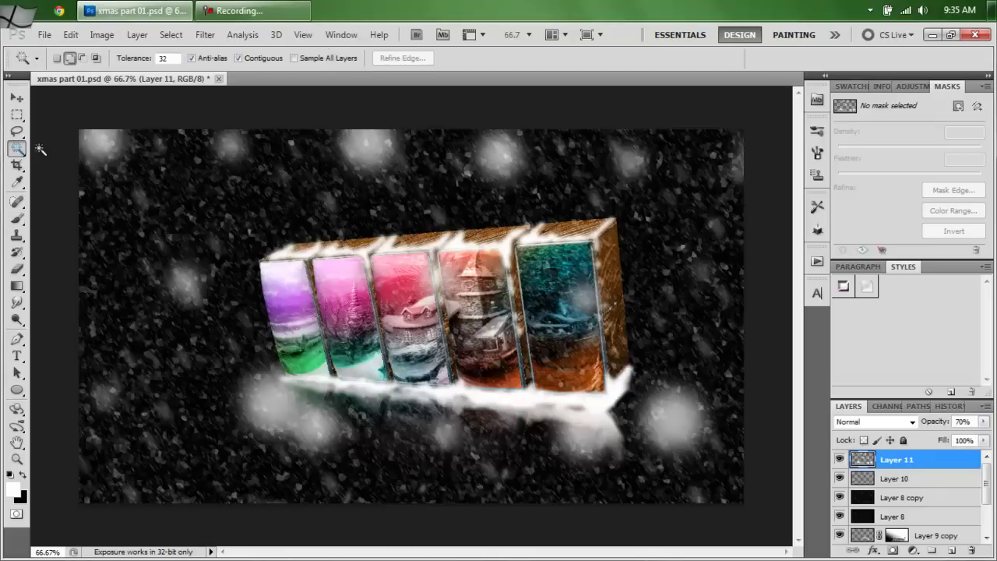
pyautogui.click(952, 551)
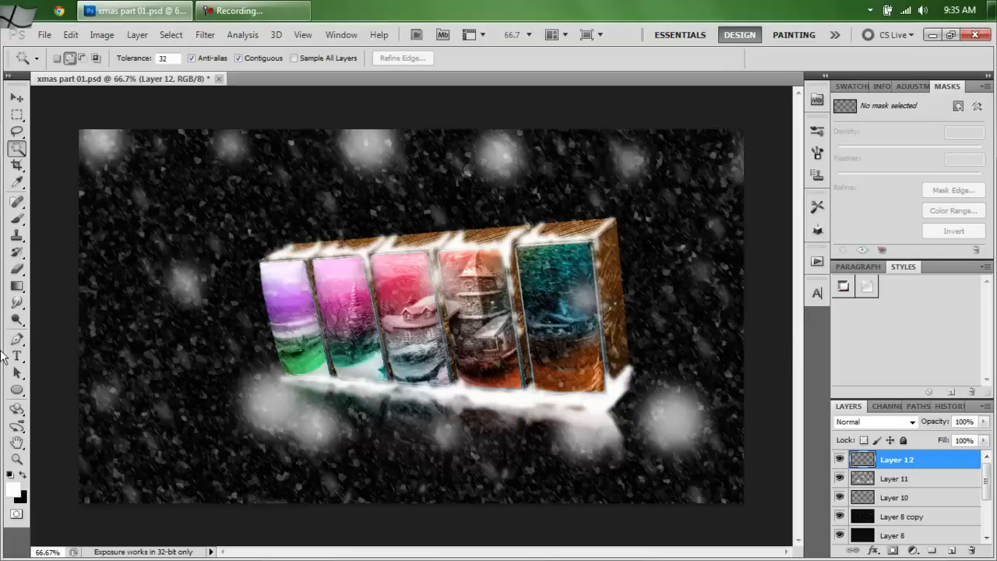
pyautogui.hotkey('ctrl', 'BackSpace')
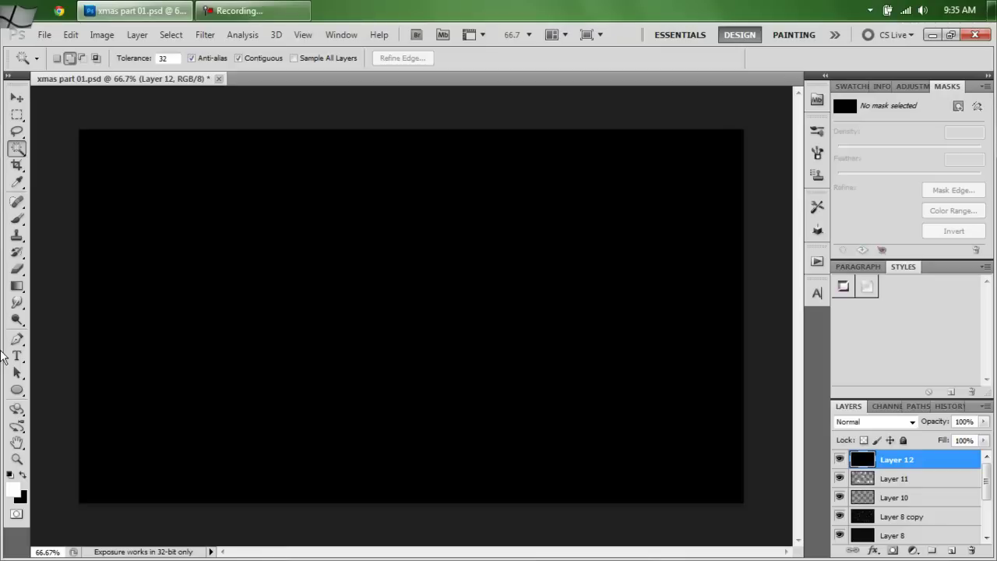
pyautogui.click(984, 441)
pyautogui.moveTo(930, 457); pyautogui.dragTo(901, 444)
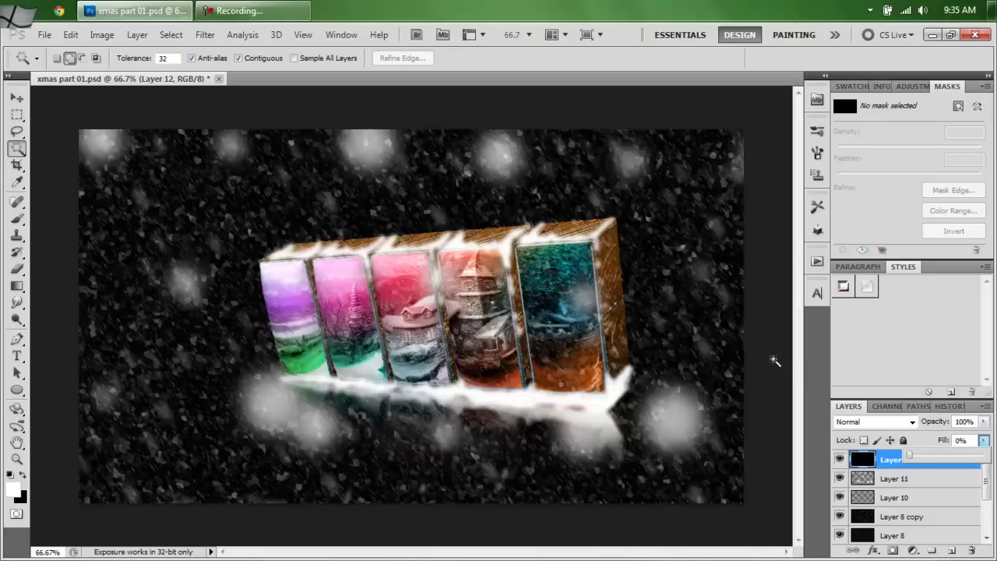
# - Mark the leftmost block's upper outer corner on Layer 12 with a white 23 px, 0% hardness brush dot, and restore the layer fill to 100%
pyautogui.click(18, 219)
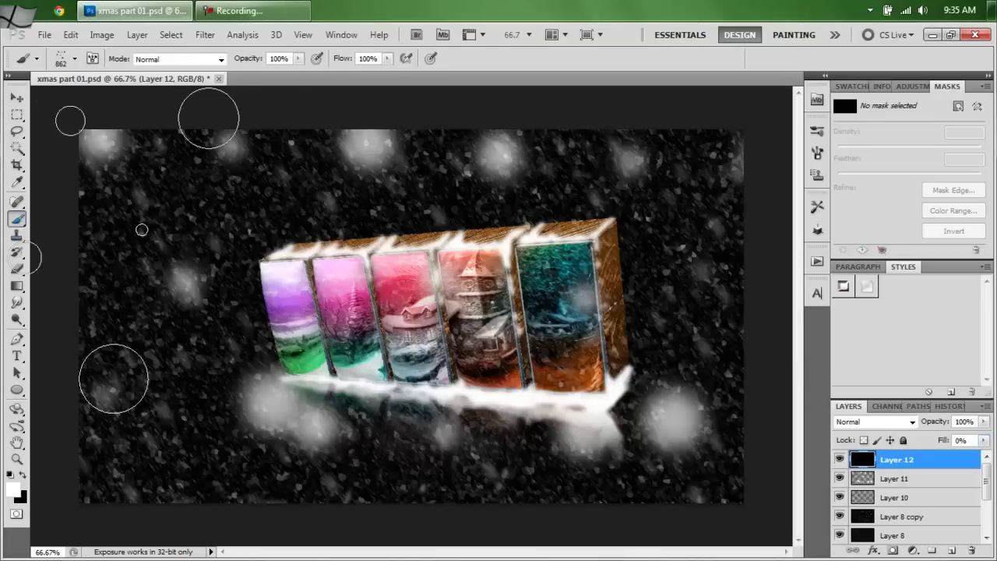
pyautogui.rightClick(218, 216)
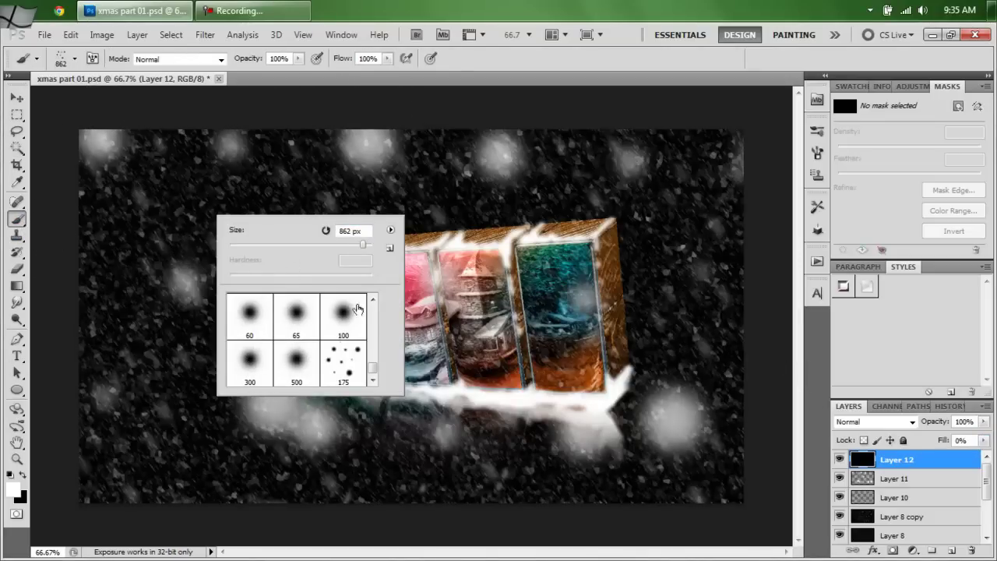
pyautogui.click(296, 312)
pyautogui.moveTo(275, 245)
pyautogui.mouseDown()
pyautogui.moveTo(239, 247)
pyautogui.moveTo(245, 242)
pyautogui.mouseUp()
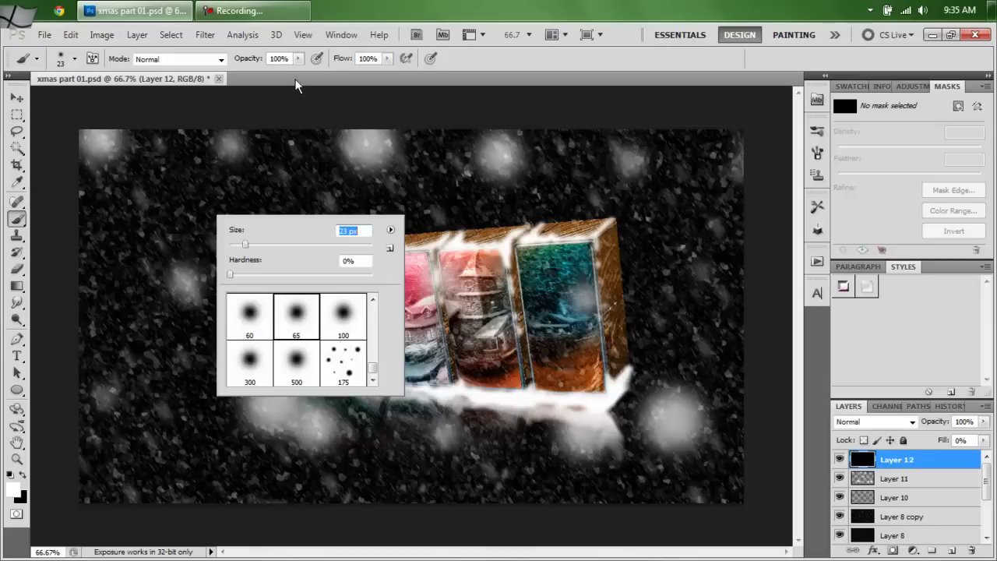
pyautogui.press('Return')
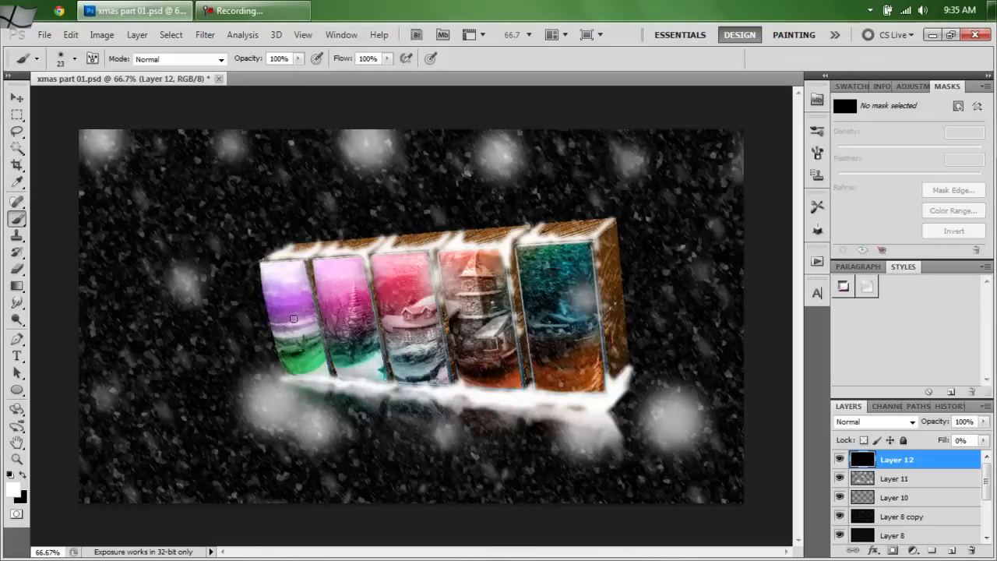
pyautogui.click(985, 441)
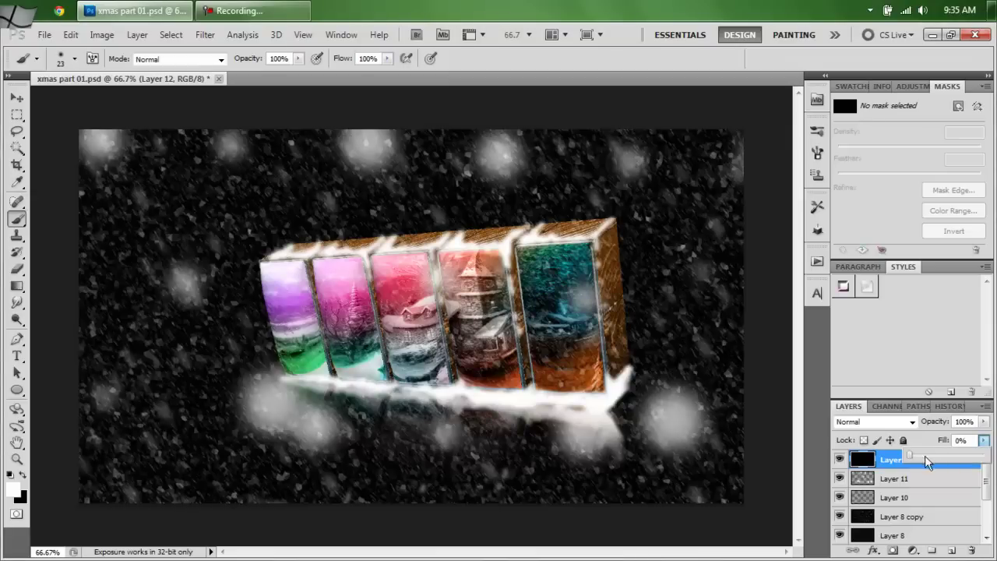
pyautogui.moveTo(911, 459); pyautogui.dragTo(994, 474)
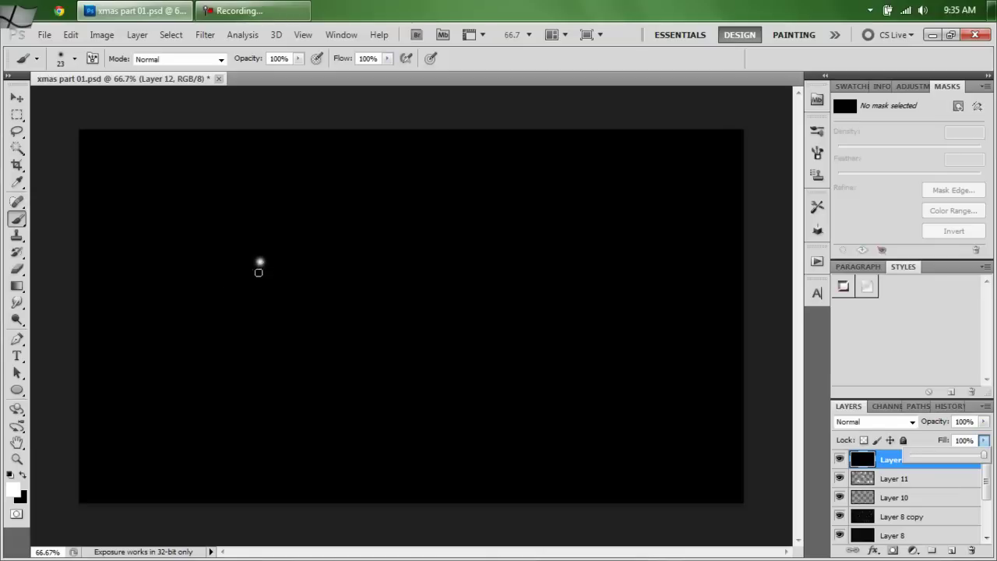
# - Render a lens flare on Layer 12 centred on the white marker dot
pyautogui.click(205, 34)
pyautogui.moveTo(229, 265)
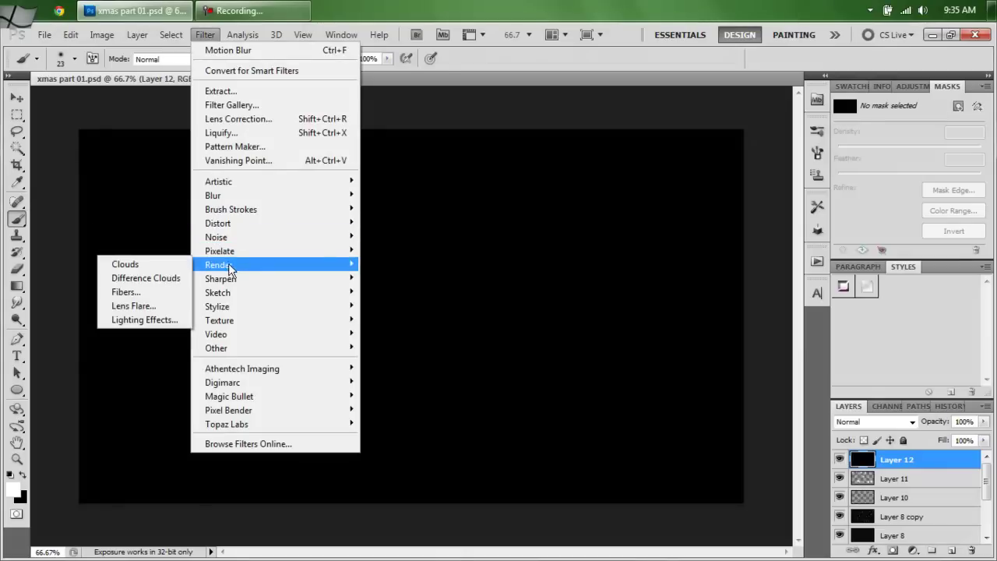
pyautogui.click(142, 307)
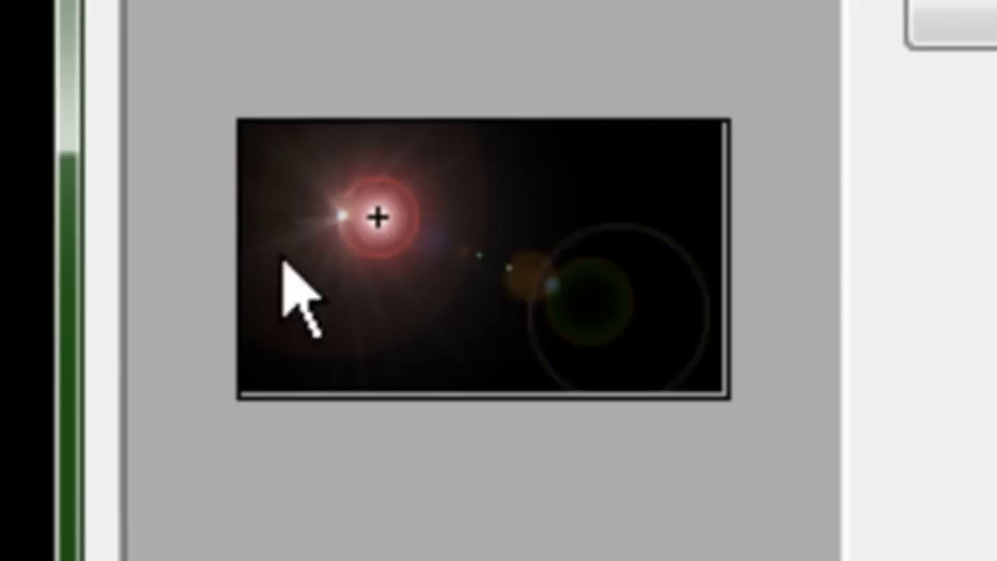
pyautogui.moveTo(364, 220); pyautogui.dragTo(543, 335)
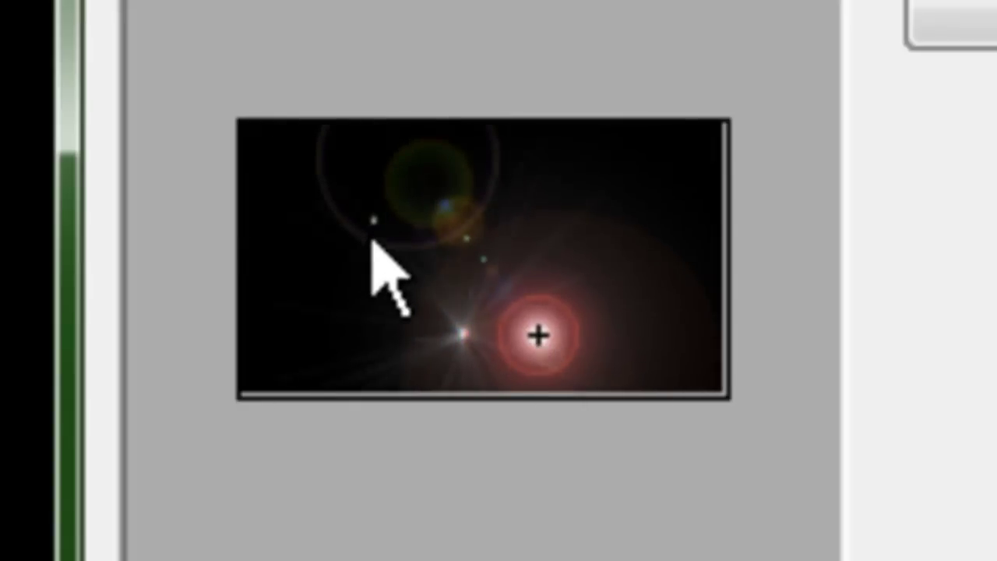
pyautogui.moveTo(535, 334); pyautogui.dragTo(374, 218)
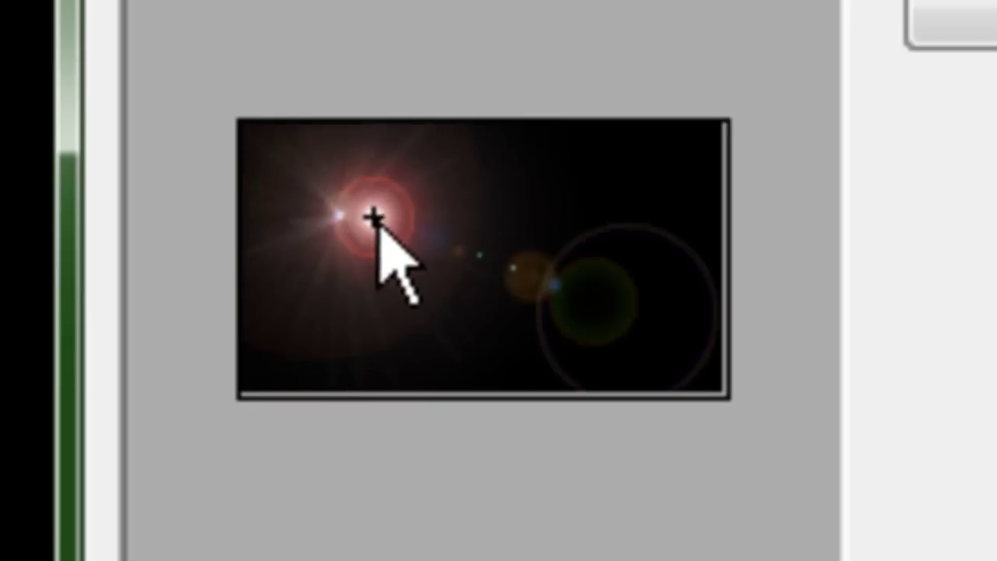
pyautogui.press('Return')
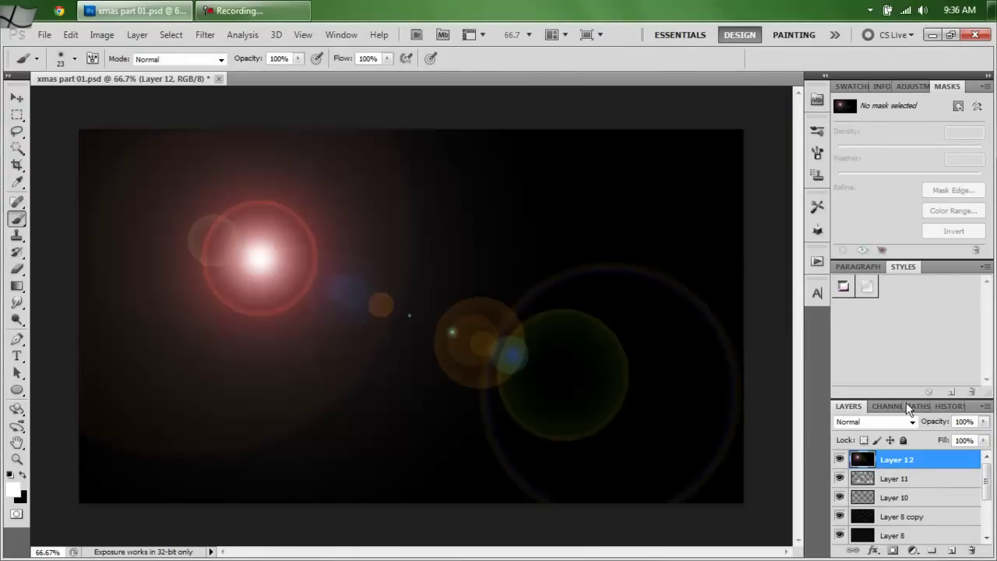
# - Set Layer 12's blend mode to Screen and dab a small white dot above the rightmost block
pyautogui.click(911, 422)
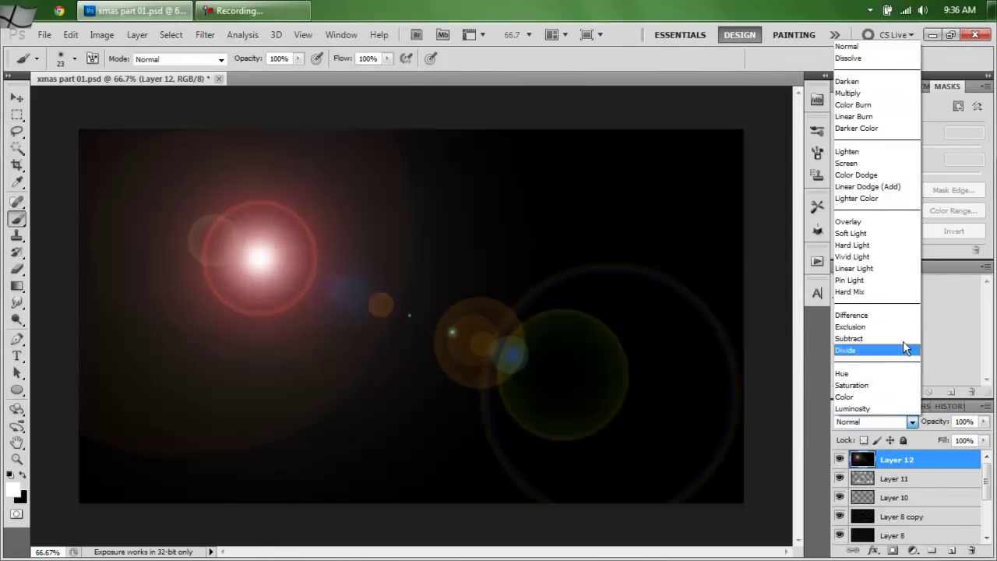
pyautogui.click(853, 164)
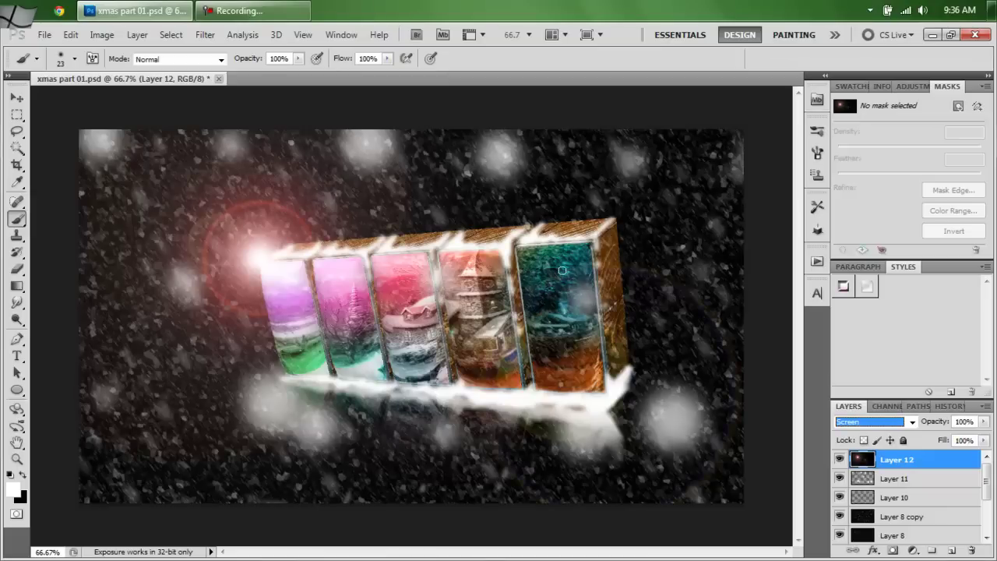
pyautogui.click(574, 186)
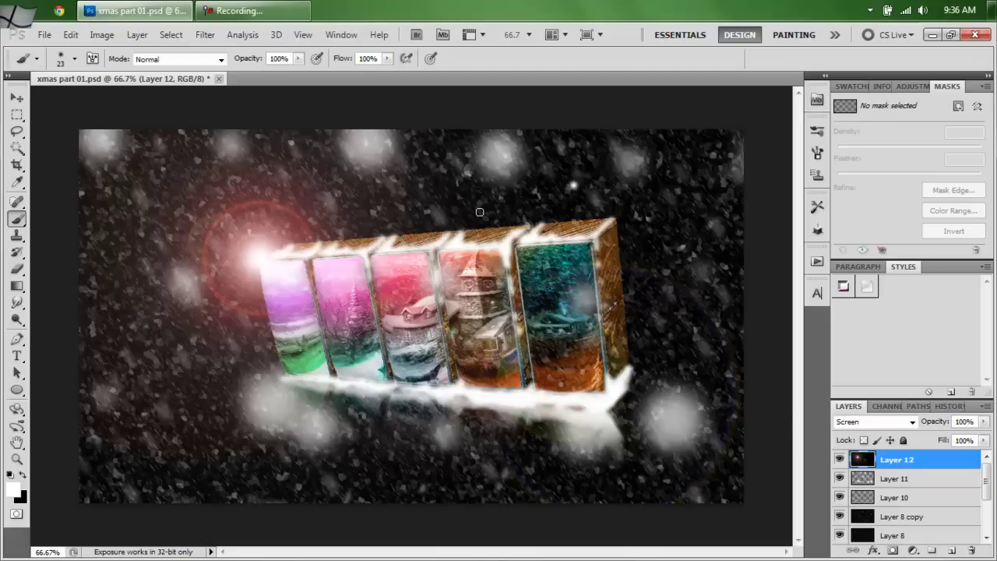